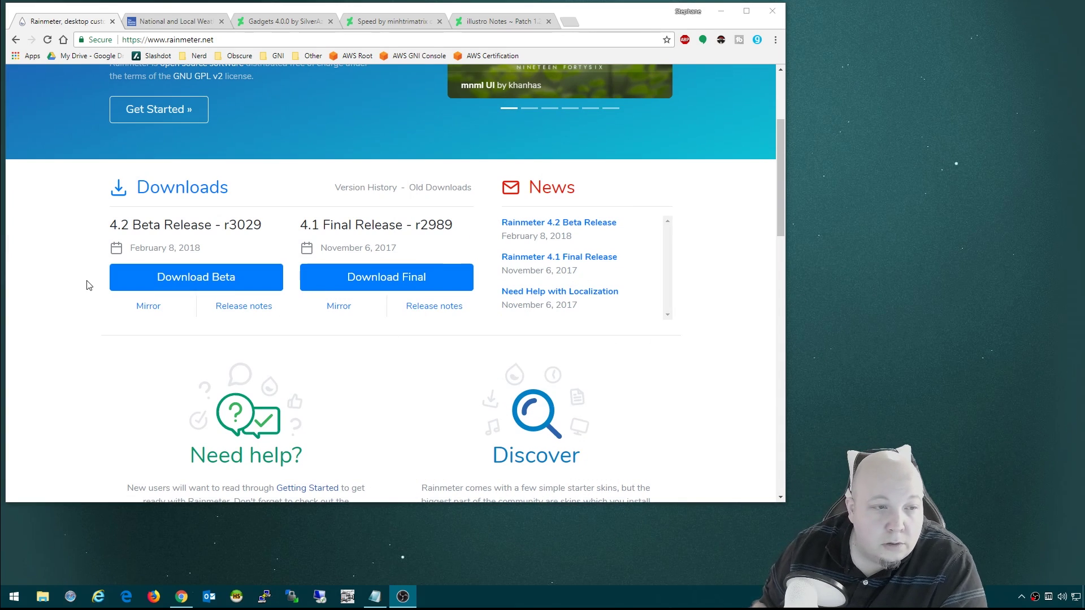
scroll(88, 282, "up", 2)
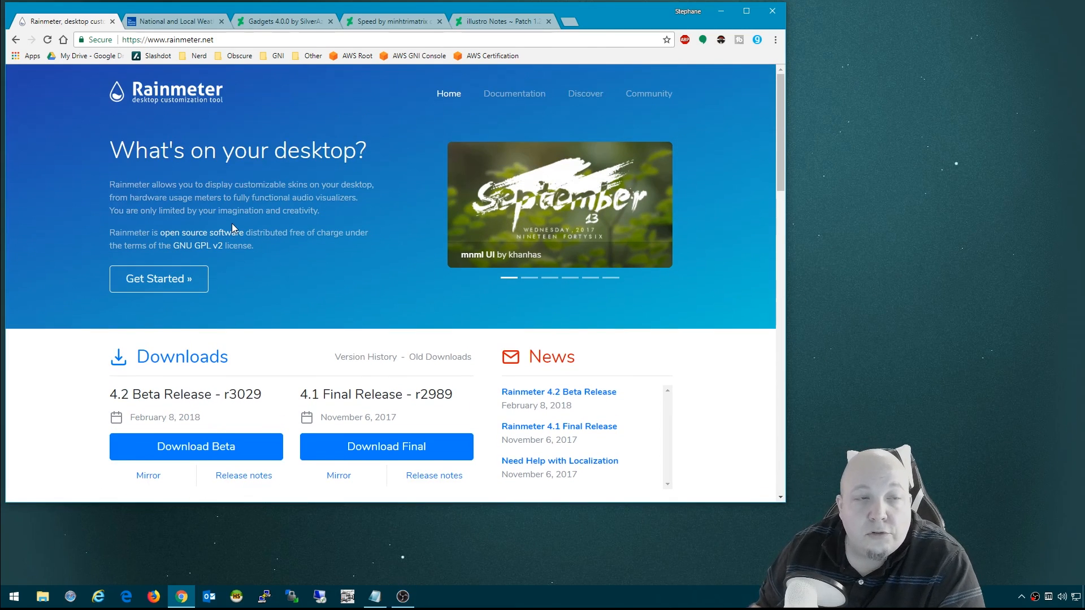
scroll(204, 320, "down", 1)
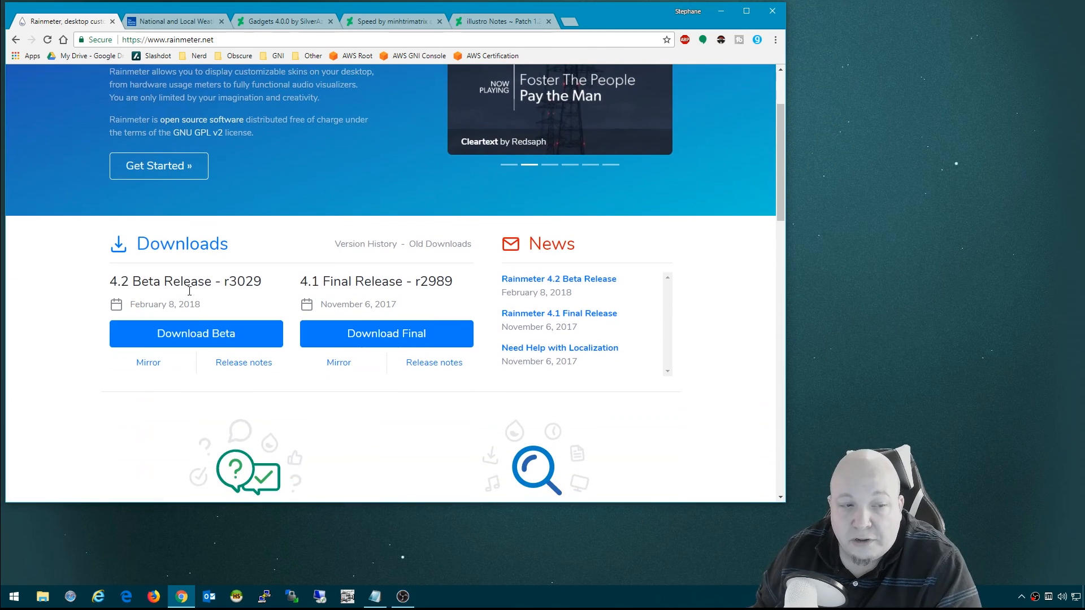
Download the Rainmeter 4.2 beta, run its installer and finish setup launching Rainmeter
left_click(194, 333)
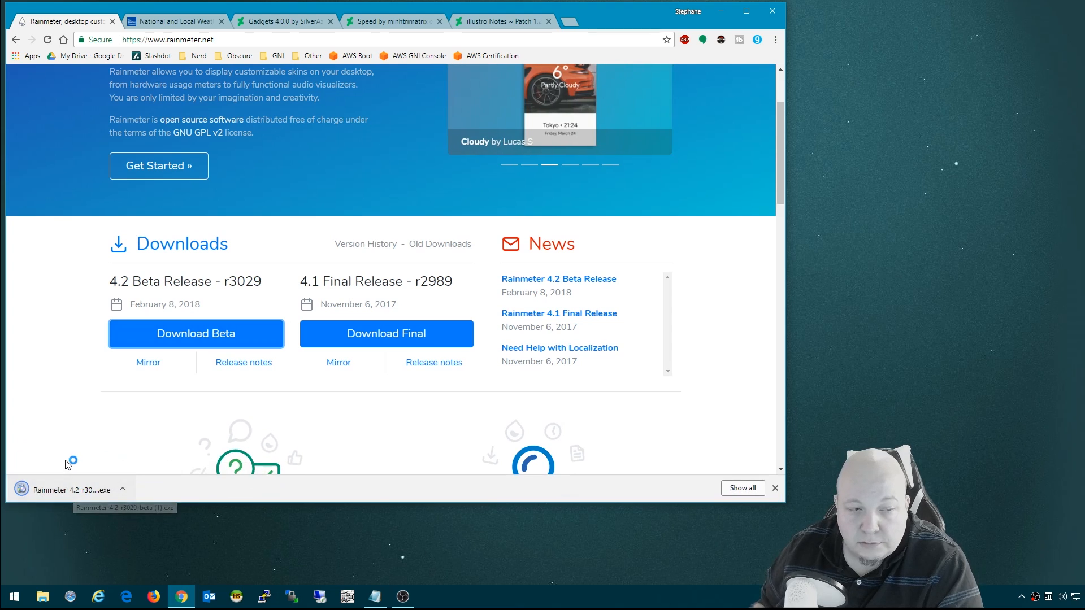
left_click(76, 490)
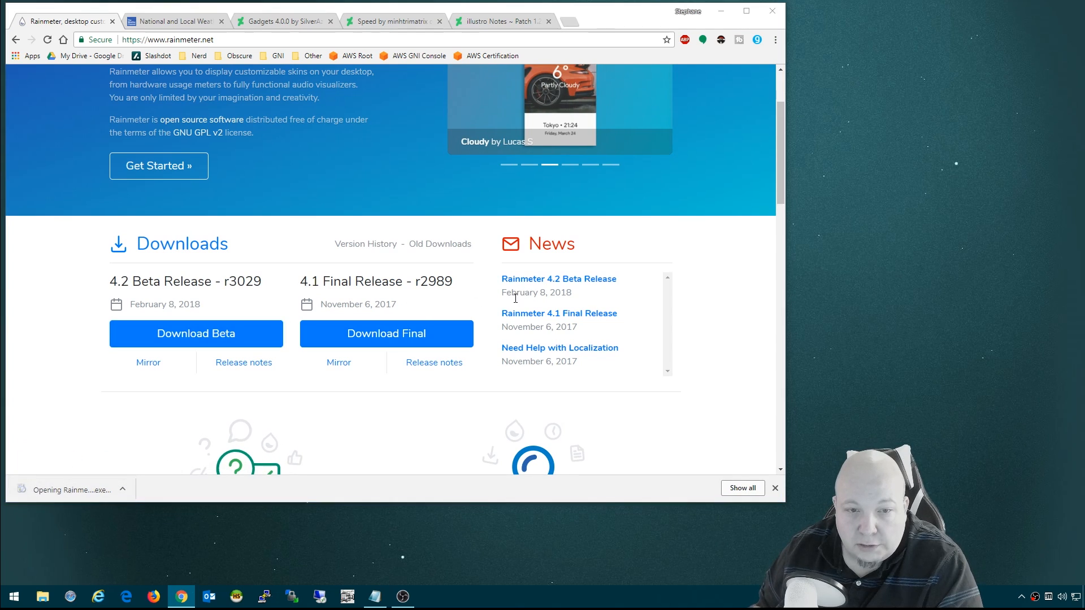
left_click(609, 389)
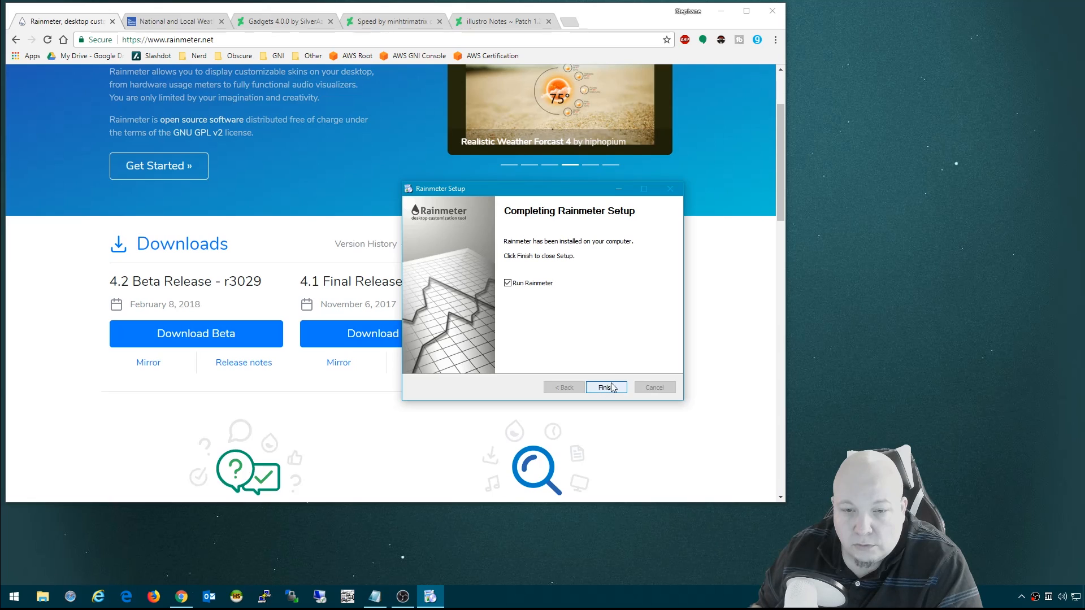
left_click(608, 390)
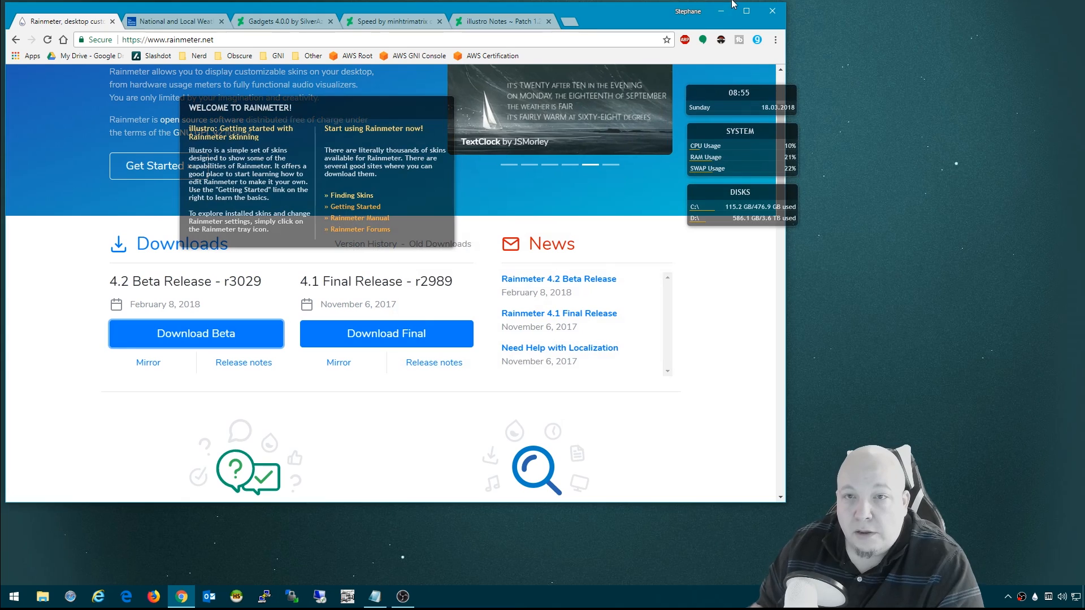
Minimize the browser and stack the clock, system and disks meters near the top centre
left_click(719, 12)
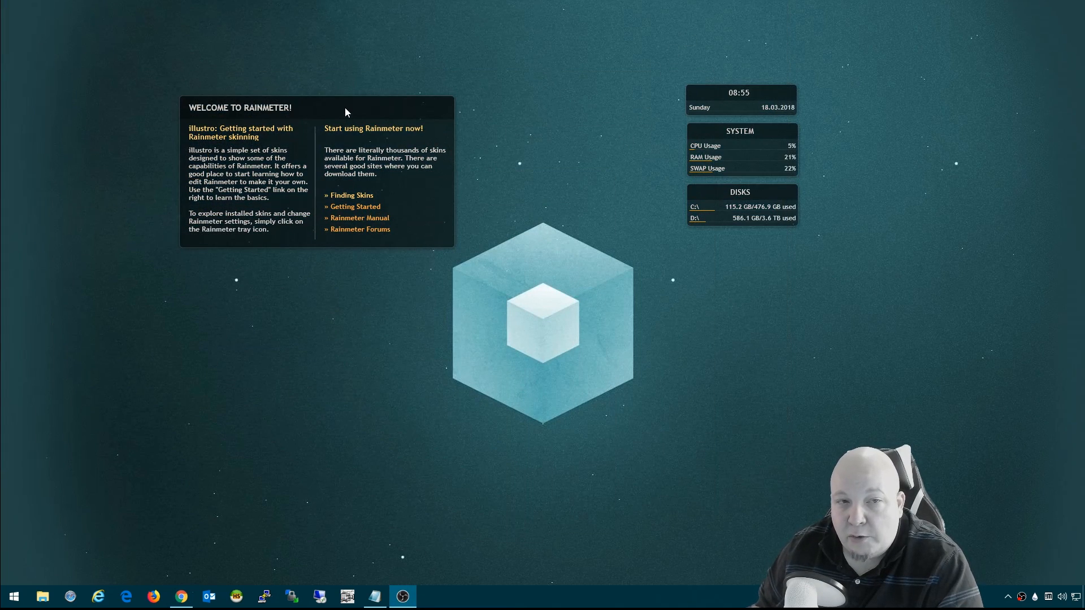
left_click_drag(343, 113, 410, 143)
left_click_drag(709, 96, 586, 102)
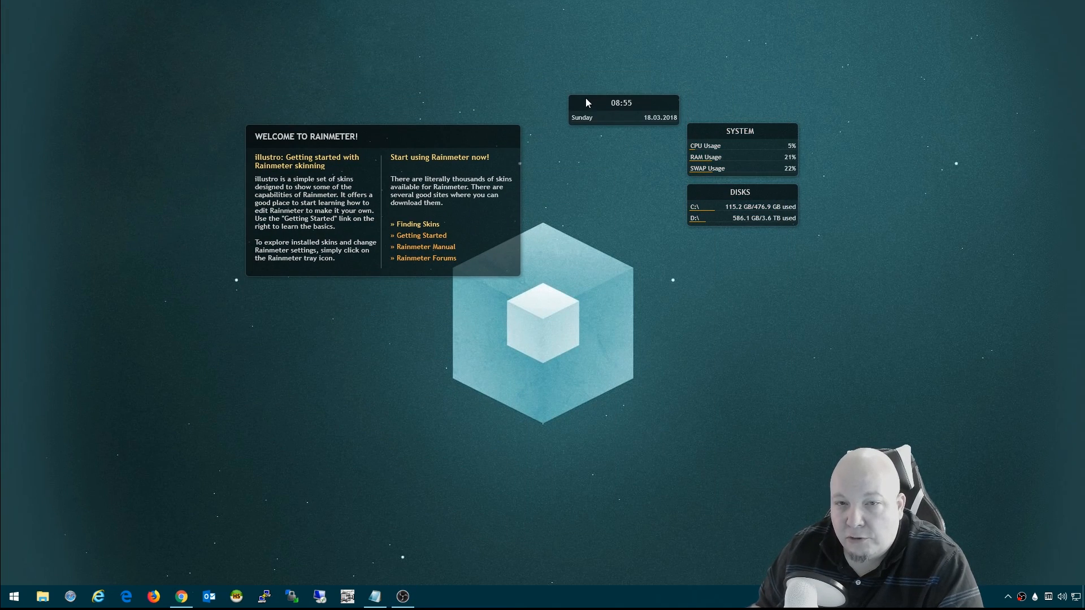
left_click_drag(702, 124, 584, 134)
mouse_move(715, 191)
left_mouse_down()
mouse_move(600, 210)
mouse_move(596, 202)
left_mouse_up()
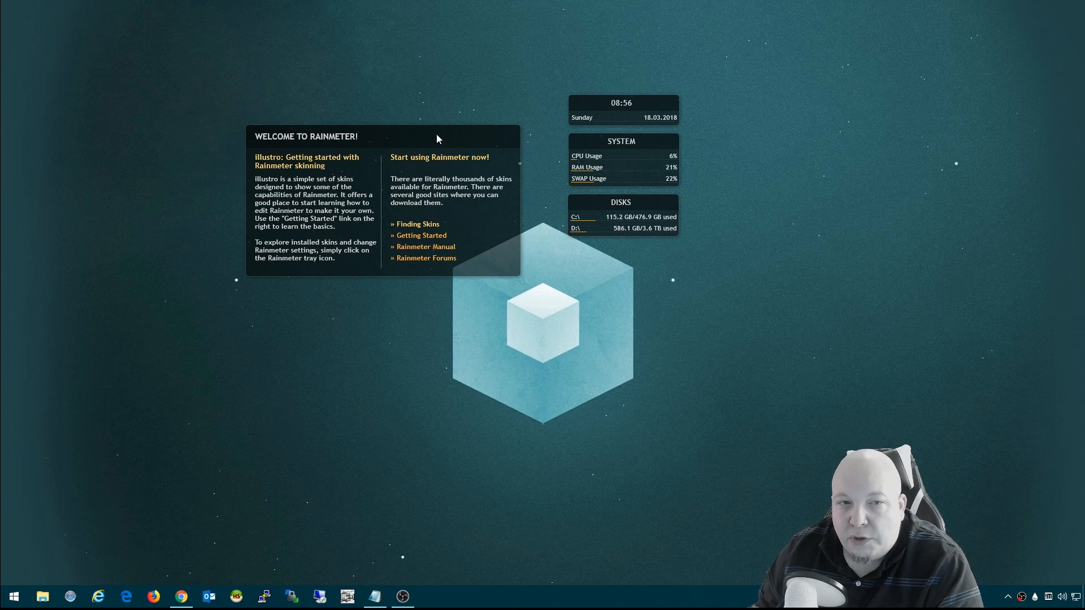
Move the welcome panel beside the meters, then unload the welcome skin
left_click_drag(437, 138, 461, 106)
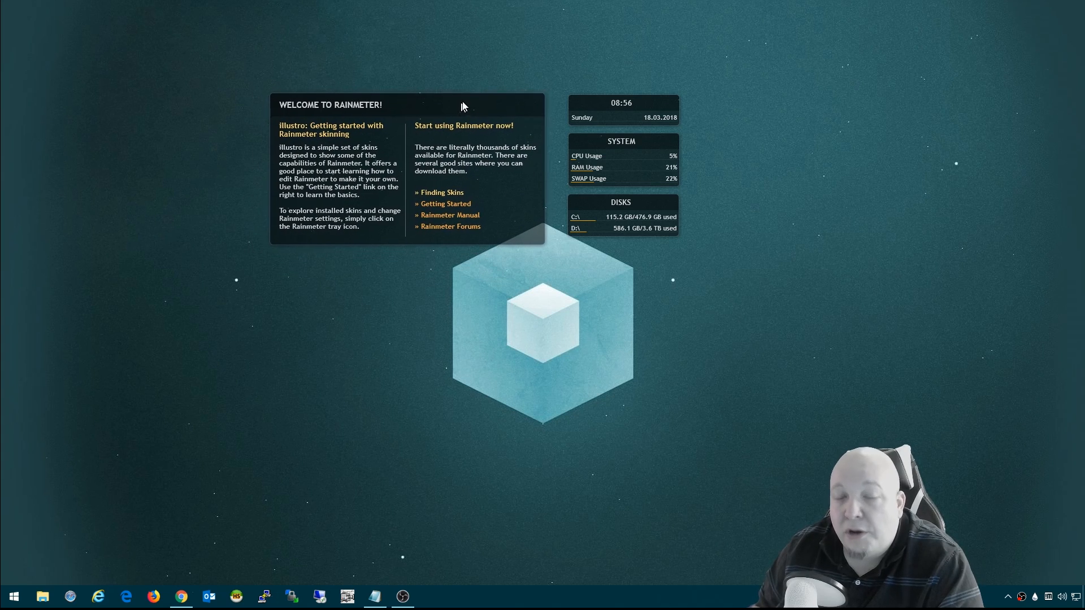
left_click_drag(461, 105, 475, 104)
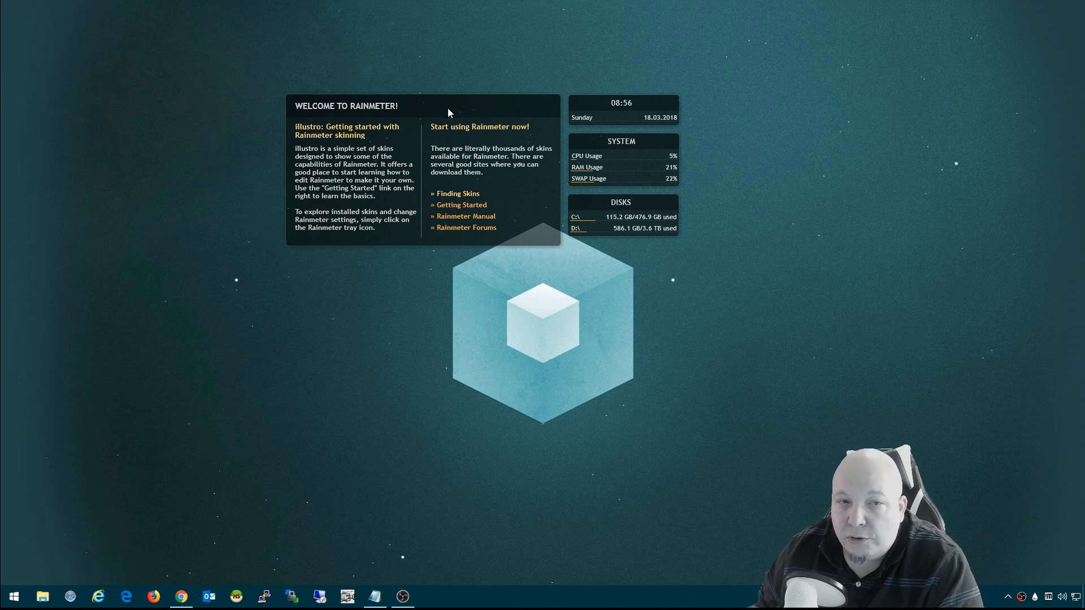
right_click(420, 102)
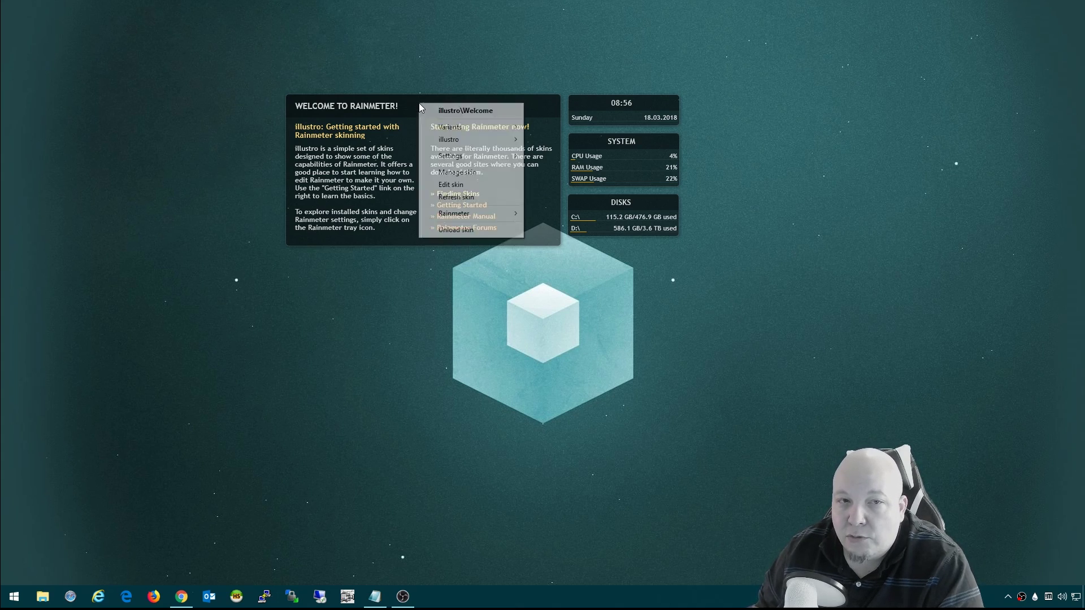
left_click(469, 234)
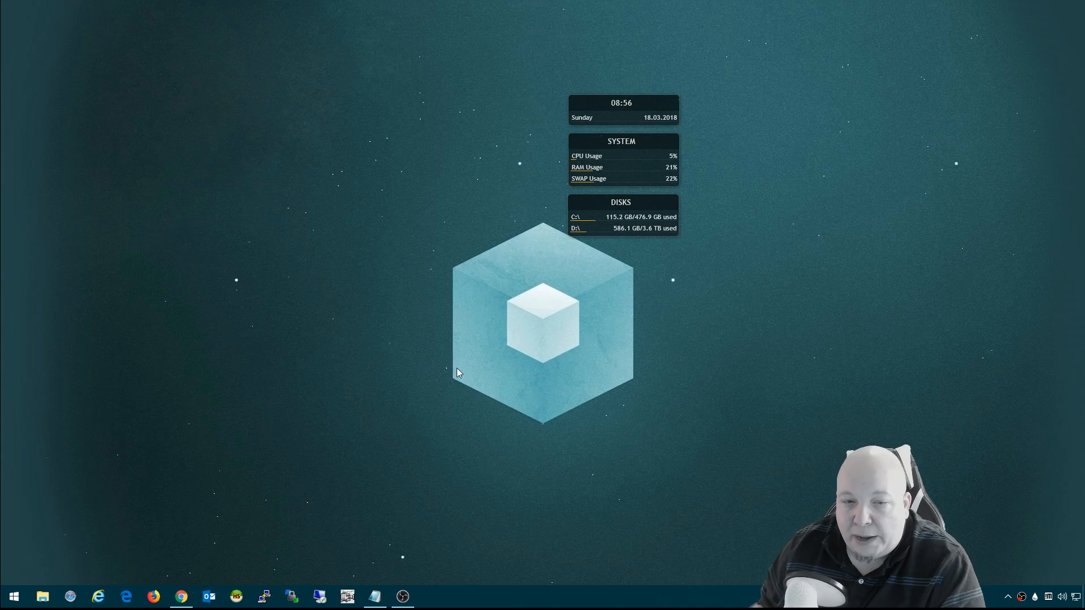
Restore the browser and load triplemonitorbackgrounds.com in a new tab
left_click(181, 596)
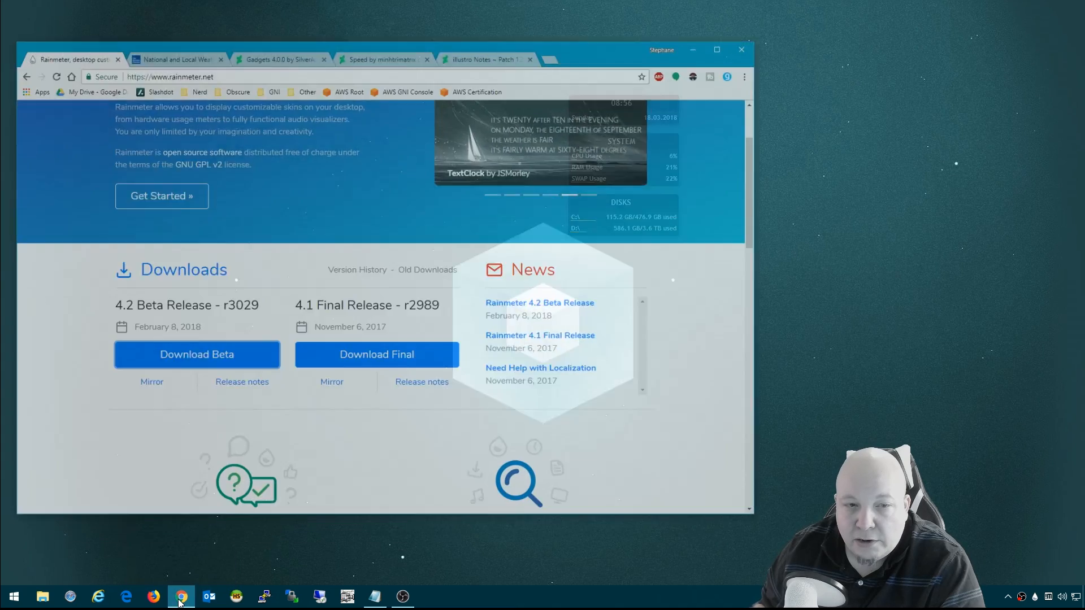
key("ctrl+t")
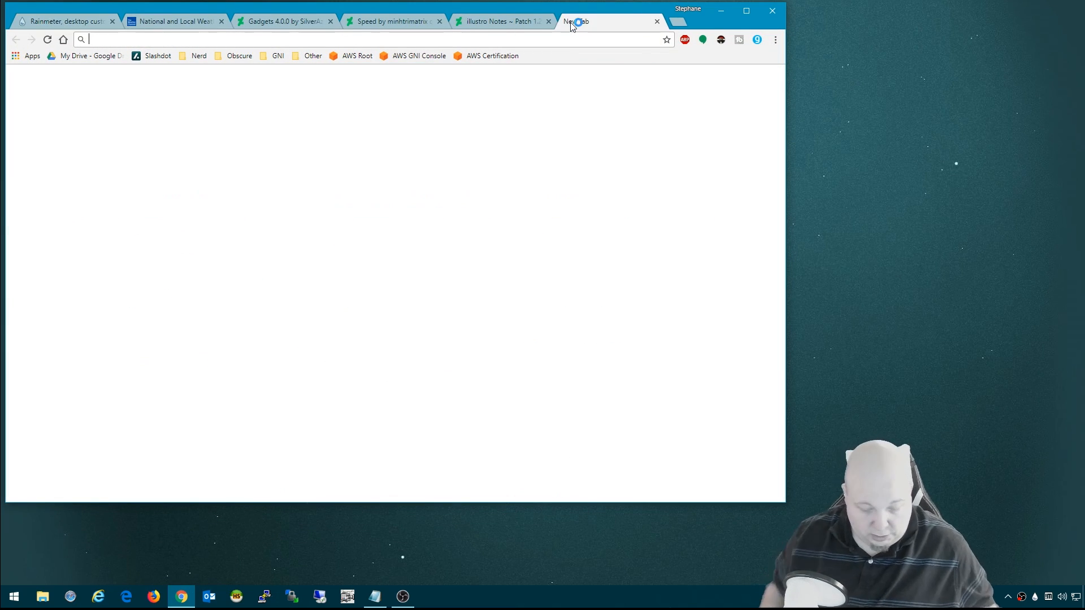
type("tri")
key("Return")
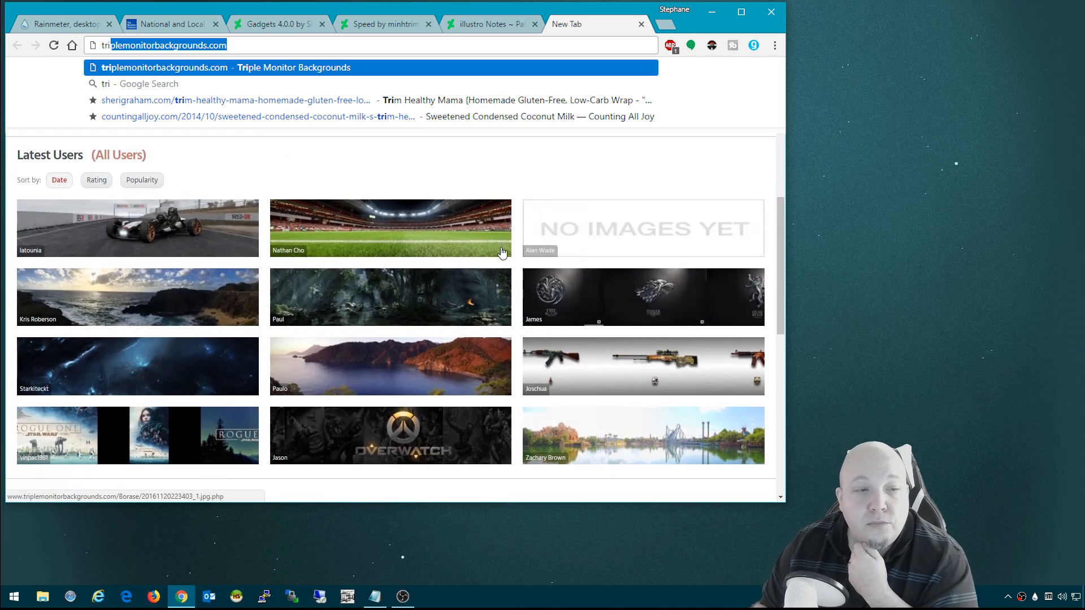
scroll(148, 254, "down", 5)
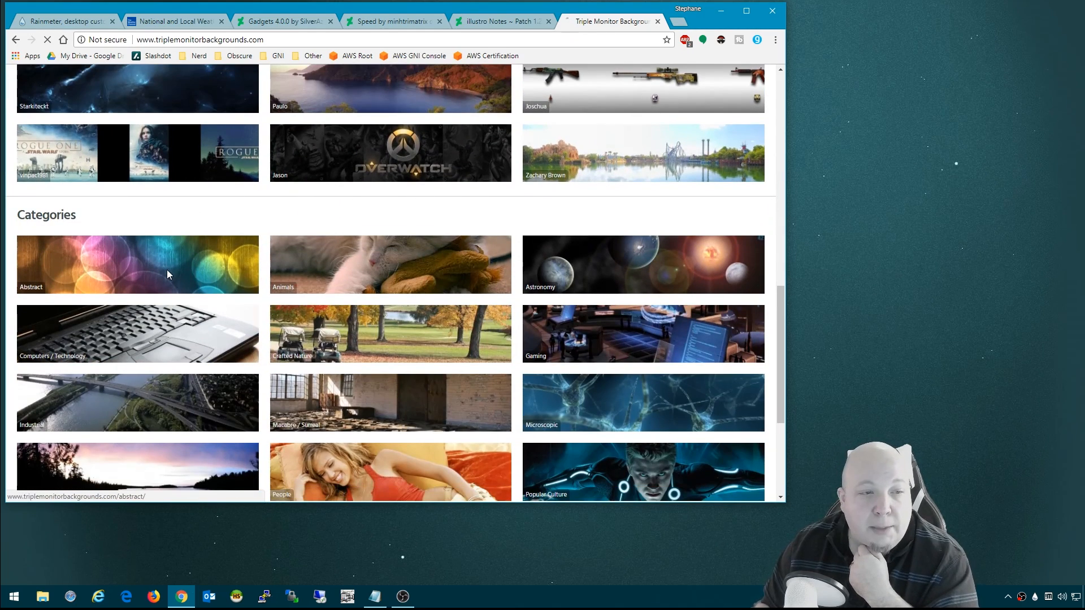
View the Cubes wallpaper in the Abstract category, then close its tab
left_click(167, 270)
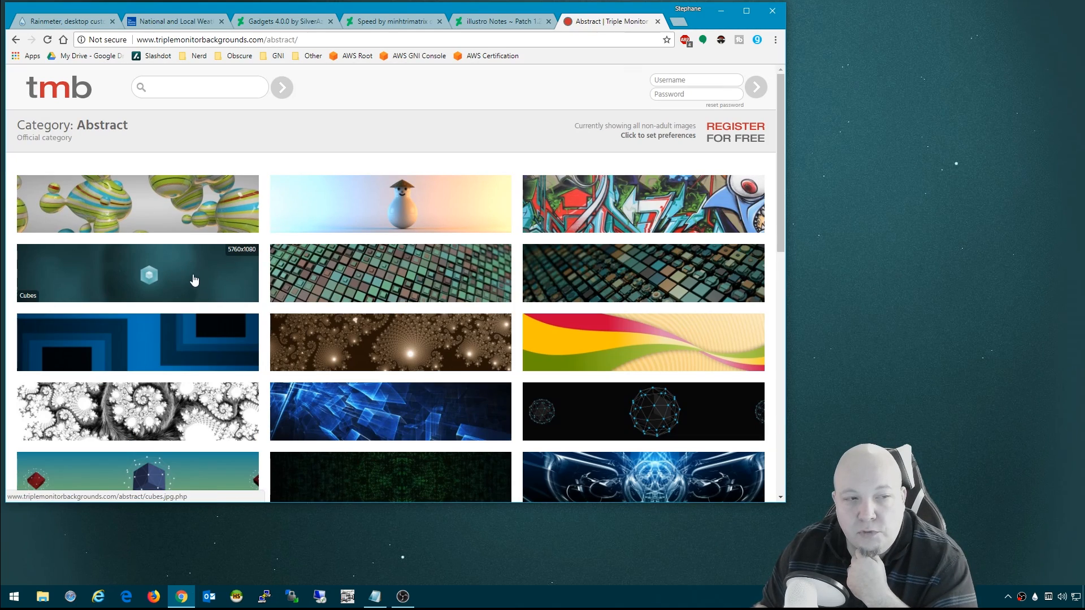
left_click(198, 276)
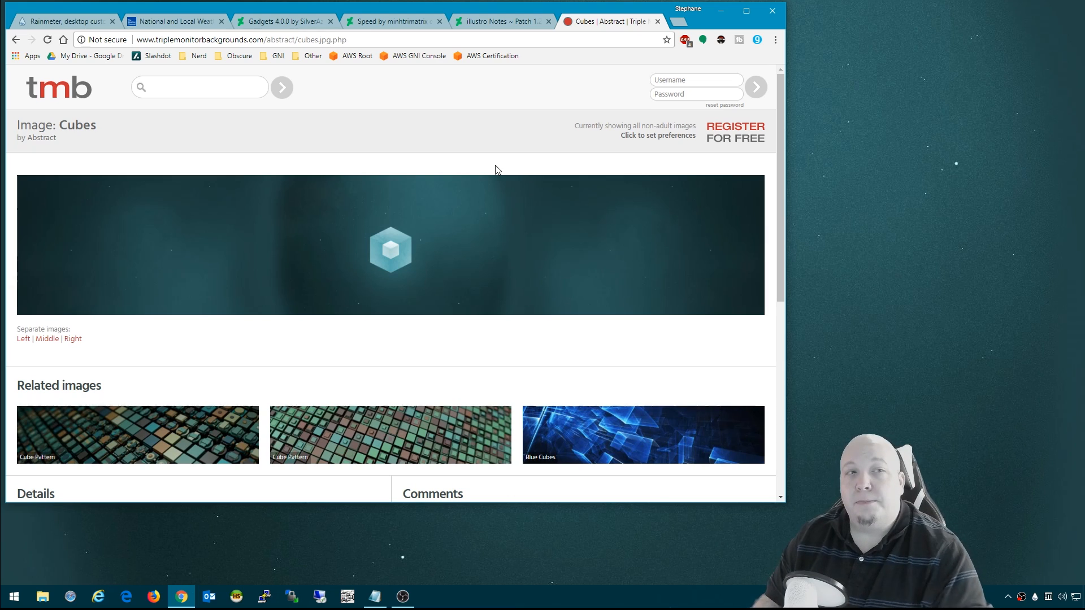
left_click(657, 21)
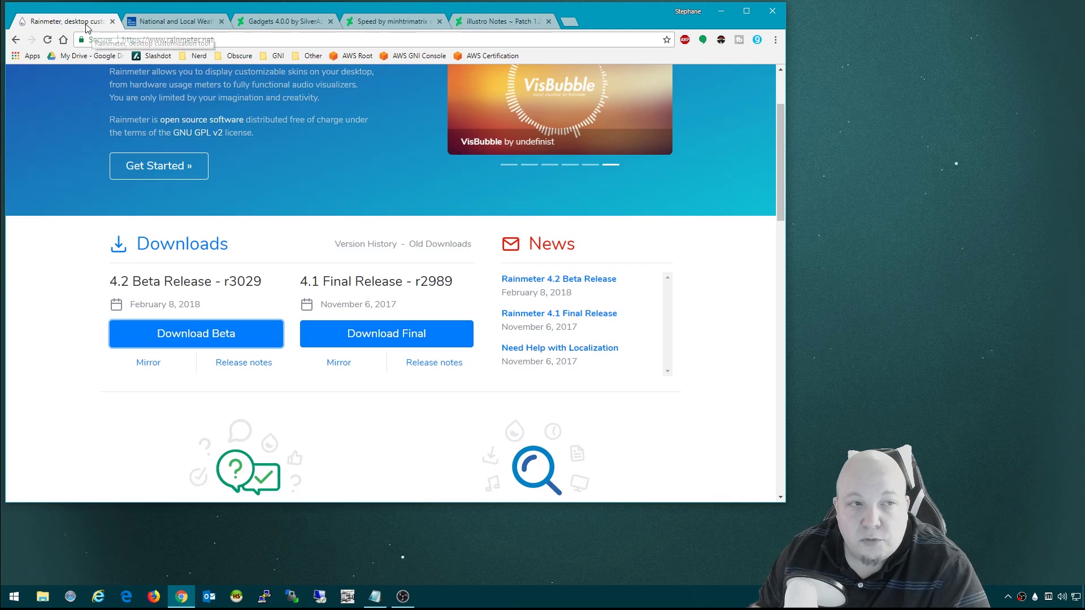
Return to the Rainmeter tab, minimize the browser and place the disks meter beside the clock
left_click(86, 22)
scroll(300, 209, "up", 2)
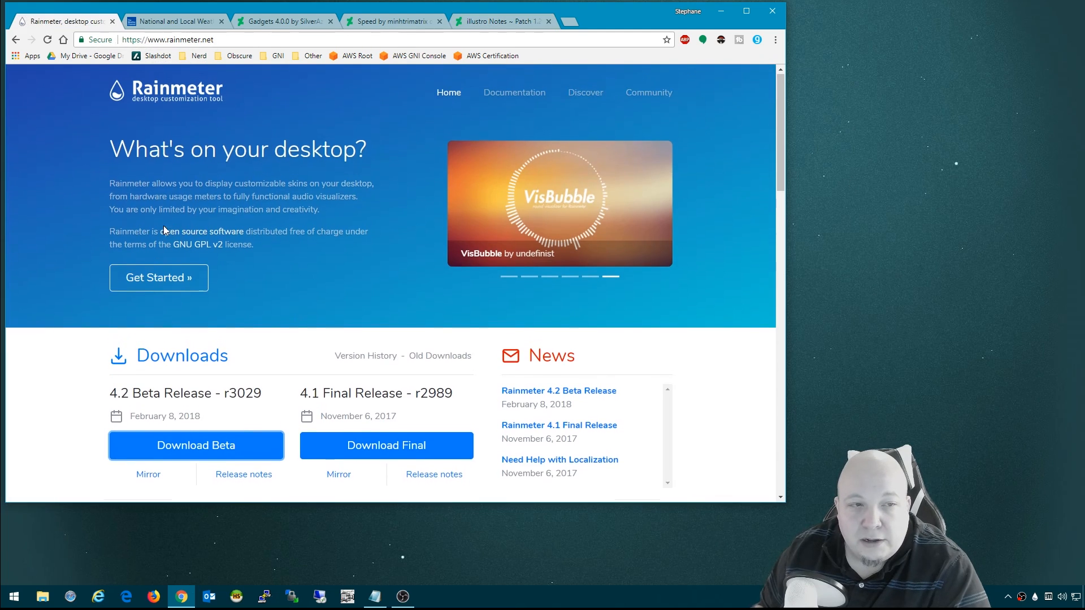
mouse_move(623, 21)
left_mouse_down()
mouse_move(689, 262)
mouse_move(650, 85)
left_mouse_up()
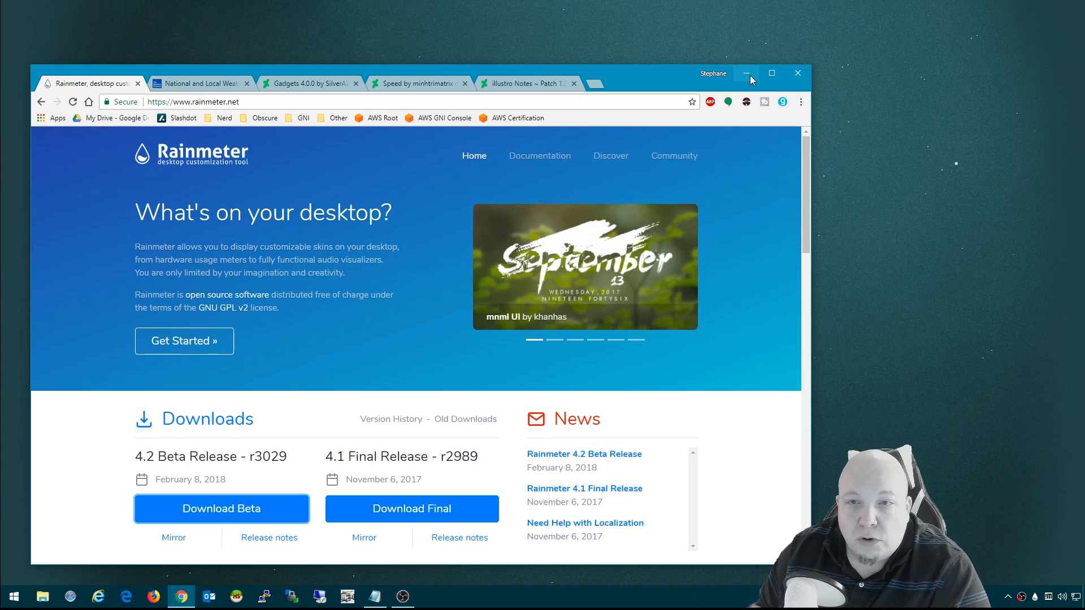
left_click(747, 74)
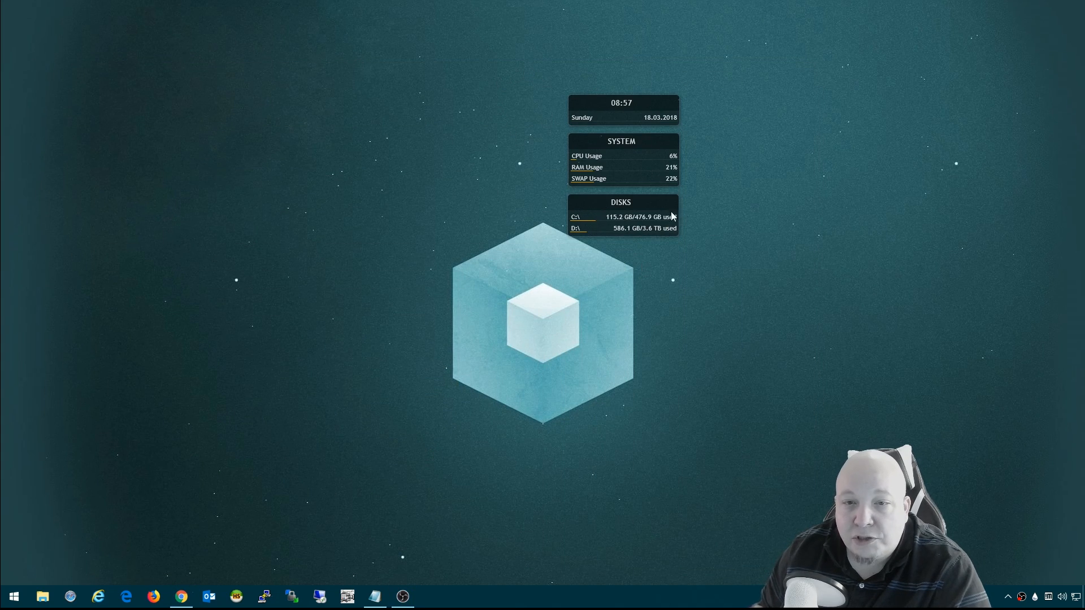
left_click_drag(666, 203, 786, 105)
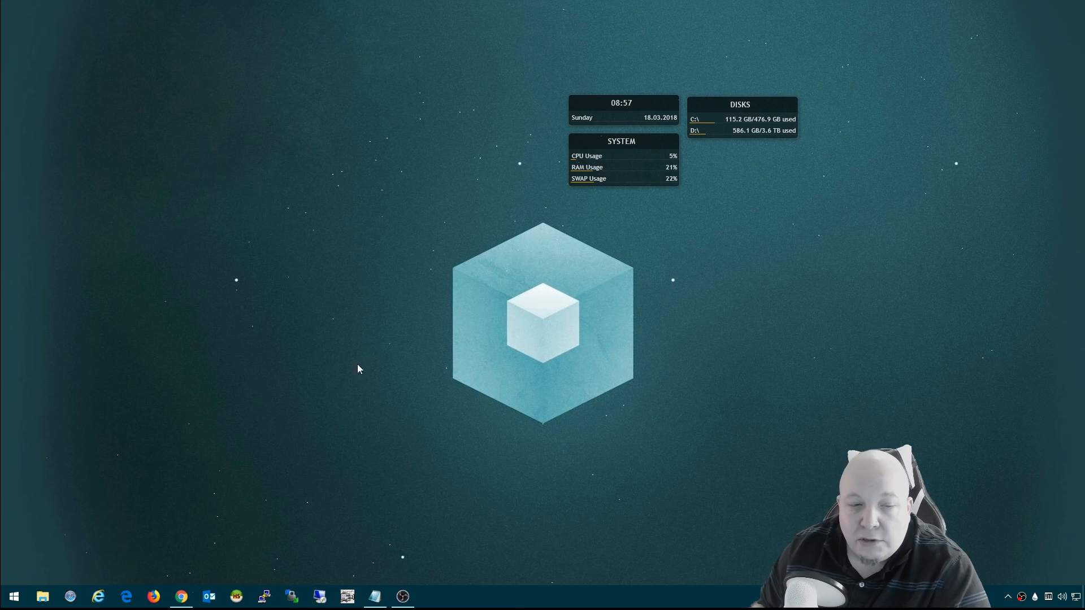
Restore the browser and reach the Rainmeter DeviantArt group via the Discover page
left_click(182, 596)
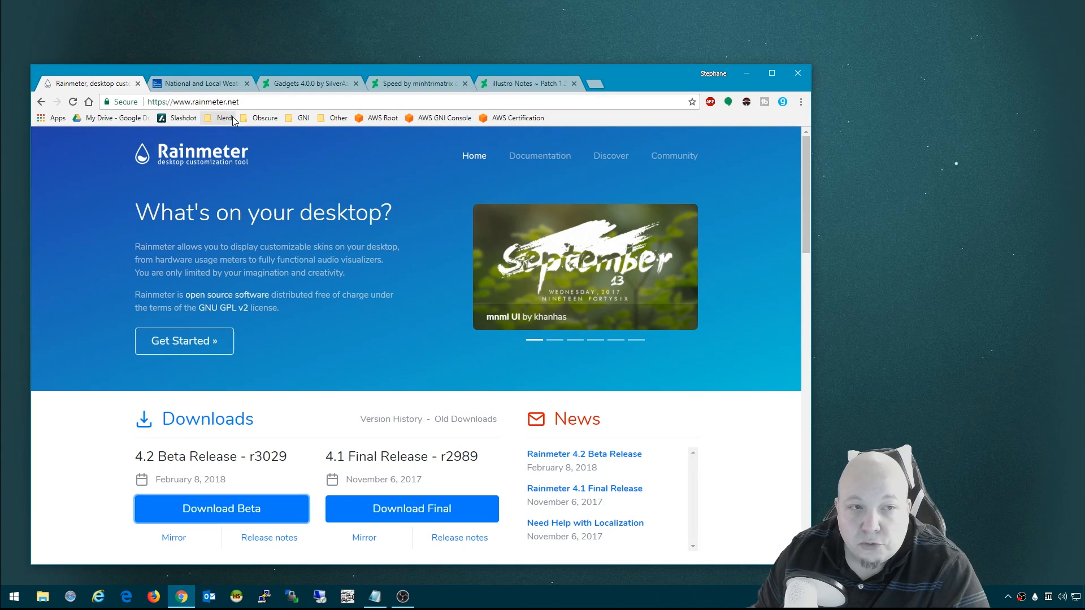
left_click(611, 156)
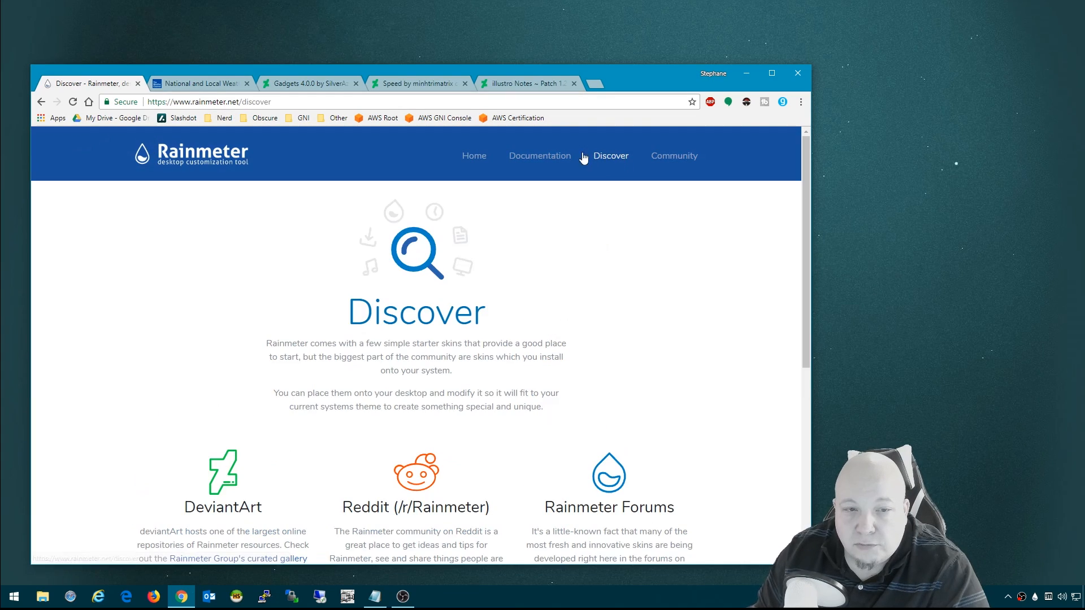
scroll(230, 388, "down", 2)
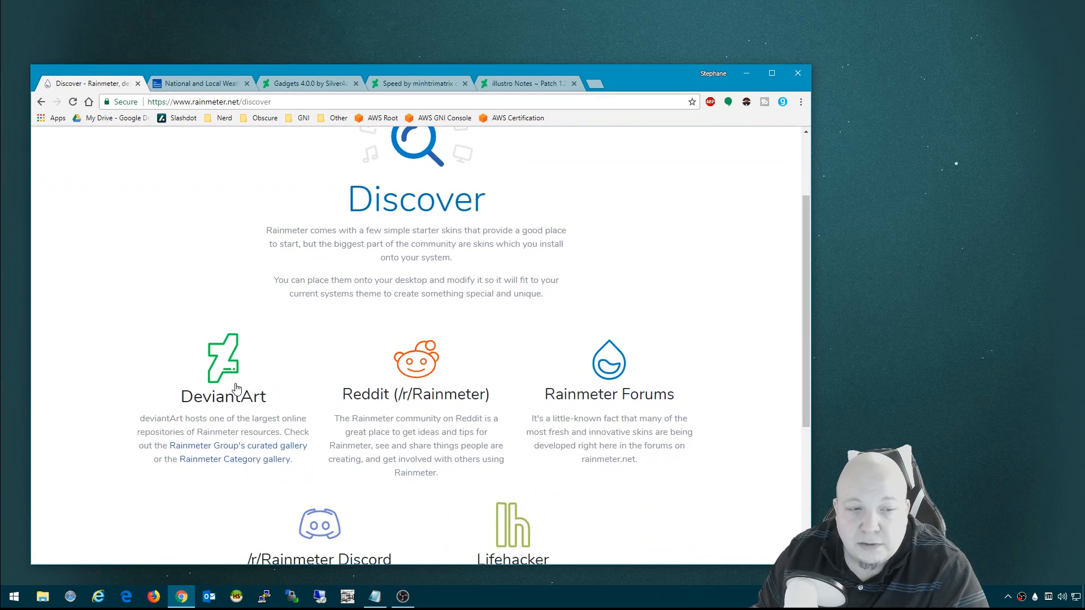
left_click(213, 354)
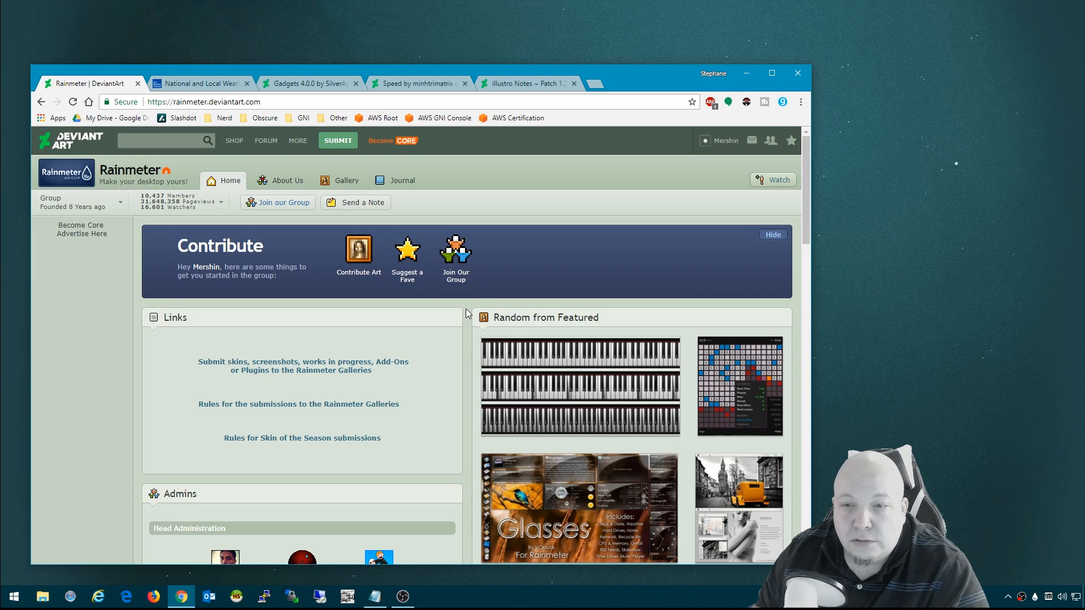
scroll(465, 310, "down", 2)
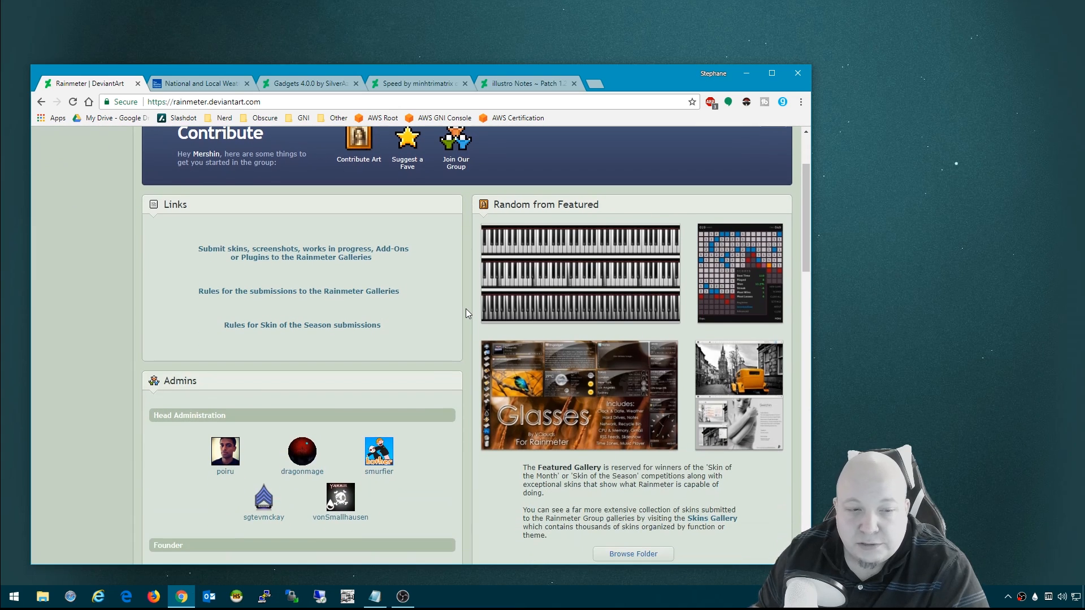
scroll(465, 310, "up", 2)
scroll(466, 313, "down", 3)
scroll(704, 394, "down", 2)
Browse the group's Suites gallery and select the illustro Pulsar 2.1 suite page
left_click(670, 312)
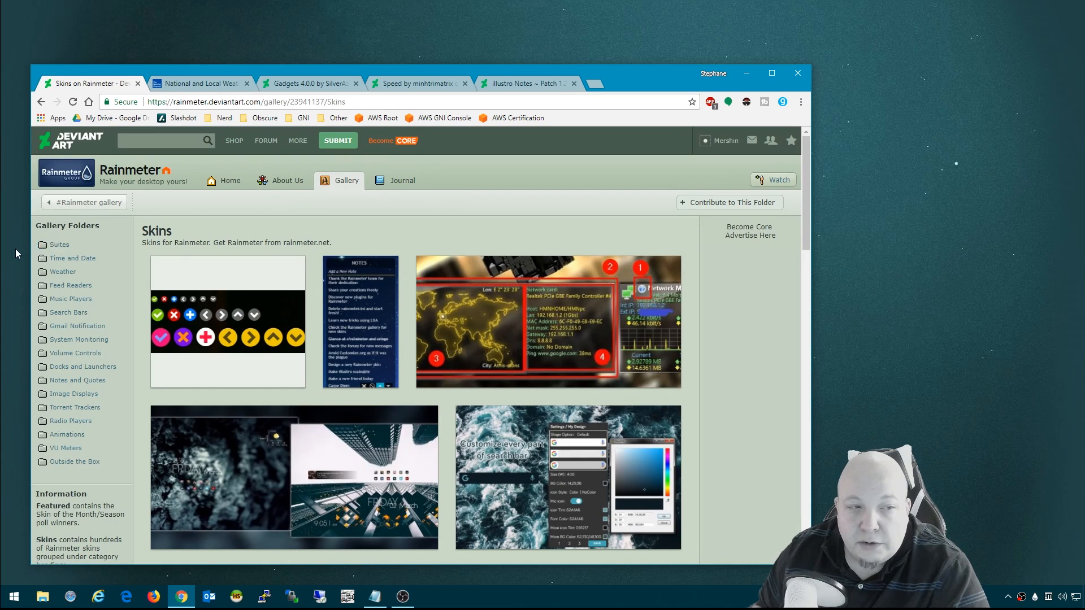
left_click(75, 249)
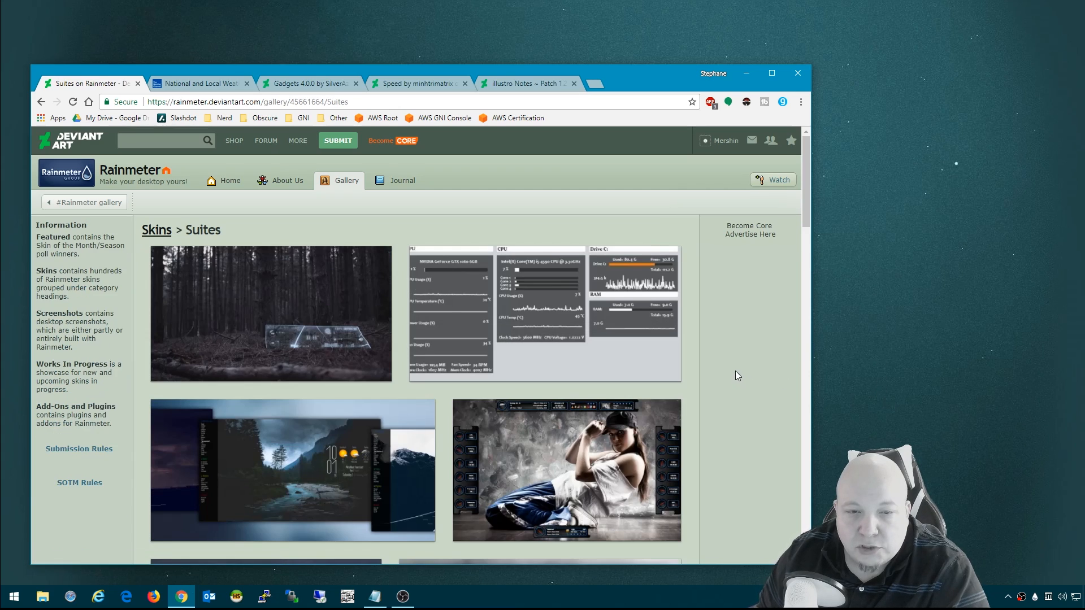
scroll(711, 363, "down", 3)
scroll(711, 363, "down", 3)
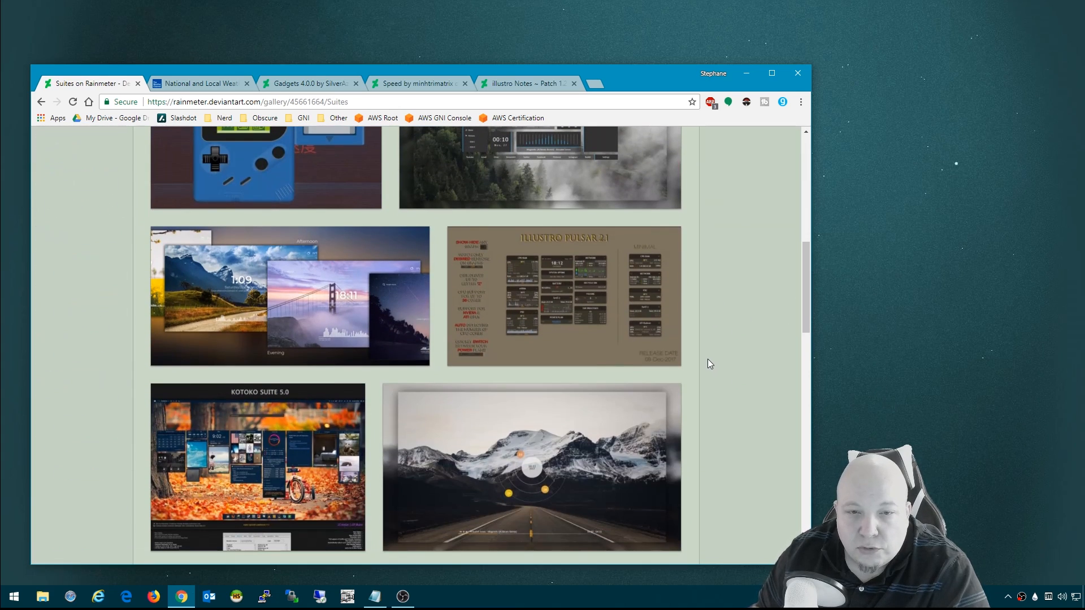
left_click(560, 264)
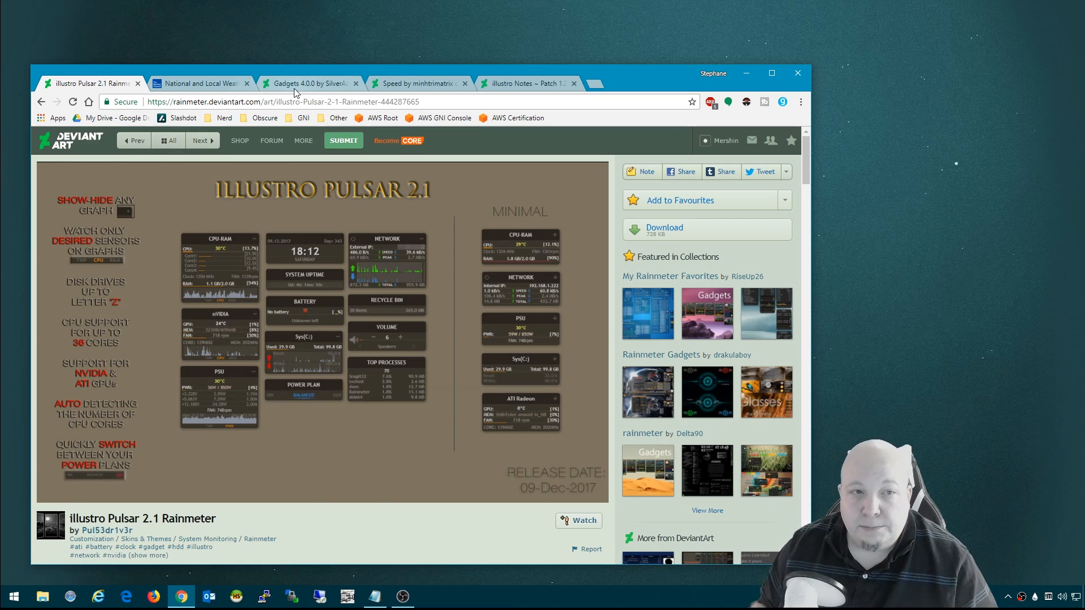
Switch to the Gadgets 4.0.0 page and download its skin package
left_click(297, 85)
left_click(565, 224)
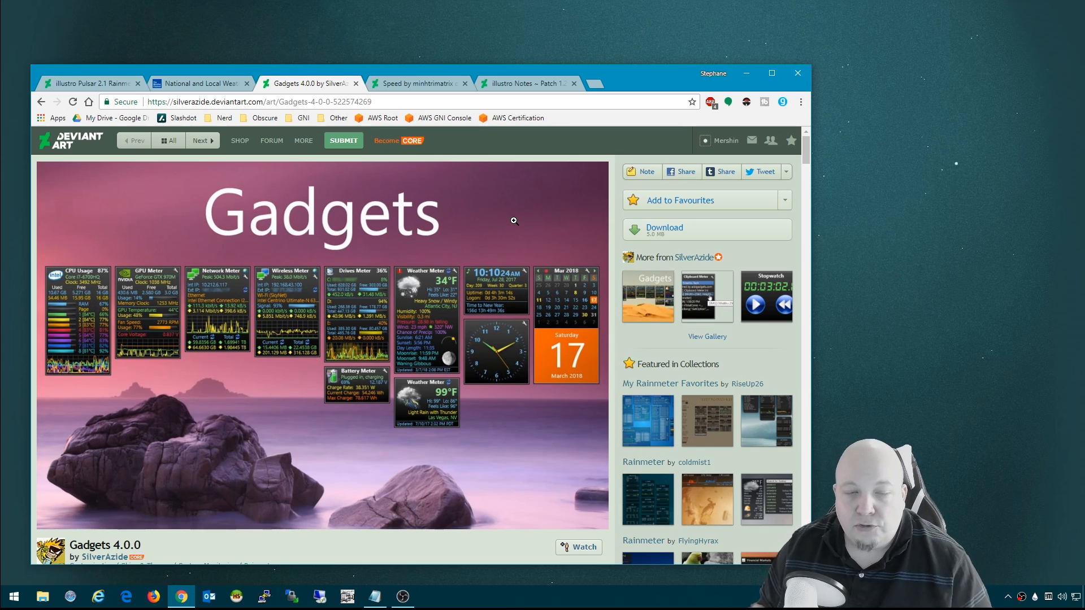
left_click(665, 231)
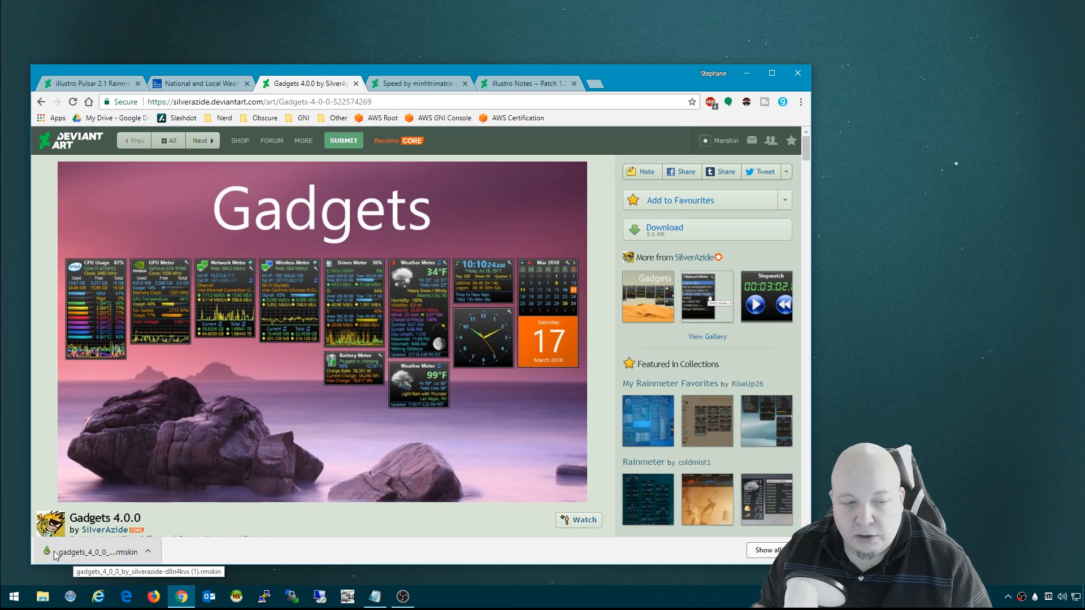
Install the downloaded Gadgets 4.0.0 .rmskin through the Skin Installer and minimize the browser
left_click(74, 555)
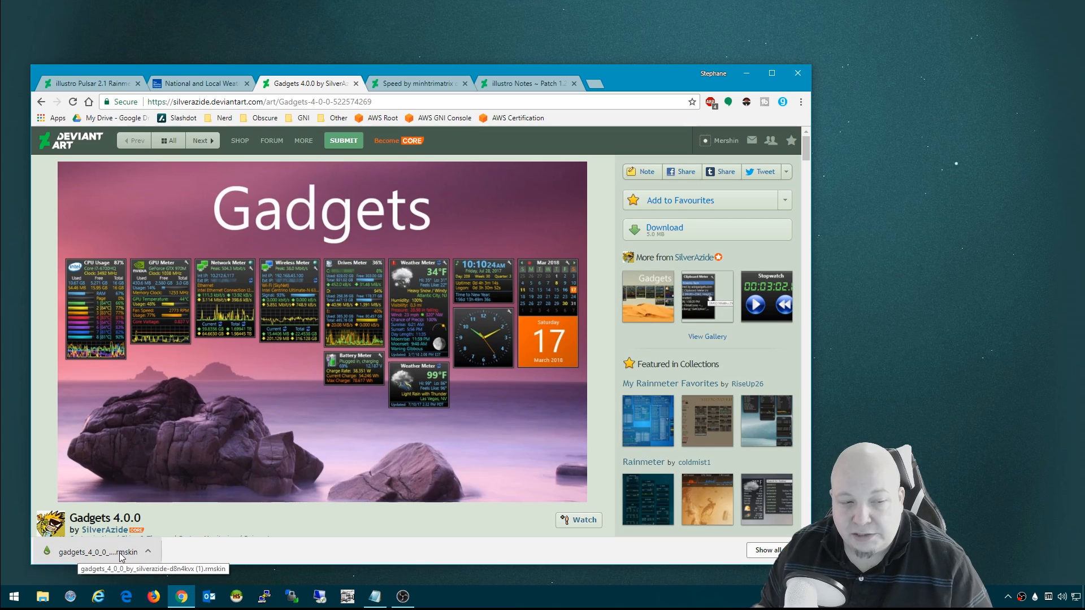
left_click(99, 556)
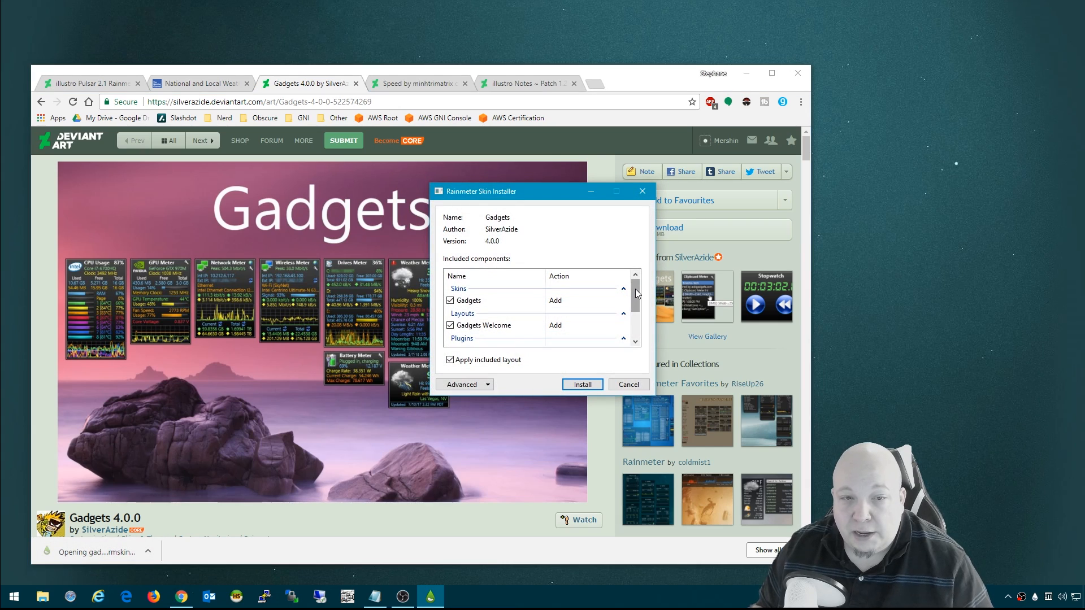
left_click(583, 386)
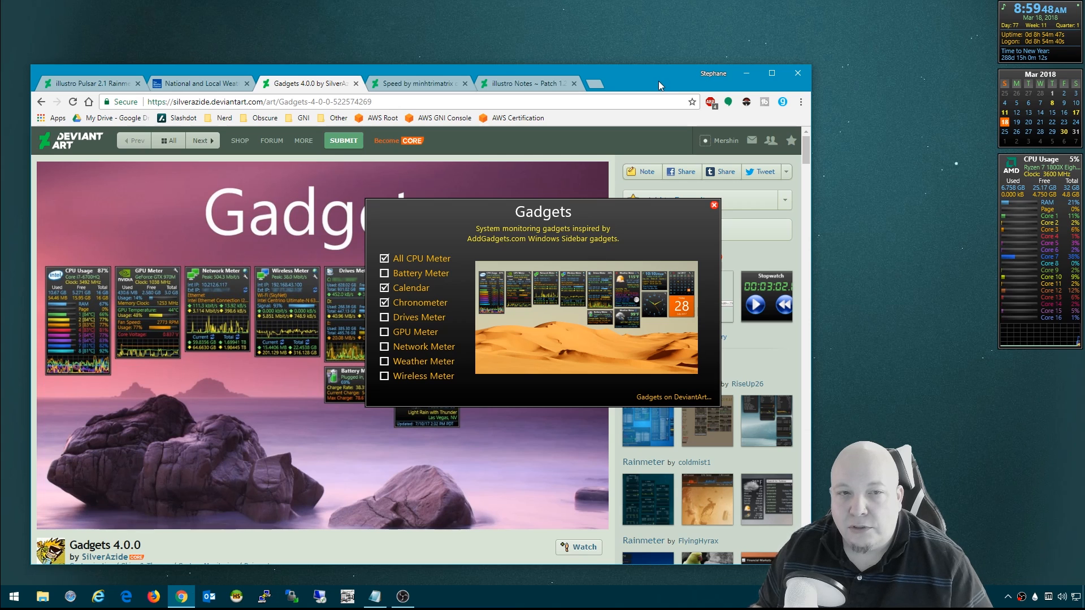
left_click(745, 74)
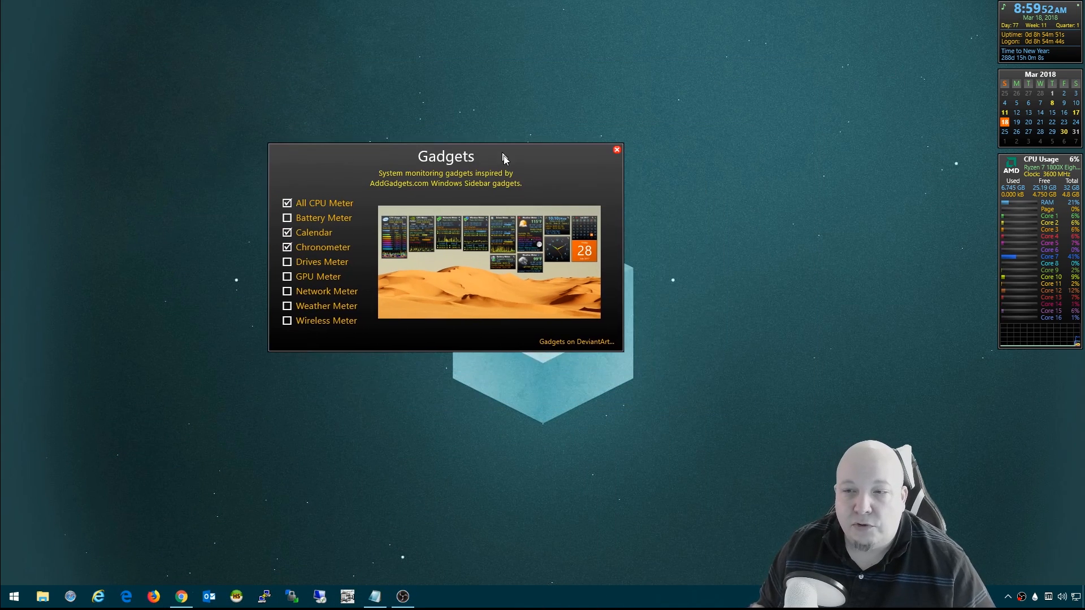
Arrange the Gadgets panel, CPU Usage, calendar and clock around the top centre
left_click_drag(597, 206, 516, 194)
left_click_drag(1019, 167, 666, 91)
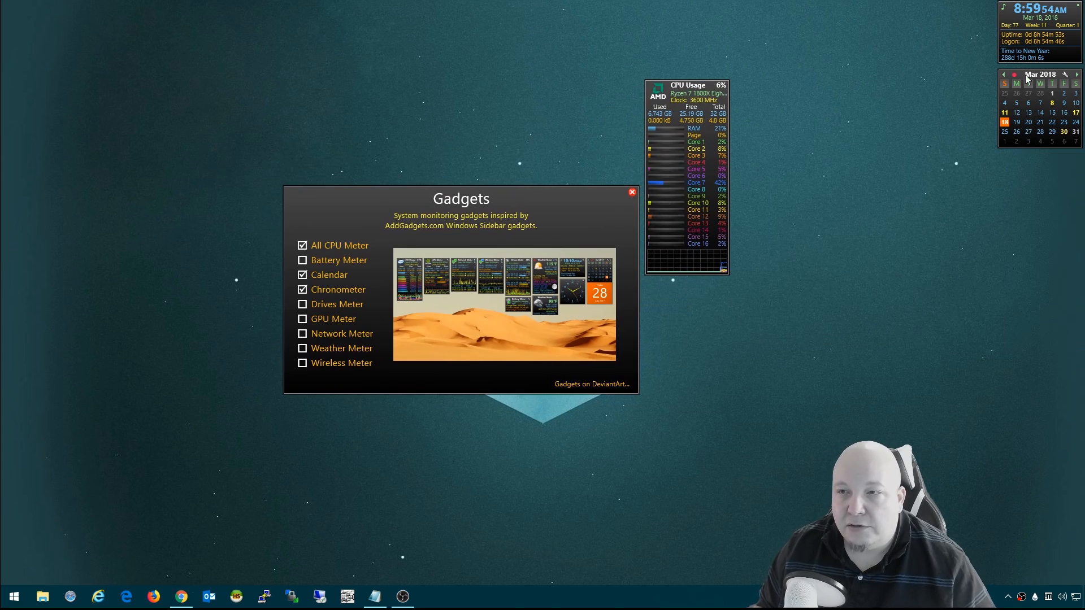
left_click_drag(1041, 78, 811, 216)
left_click_drag(1001, 15, 521, 68)
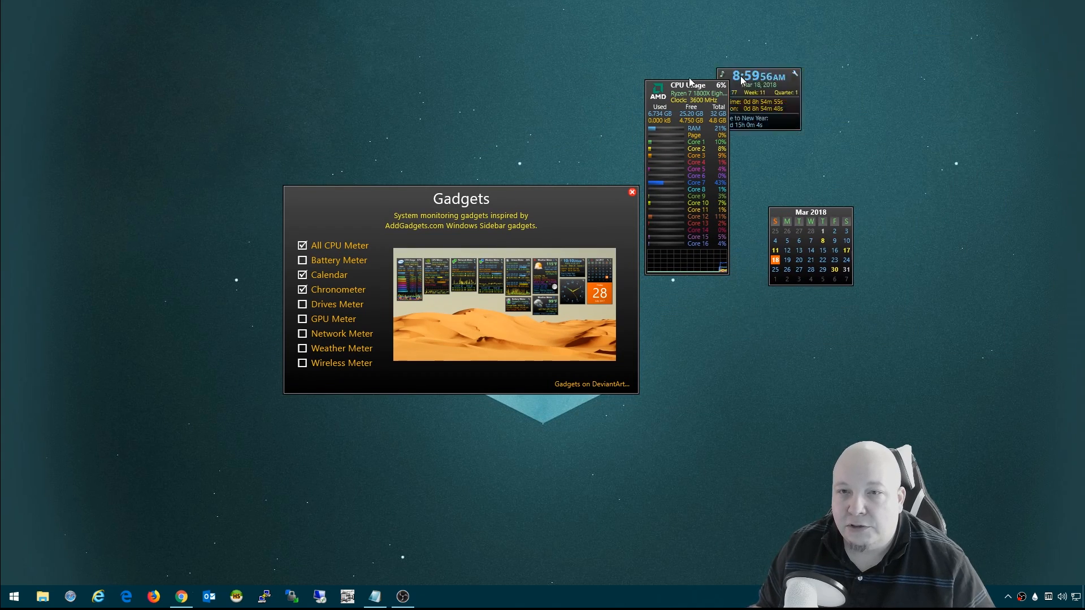
left_click_drag(521, 202, 453, 192)
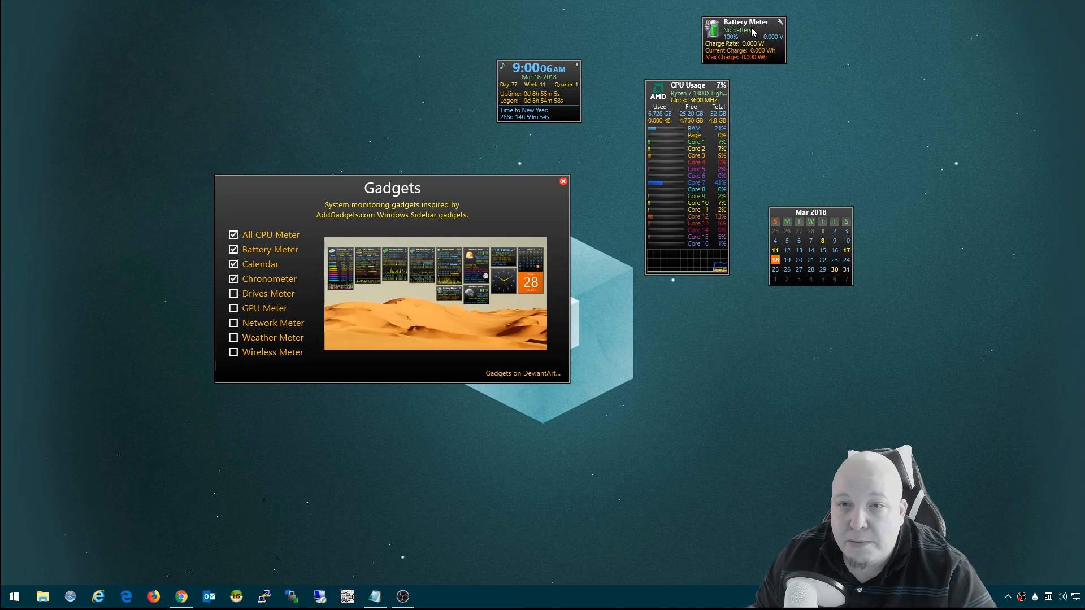
Add the Drives Meter and GPU Meter gadgets, then close the Gadgets welcome panel
left_click(233, 294)
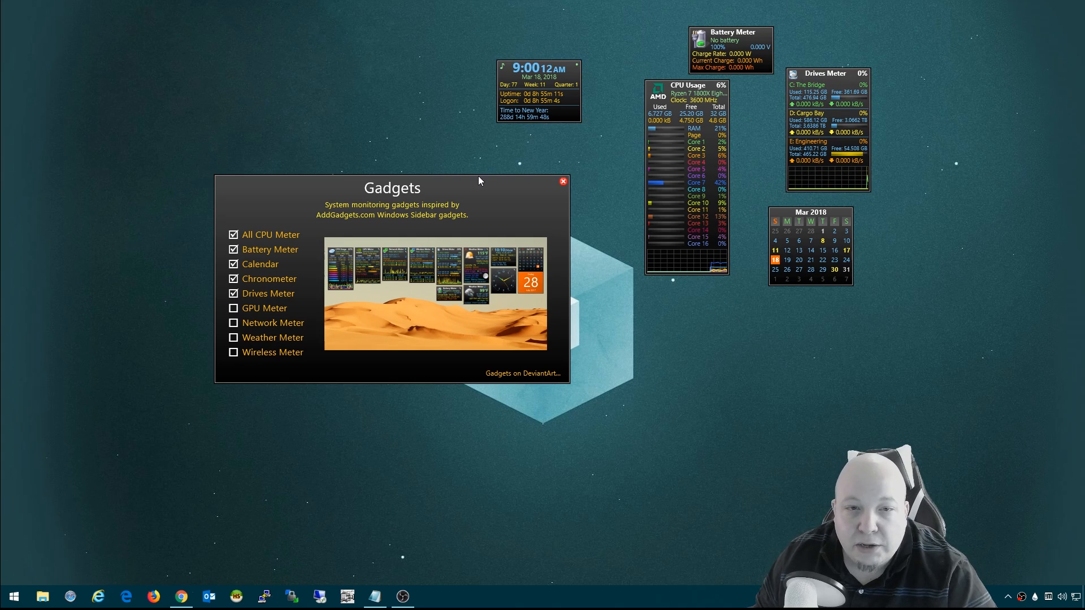
left_click(233, 307)
left_click_drag(458, 127, 426, 99)
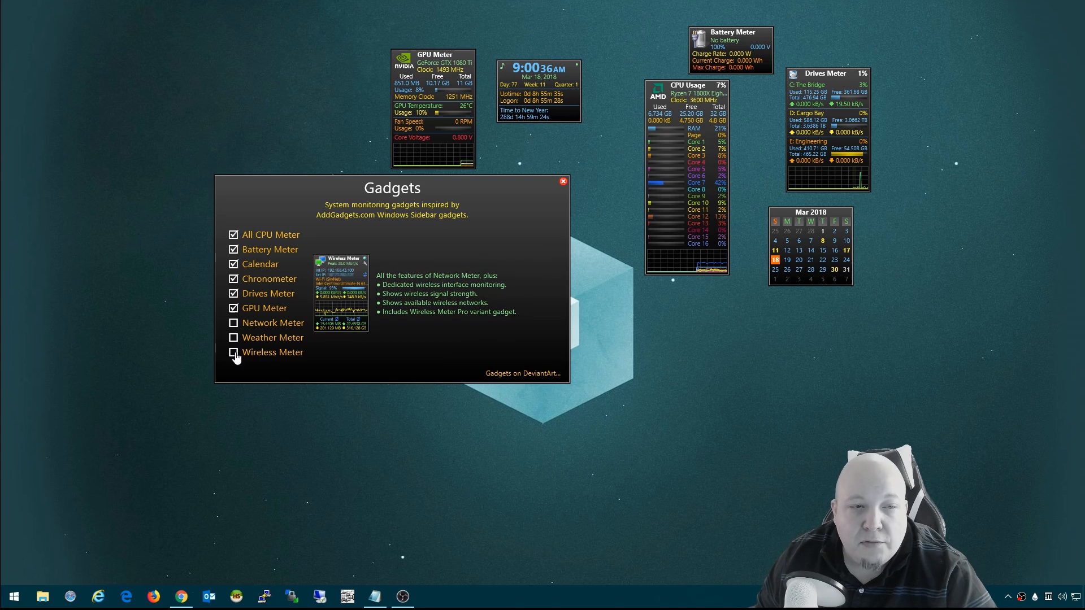
mouse_move(467, 190)
left_mouse_down()
mouse_move(472, 254)
mouse_move(475, 221)
left_mouse_up()
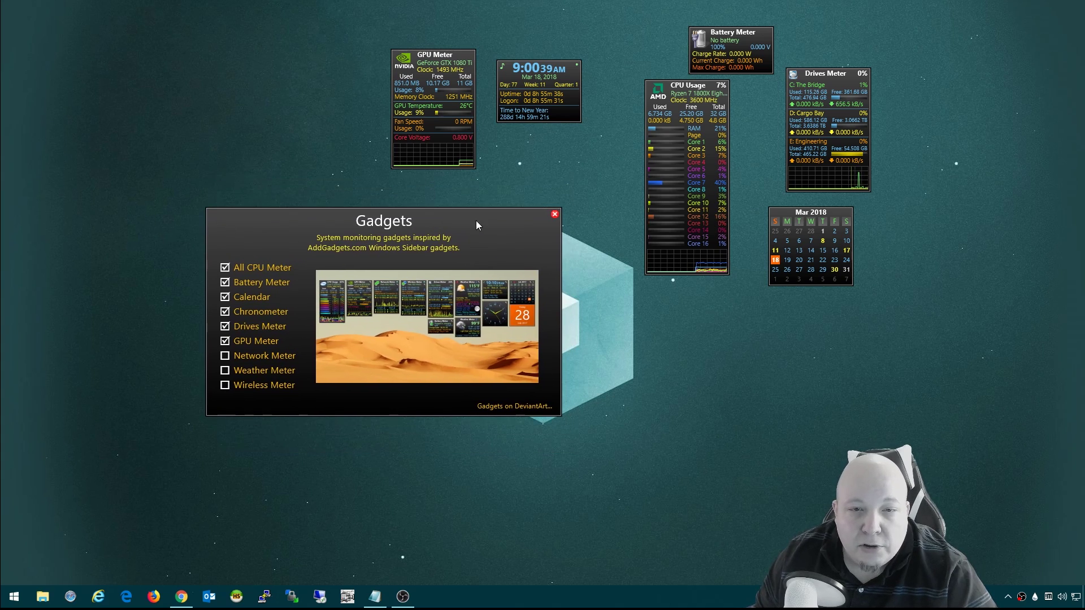
left_click(555, 215)
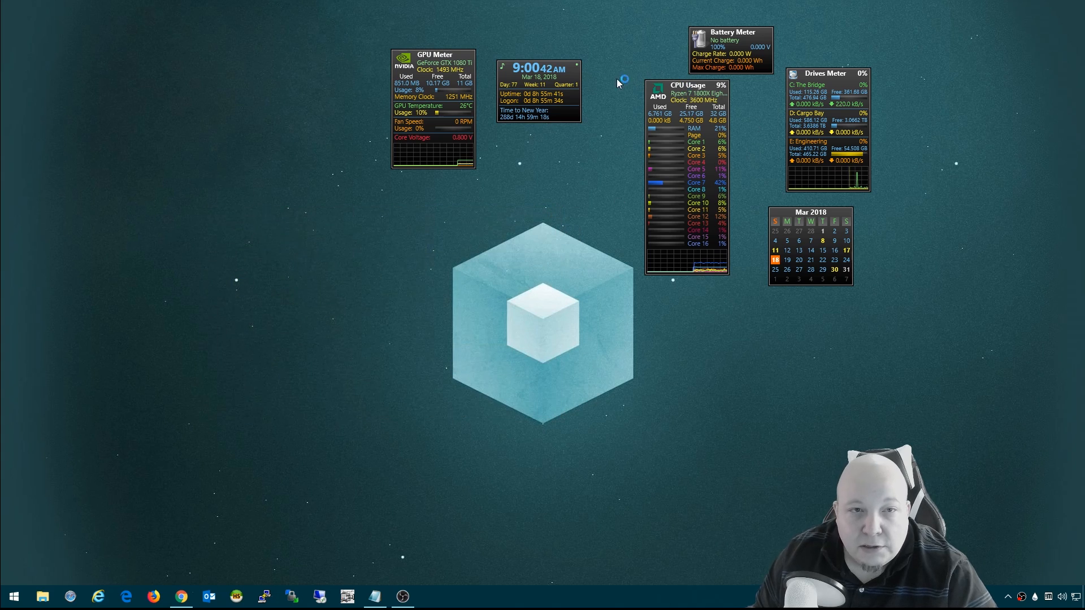
Stack CPU Usage and GPU Meter on the left edge and unload the clock gadget
mouse_move(692, 86)
left_mouse_down()
mouse_move(47, 78)
mouse_move(72, 78)
mouse_move(60, 70)
left_mouse_up()
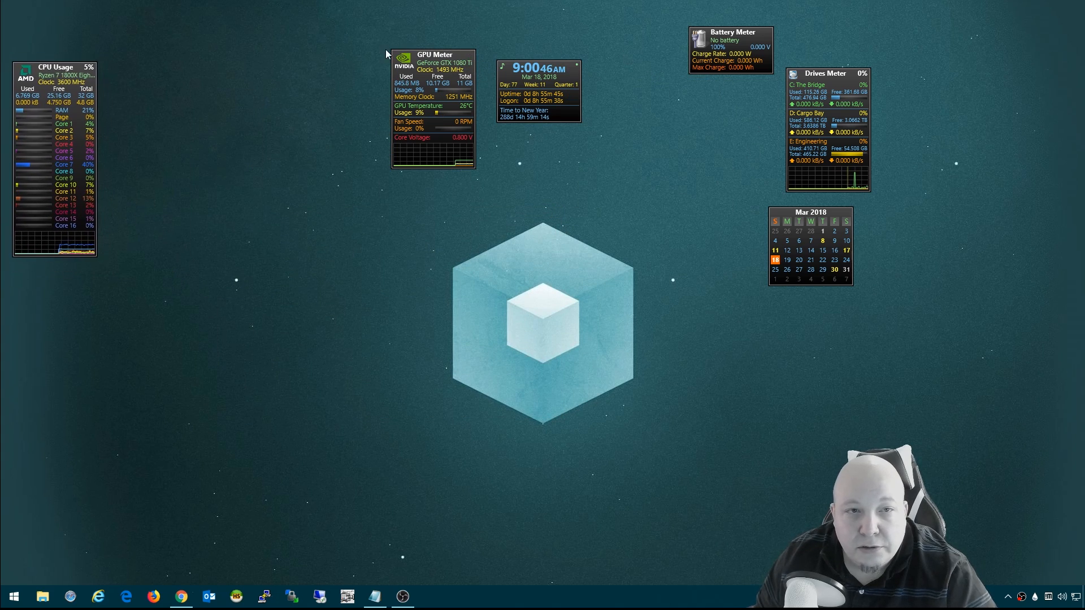
left_click_drag(417, 58, 39, 272)
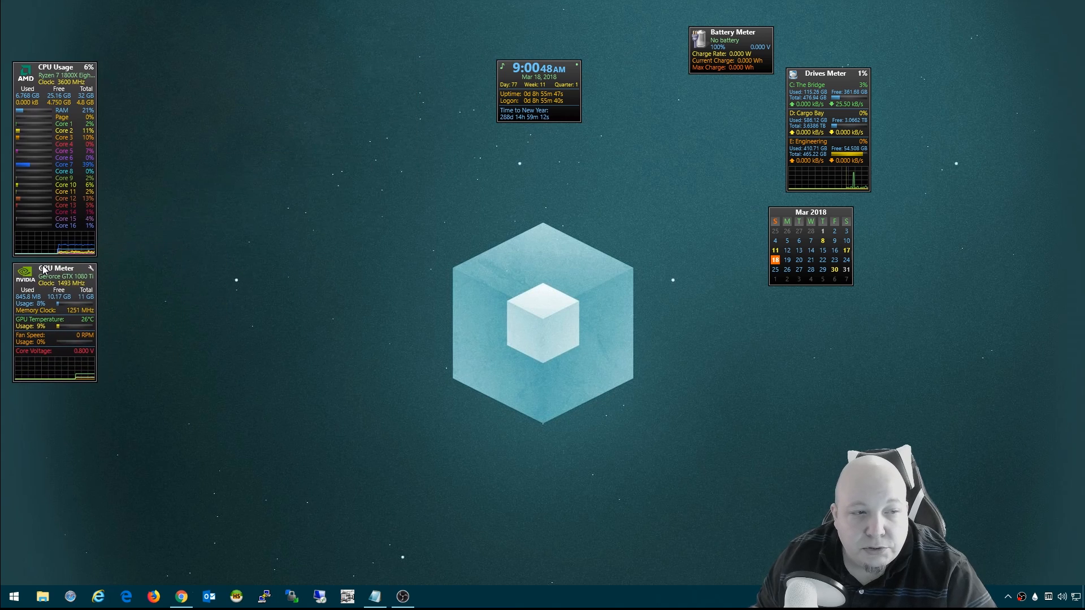
mouse_move(538, 68)
left_mouse_down()
mouse_move(904, 61)
mouse_move(977, 32)
mouse_move(943, 46)
mouse_move(552, 83)
mouse_move(530, 71)
left_mouse_up()
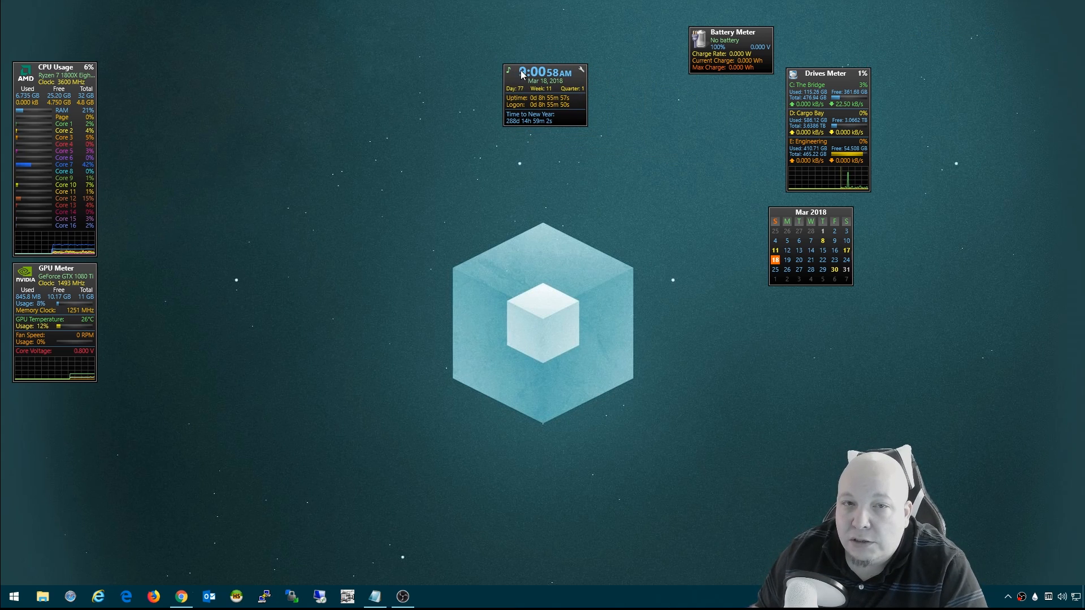
left_click_drag(515, 74, 500, 78)
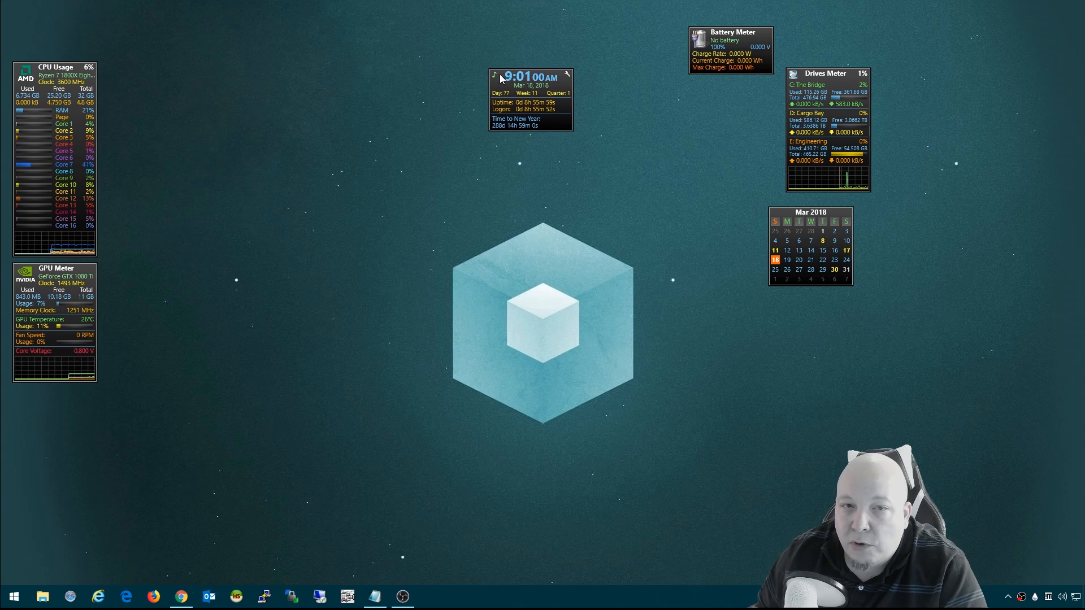
right_click(523, 77)
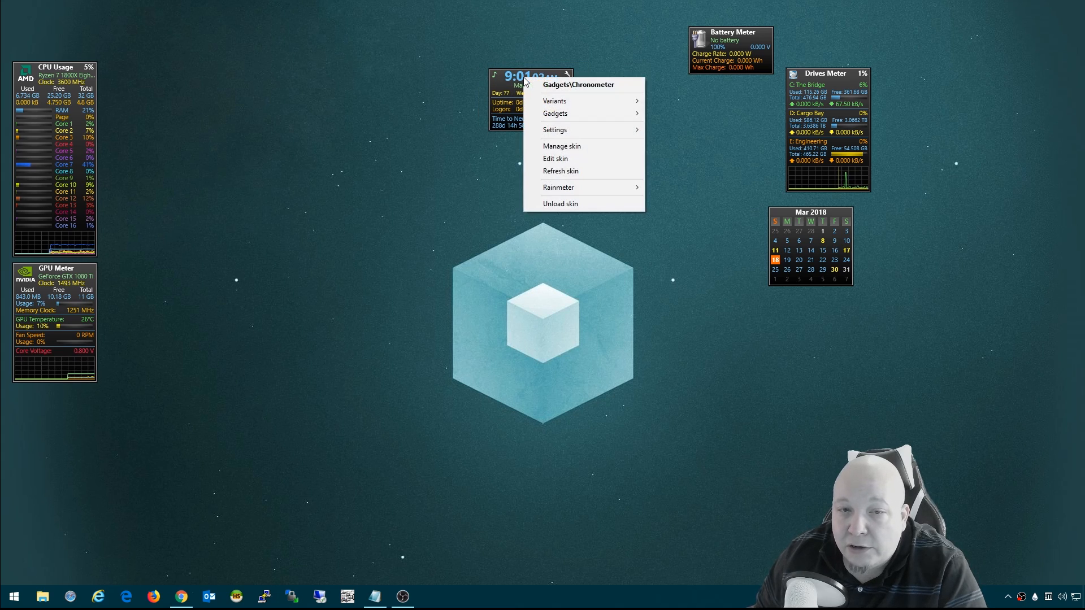
left_click(560, 202)
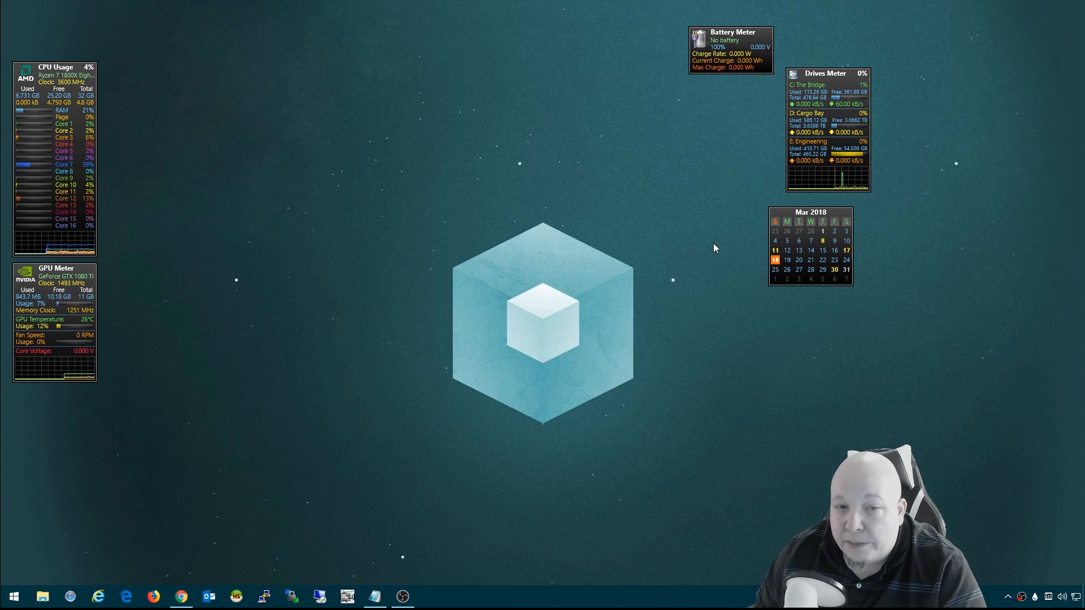
Open Manage Rainmeter from the tray and expand the Gadgets skin folder
right_click(1036, 590)
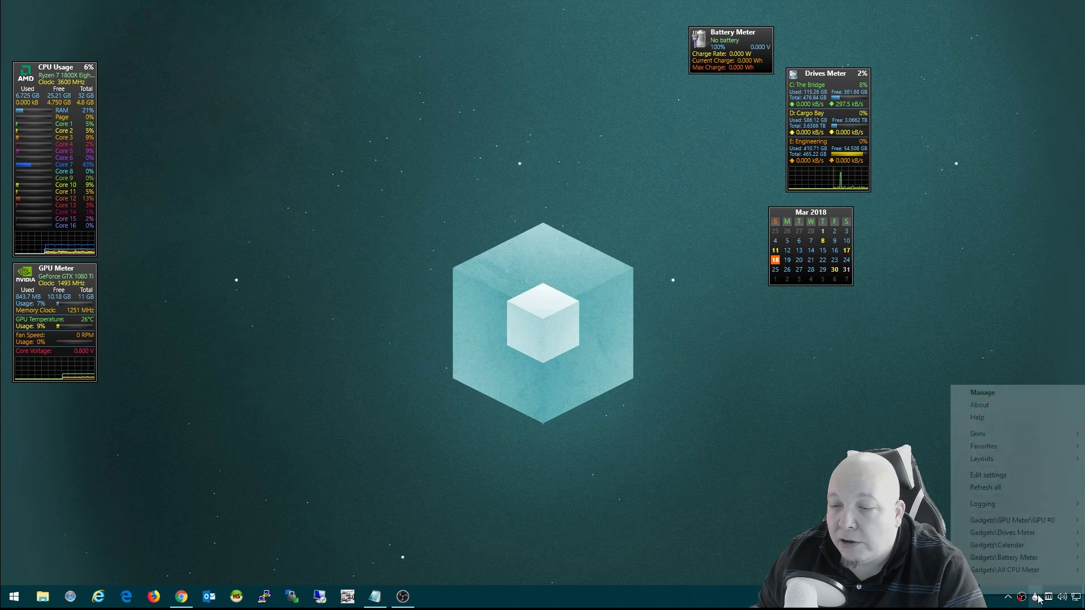
left_click(1010, 397)
left_click_drag(550, 137, 538, 146)
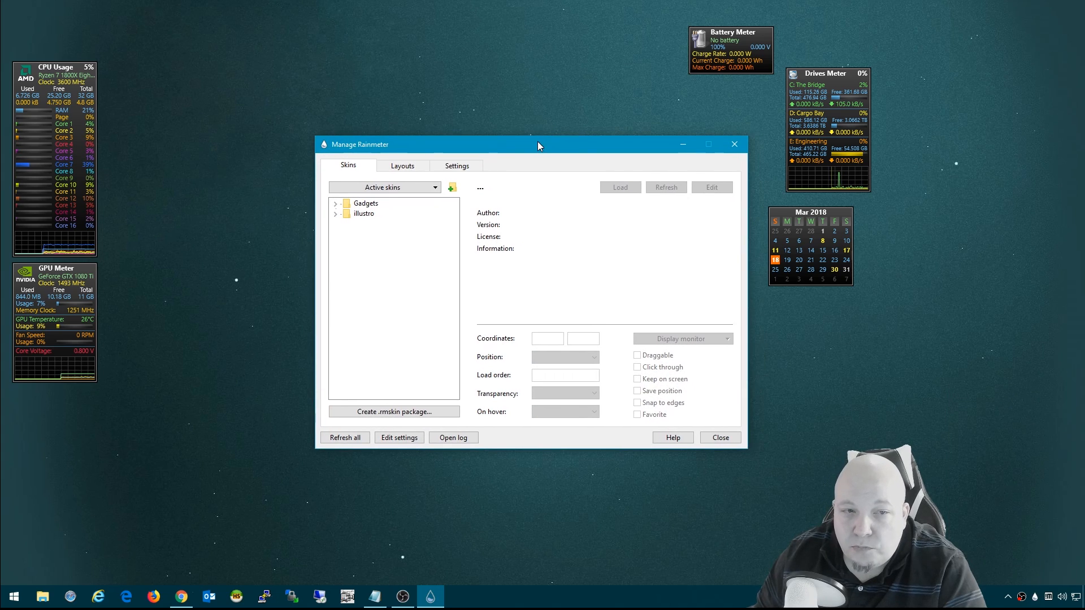
left_click(335, 205)
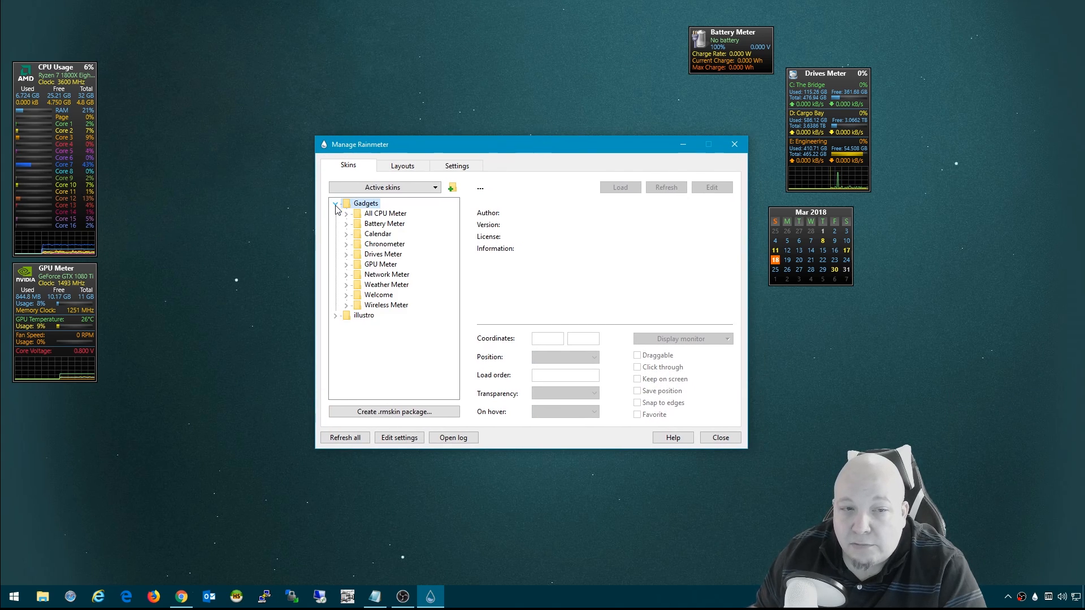
left_click(336, 205)
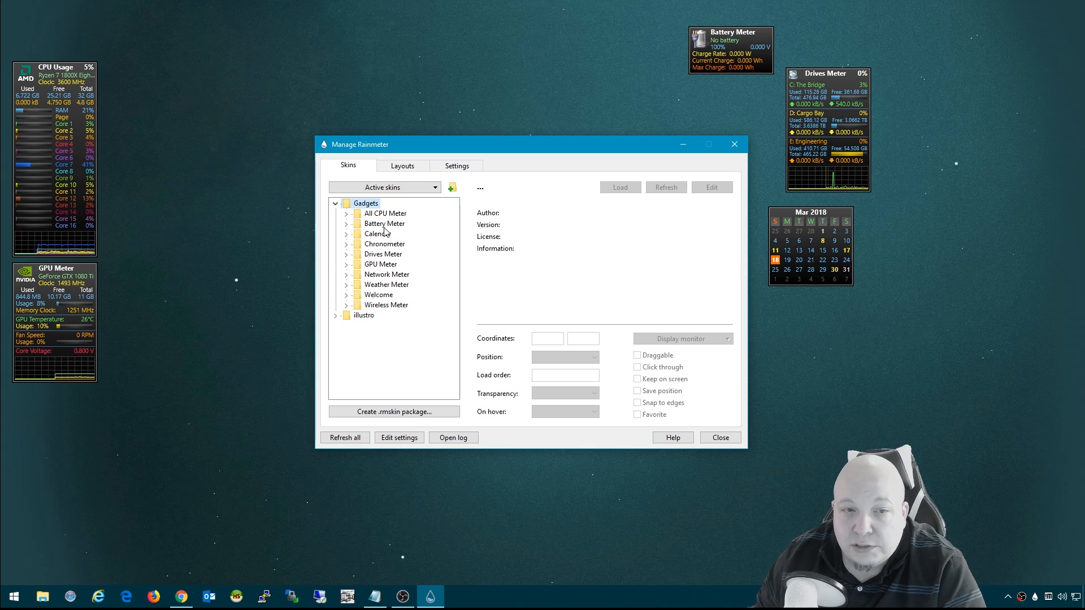
Load the Chronometer Analog Clock skin, try it near the top, then unload it again
left_click(345, 245)
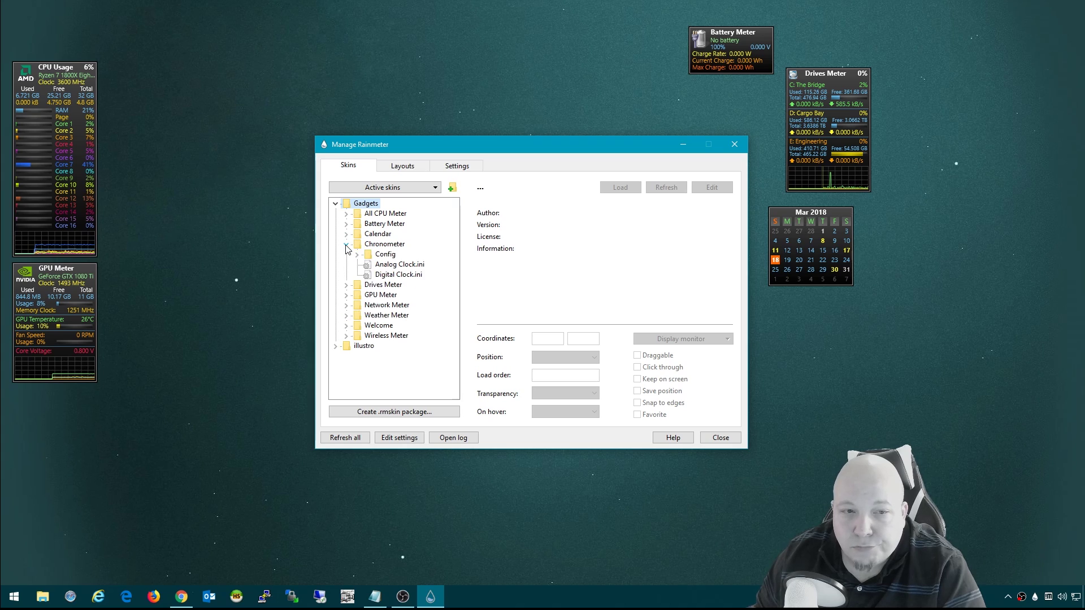
left_click(400, 264)
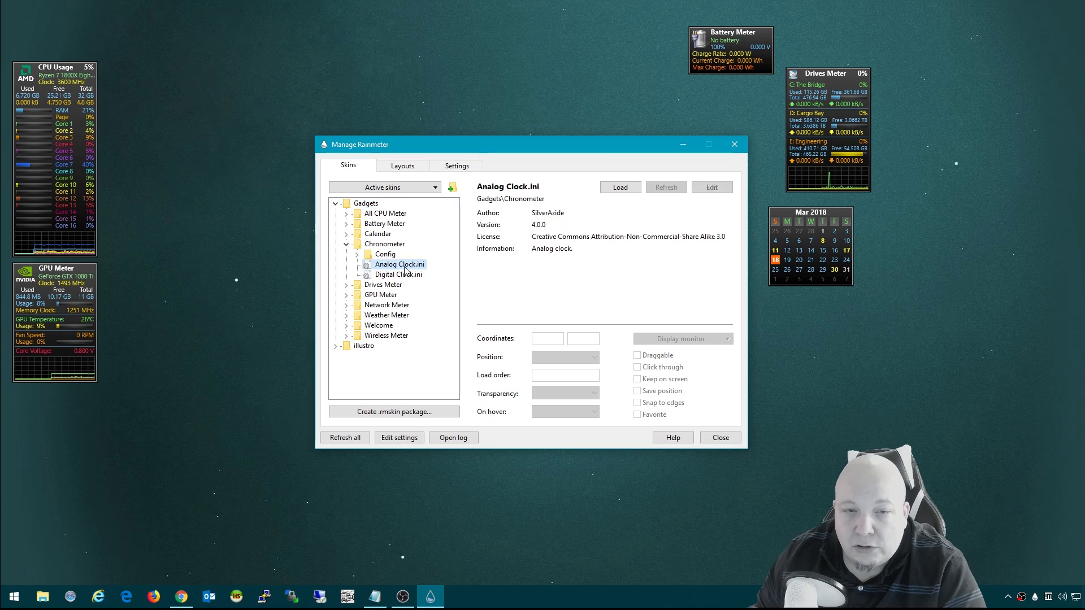
left_click(620, 188)
left_click_drag(505, 76, 506, 38)
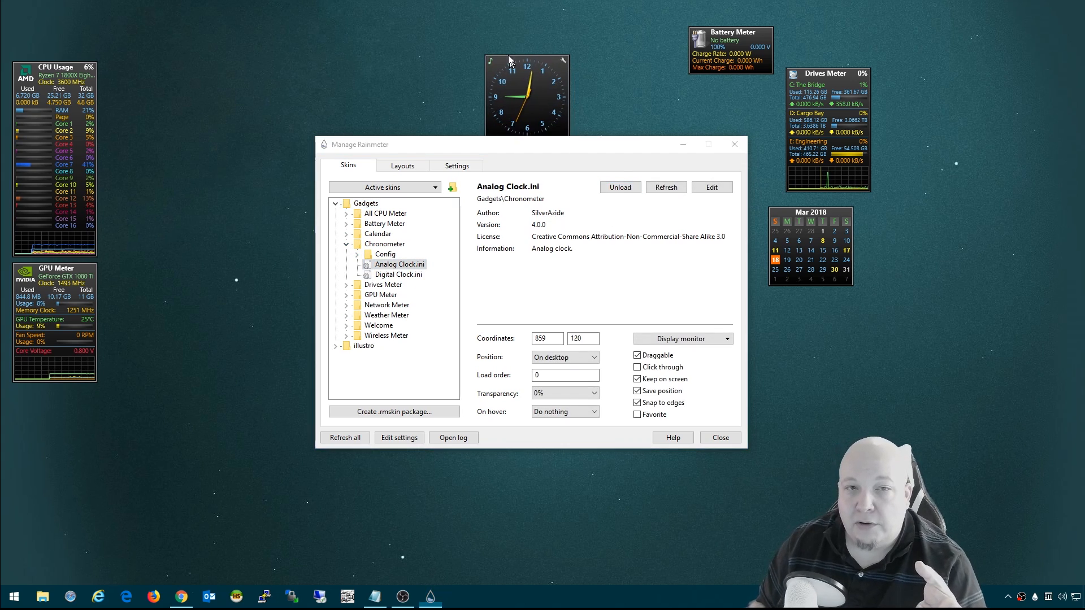
left_click(625, 191)
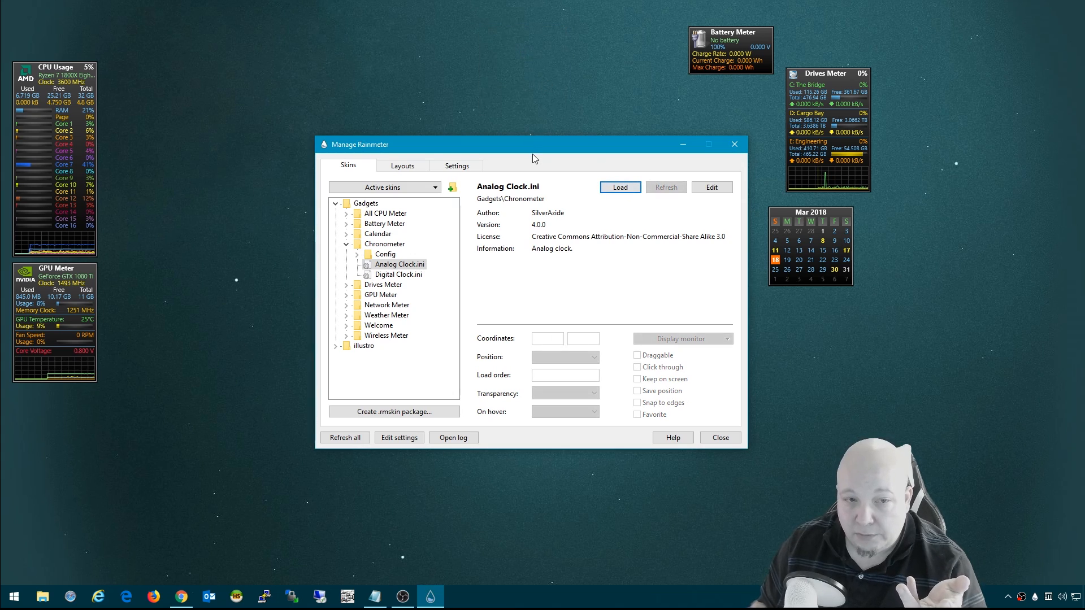
left_click(347, 245)
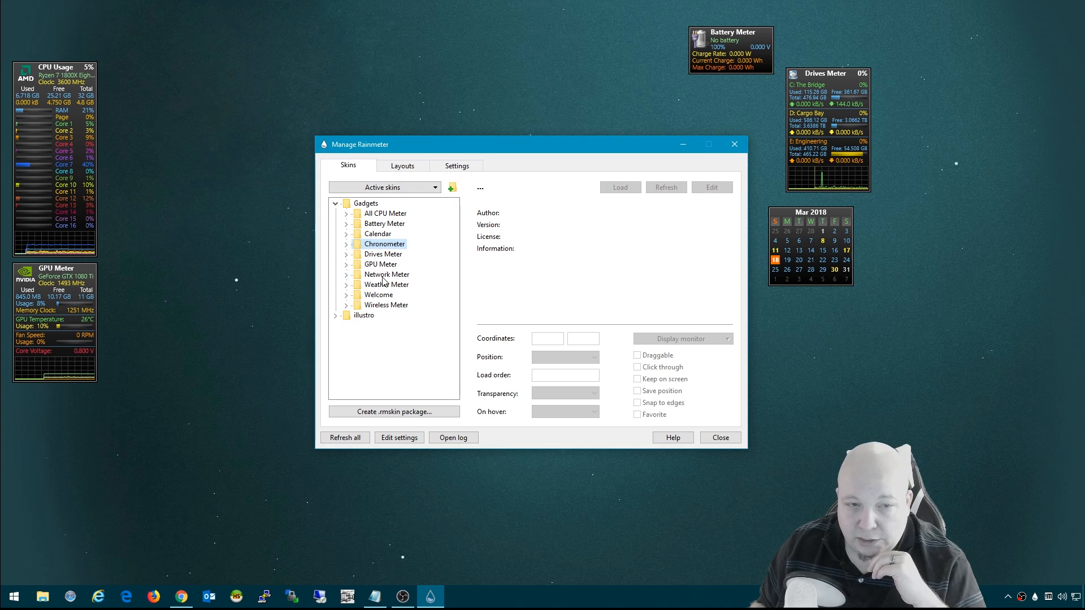
Review the Network Meter.ini skin details, collapse the folder and move the manager lower-left
left_click(347, 275)
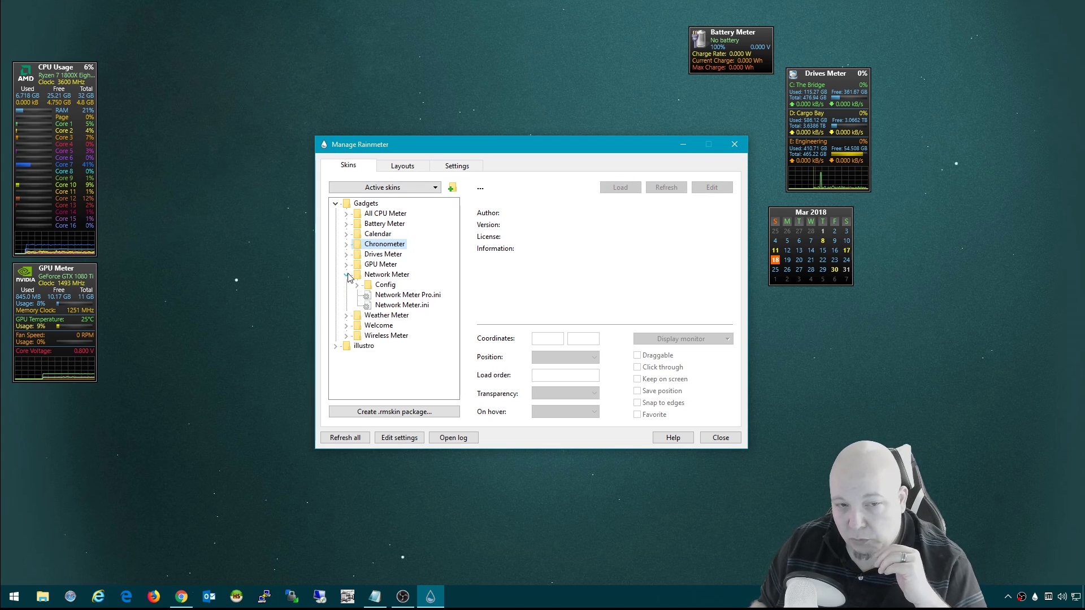
left_click(406, 306)
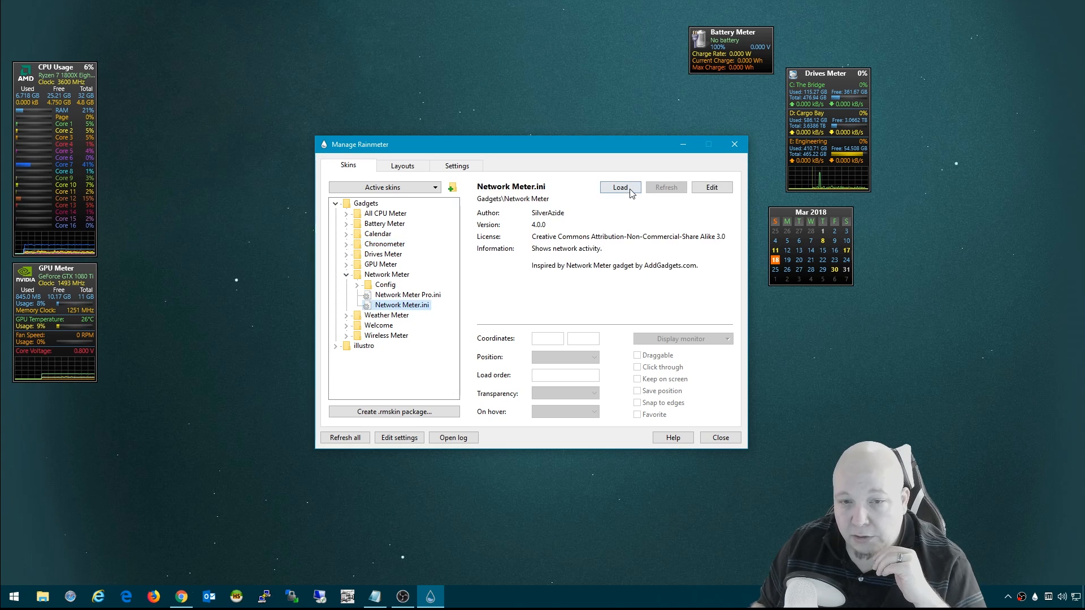
left_click(348, 277)
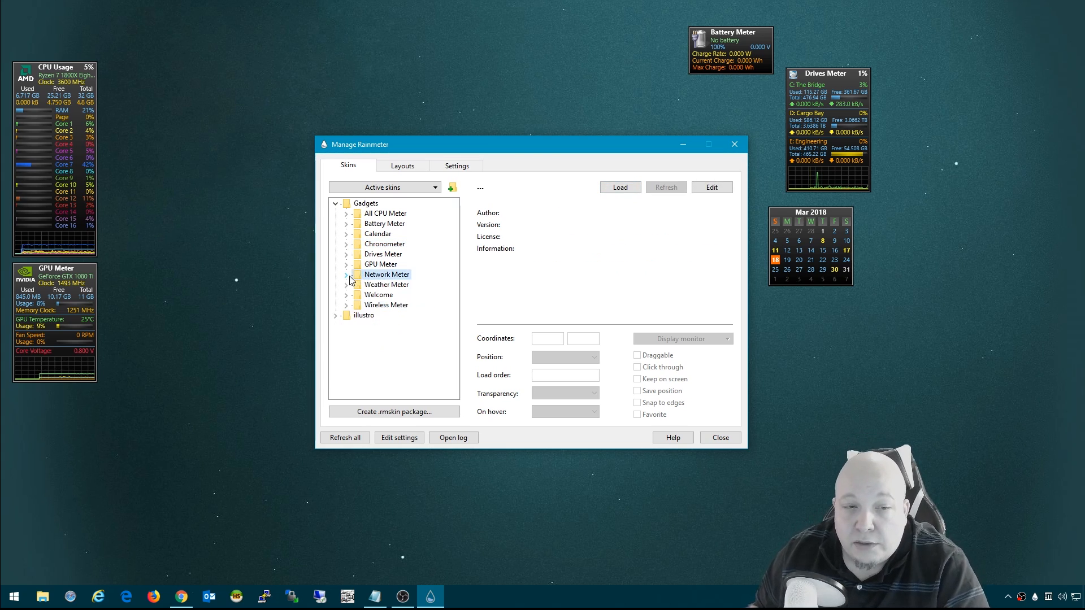
left_click_drag(637, 147, 596, 196)
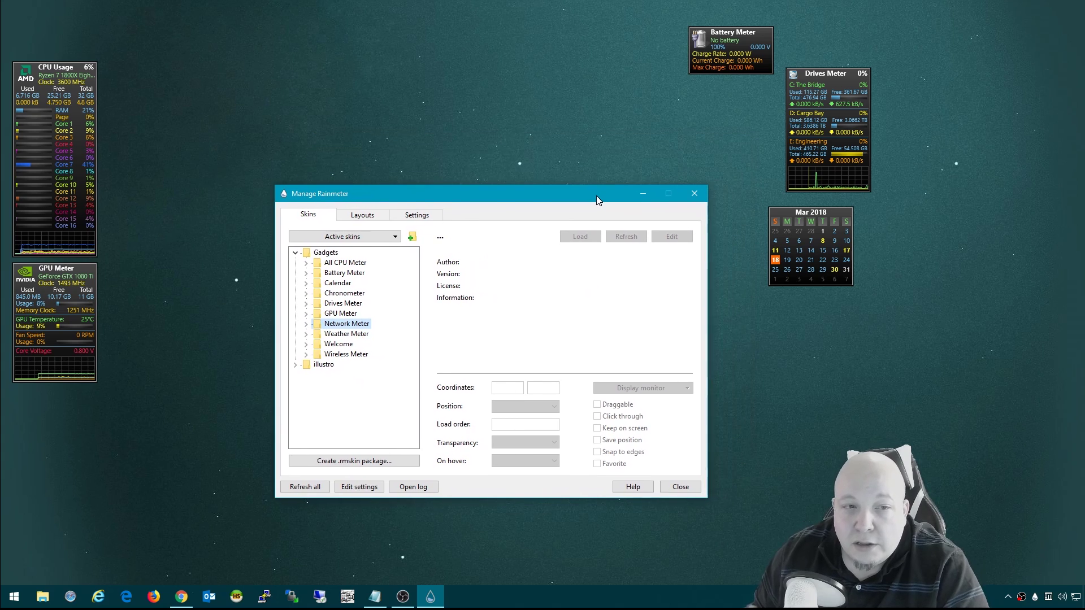
Close the manager and stack CPU, GPU and Drives meters flush along the left edge
left_click(694, 194)
left_click_drag(721, 34, 765, 18)
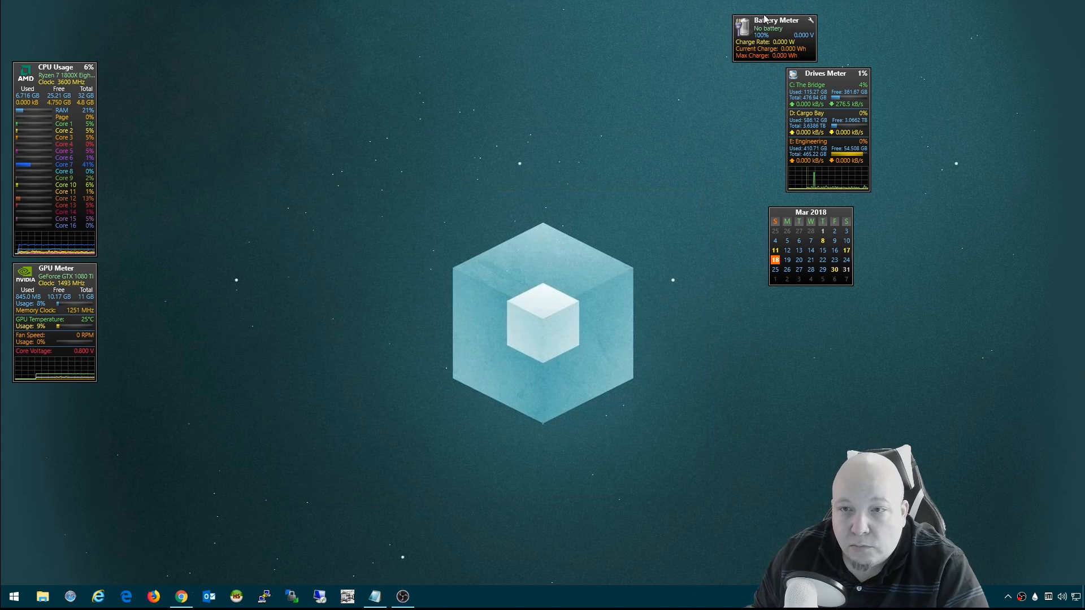
mouse_move(817, 73)
left_mouse_down()
mouse_move(18, 417)
mouse_move(35, 397)
left_mouse_up()
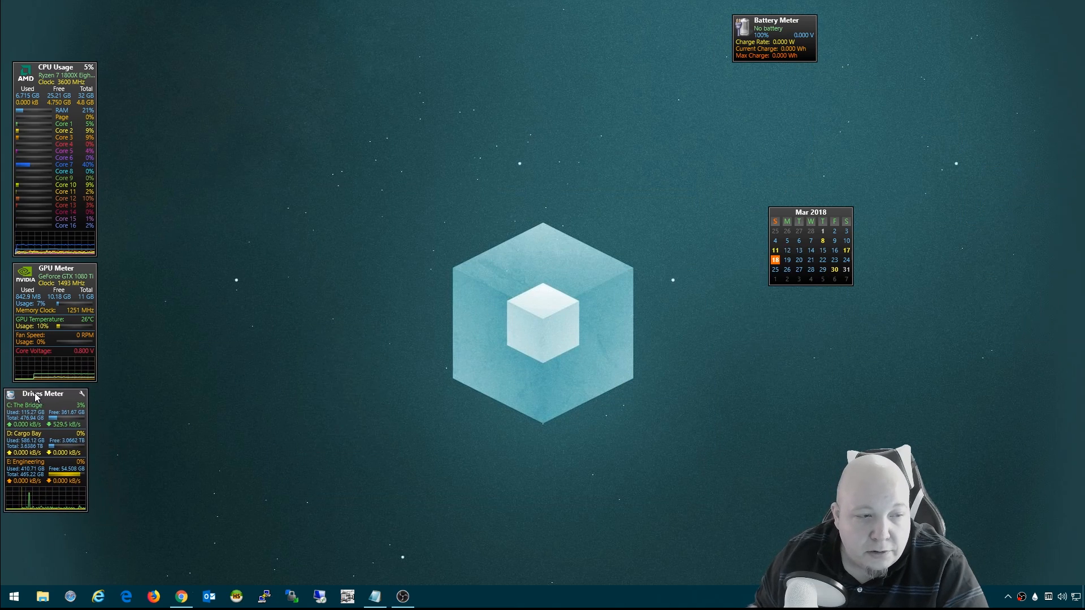
left_click_drag(37, 273, 29, 272)
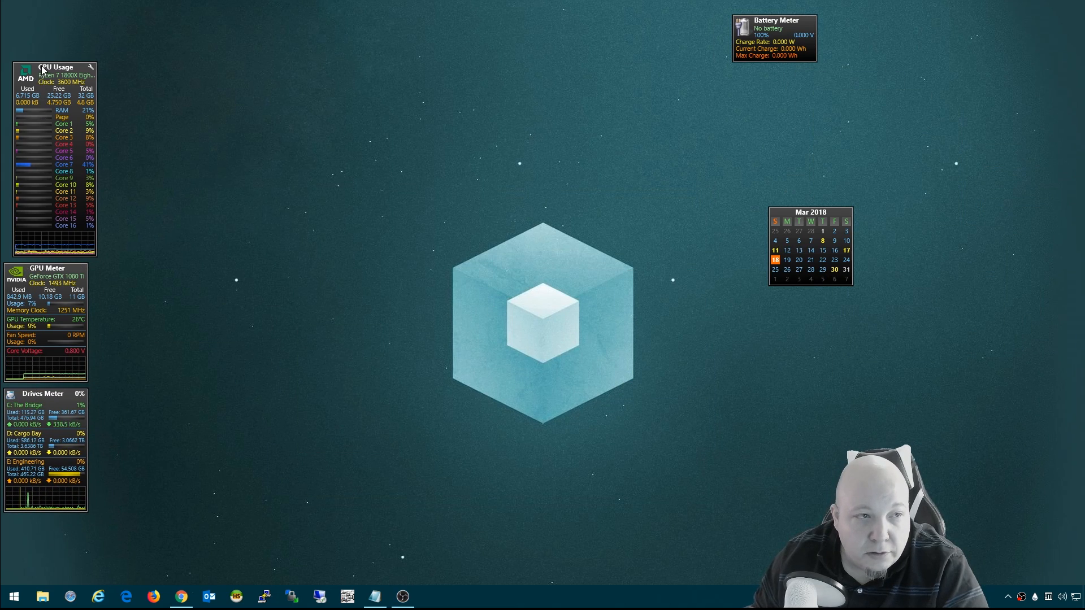
left_click_drag(43, 70, 33, 70)
Move the calendar to the top-right corner and settle the Battery Meter near the top centre
left_click_drag(787, 214, 1028, 88)
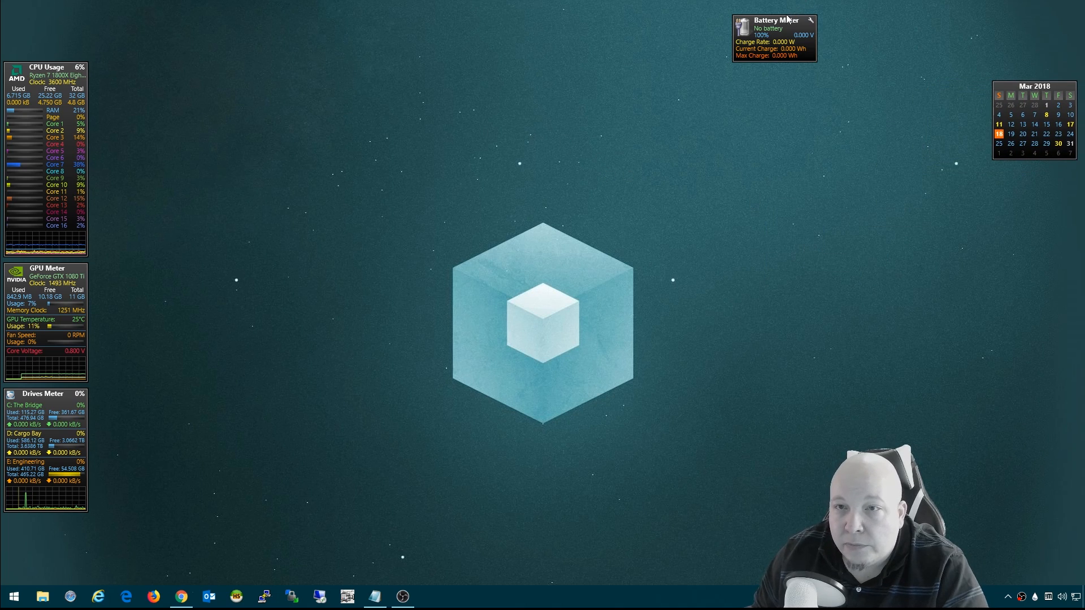
left_click_drag(782, 21, 831, 36)
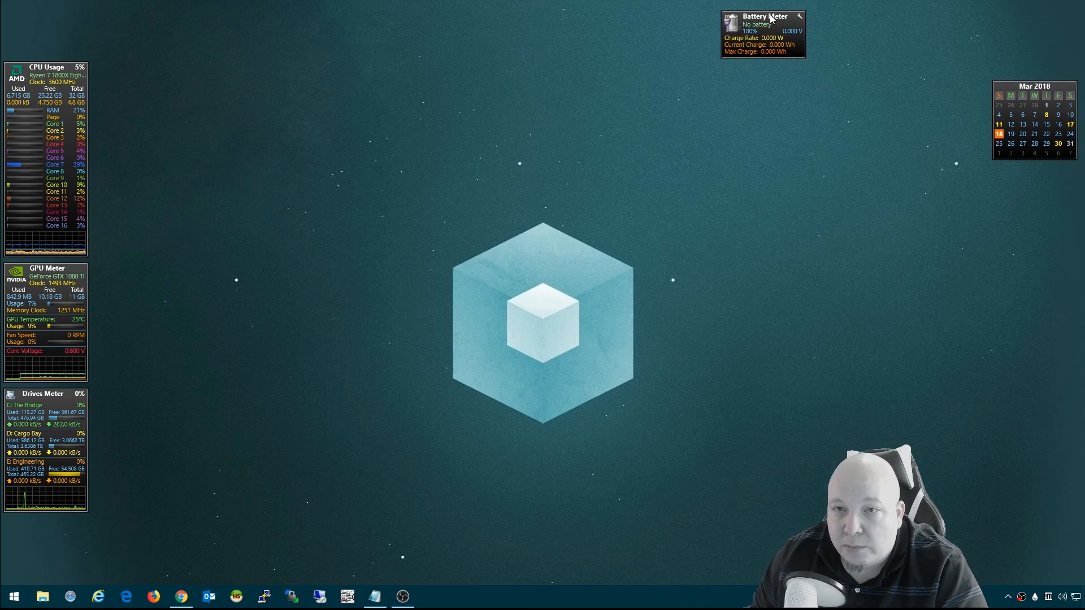
left_click_drag(832, 35, 758, 41)
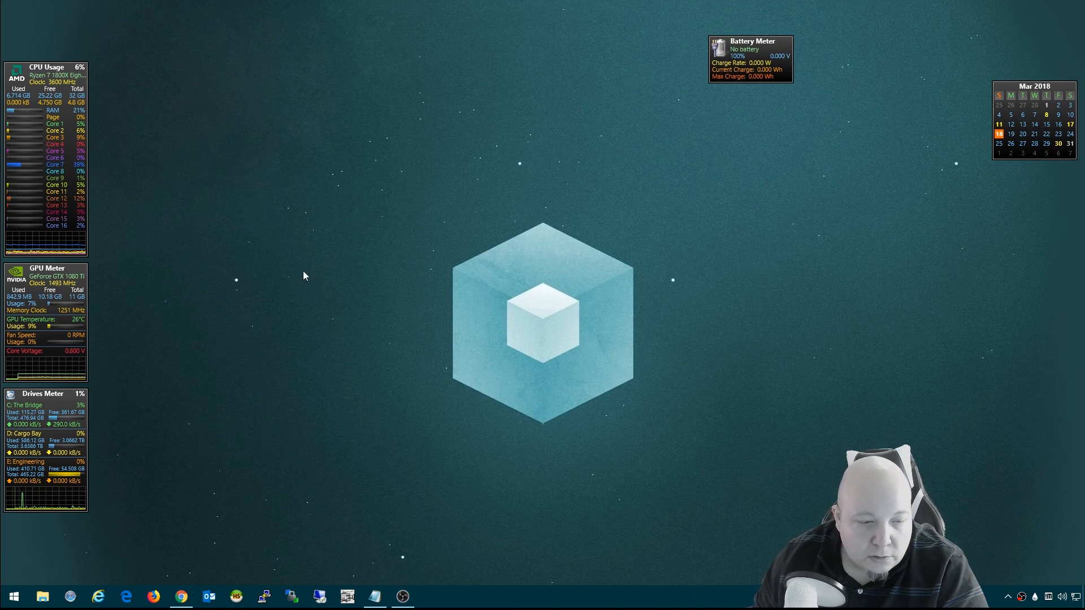
Bring Chrome back and switch to the Speed by minhtrimatrix DeviantArt tab
left_click(182, 598)
left_click_drag(635, 83, 703, 103)
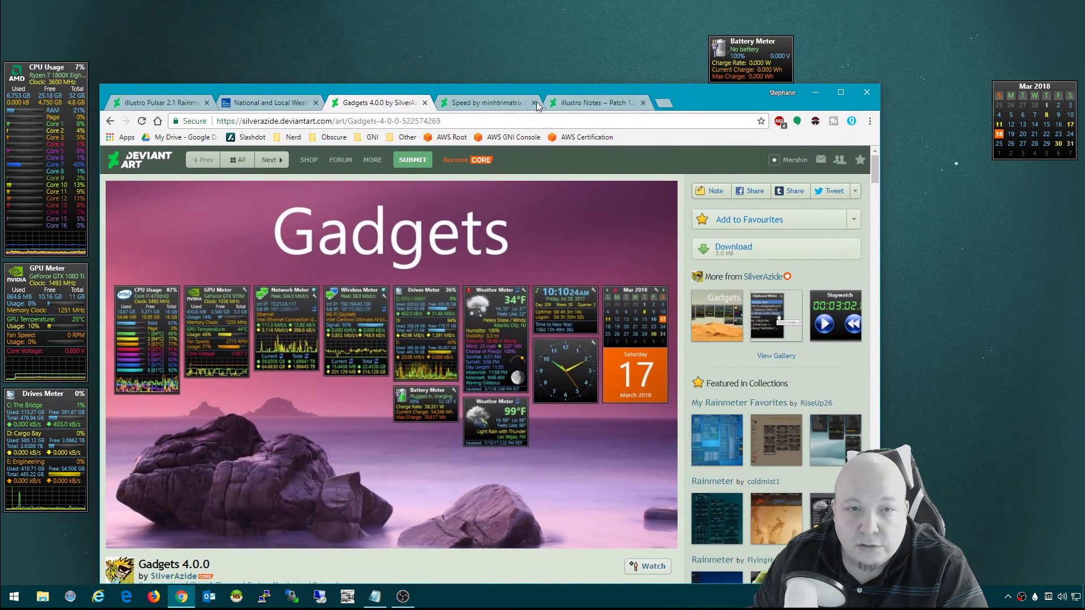
left_click(481, 105)
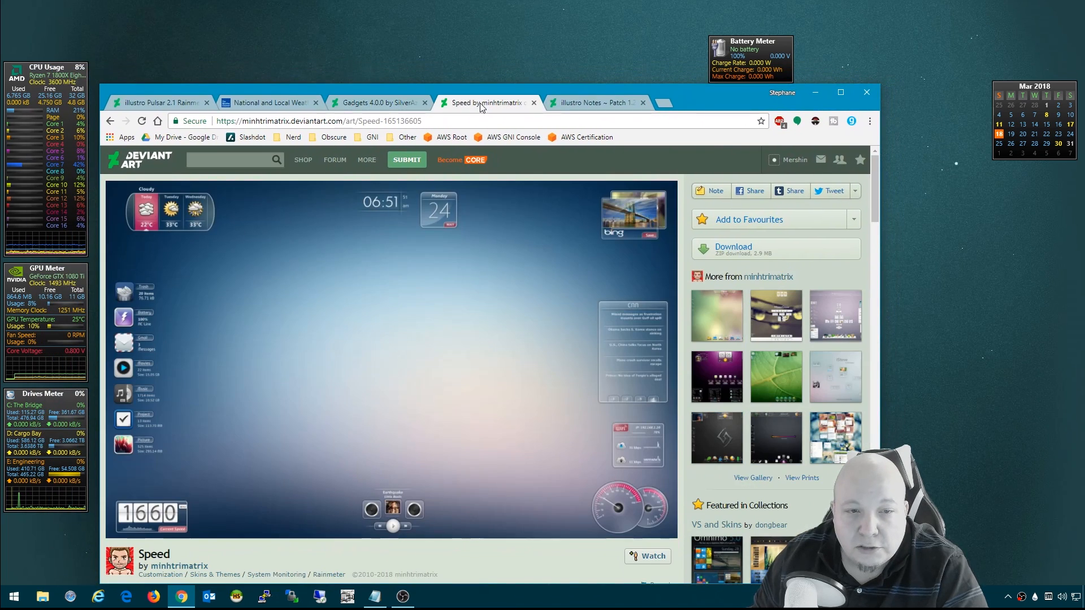
left_click_drag(711, 96, 713, 92)
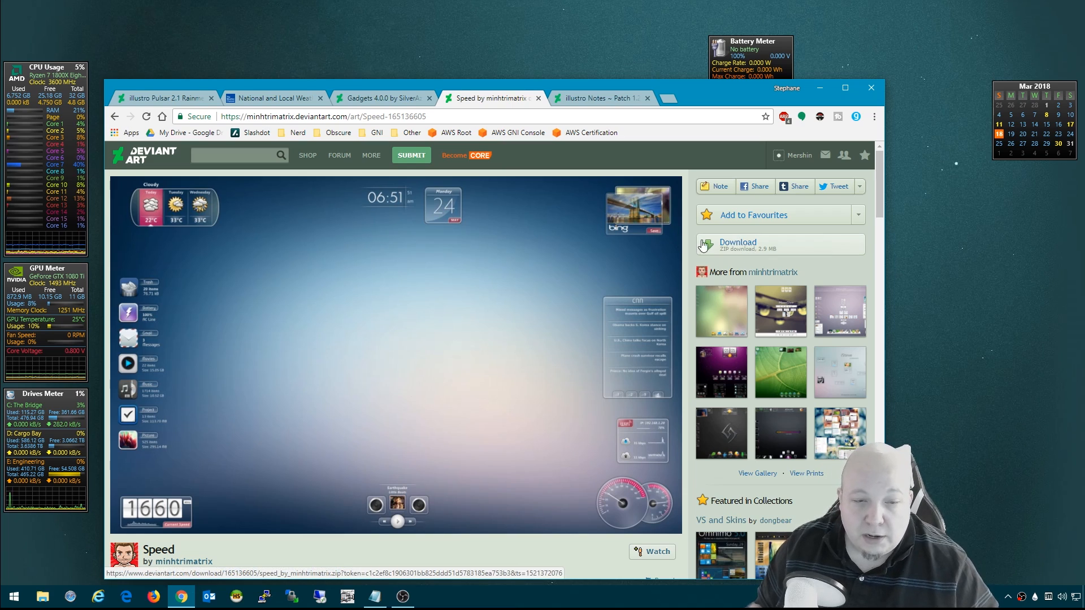
Attempt the Speed skin download, then return from the 404 page to the Speed page
left_click(754, 247)
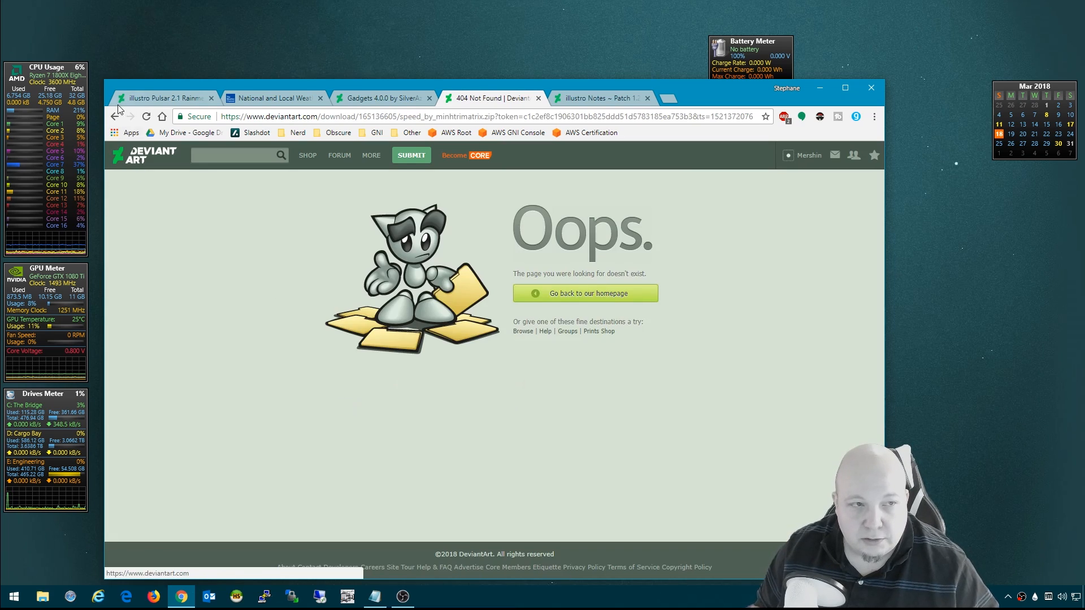
left_click(115, 117)
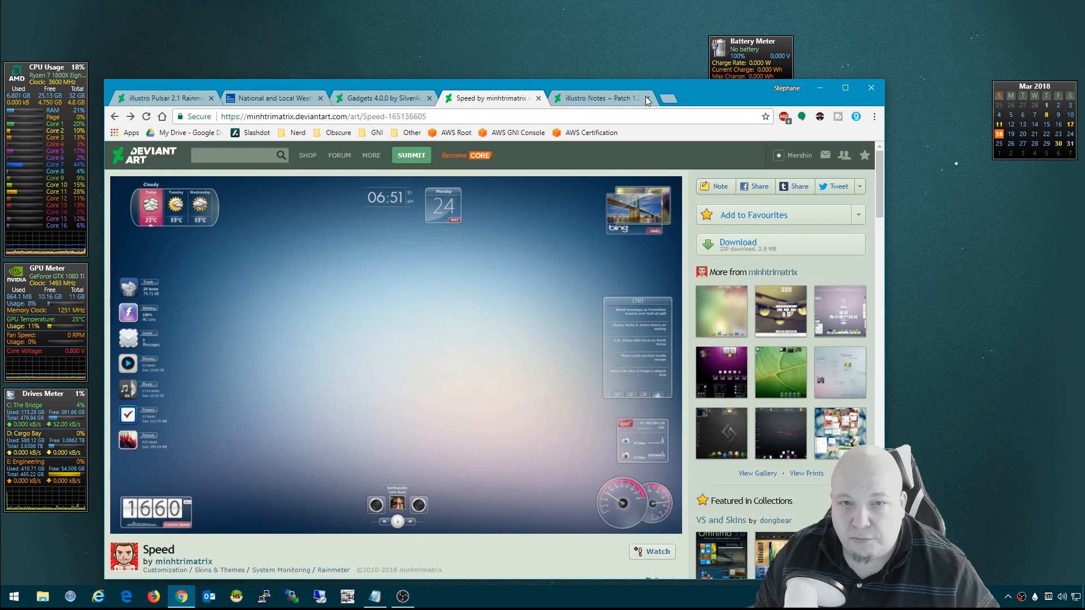
left_click_drag(702, 89, 692, 91)
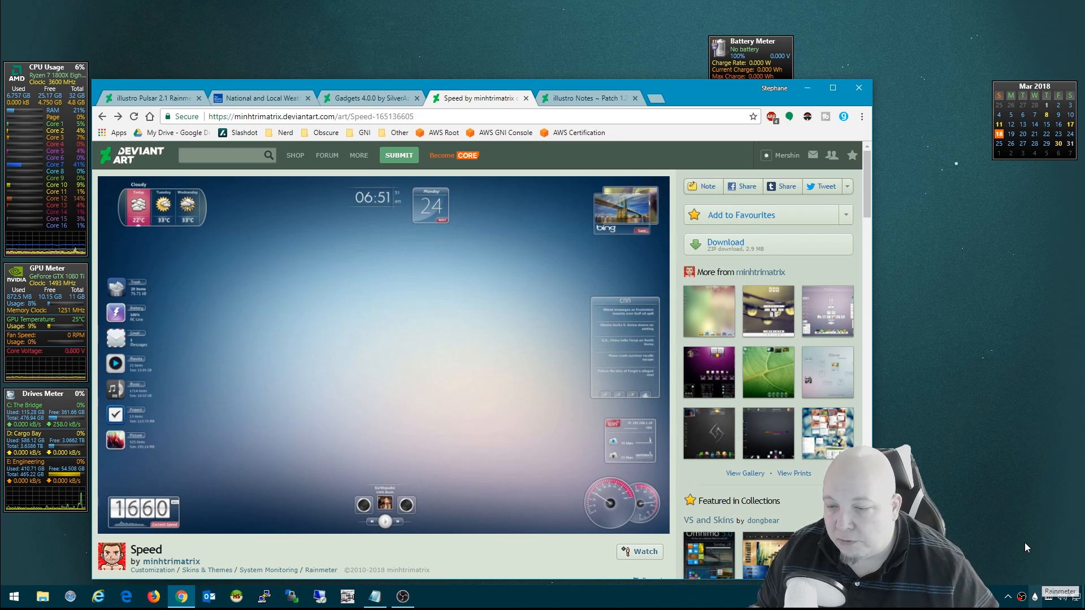
Open Rainmeter's Skins folder in File Explorer from the tray menu
right_click(1035, 597)
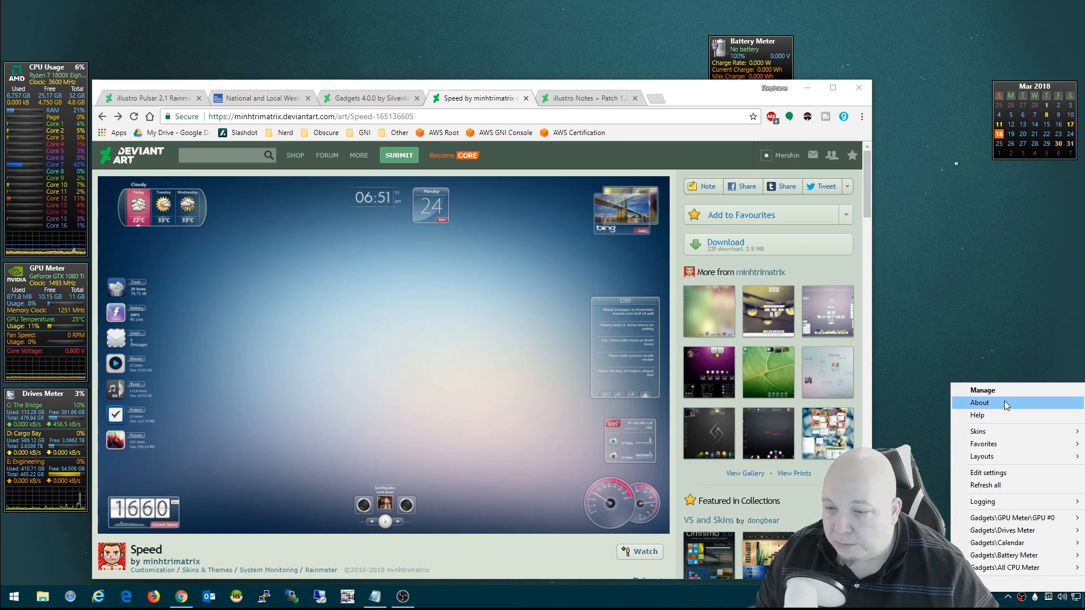
mouse_move(984, 431)
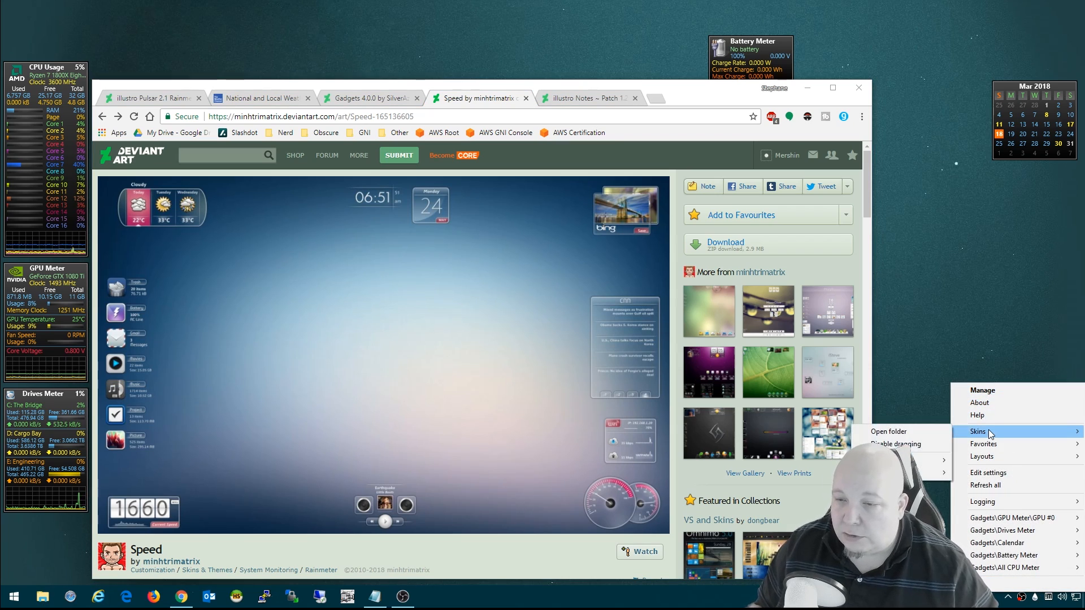
left_click(937, 432)
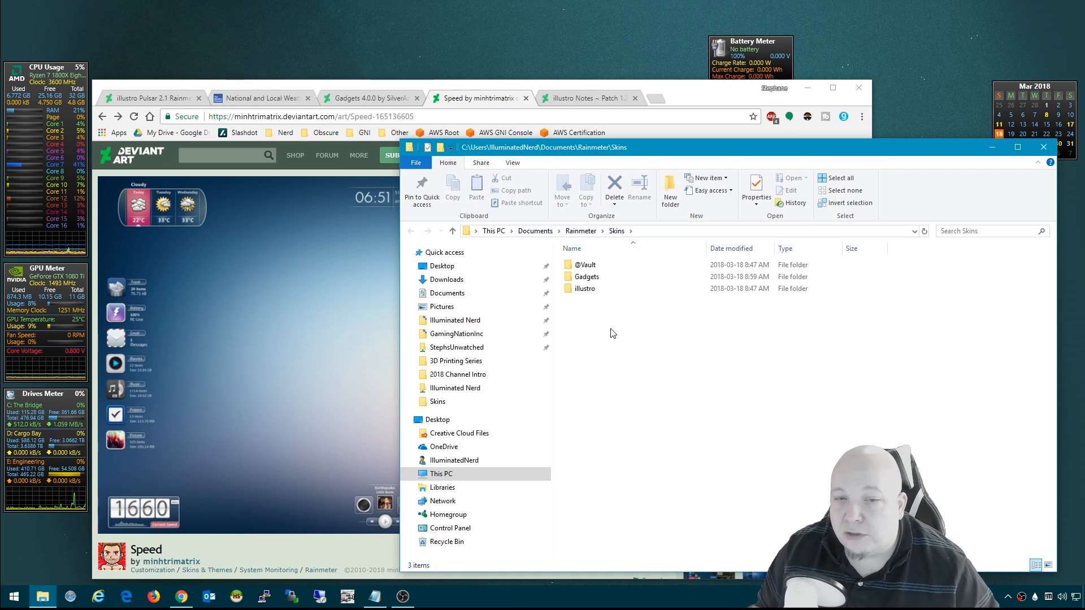
left_click_drag(612, 332, 593, 258)
Browse into Gadgets > All CPU Meter, then return to the Skins folder
double_click(609, 278)
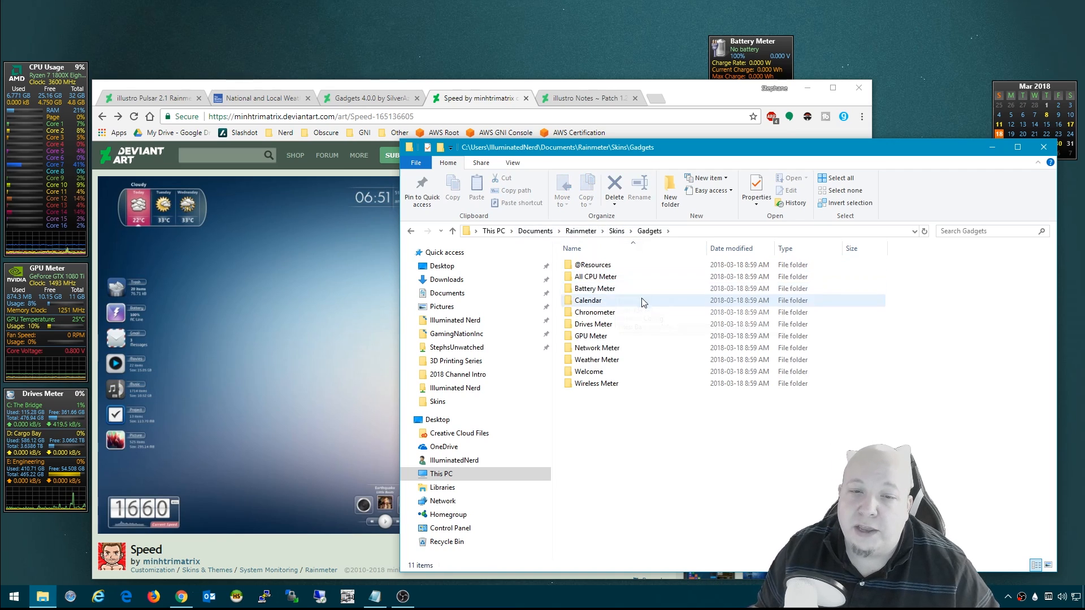
double_click(603, 277)
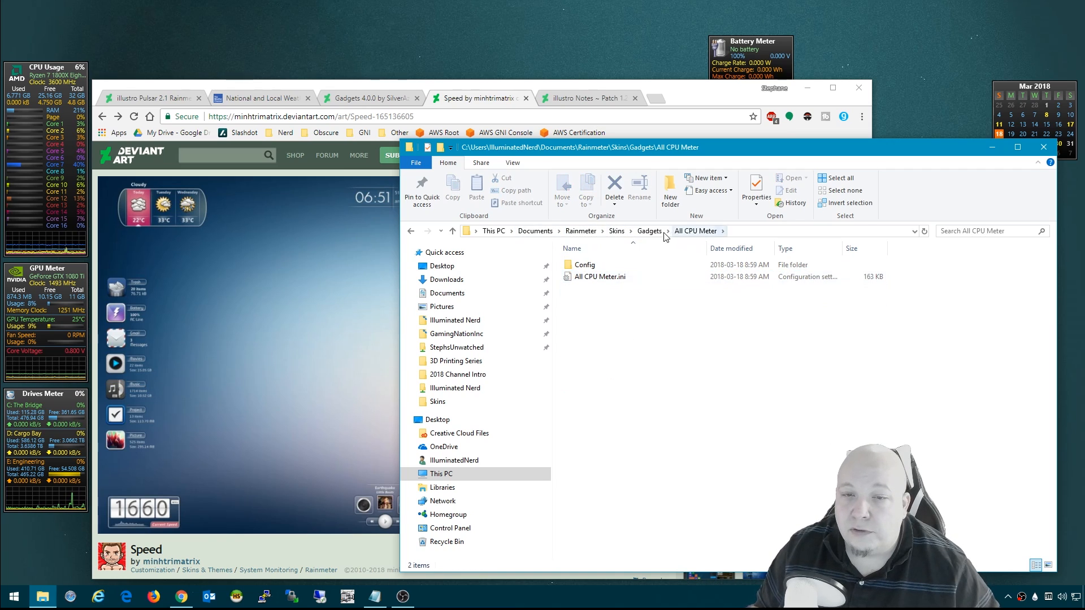
left_click(616, 231)
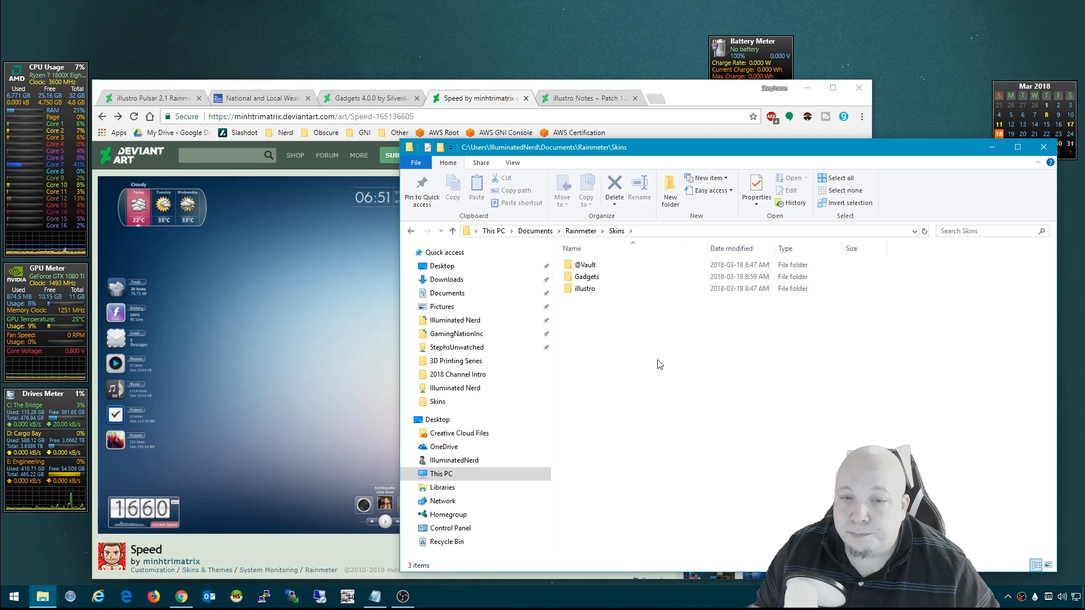
Open a second Explorer window on the downloaded skins and look inside the Speed folder
right_click(47, 597)
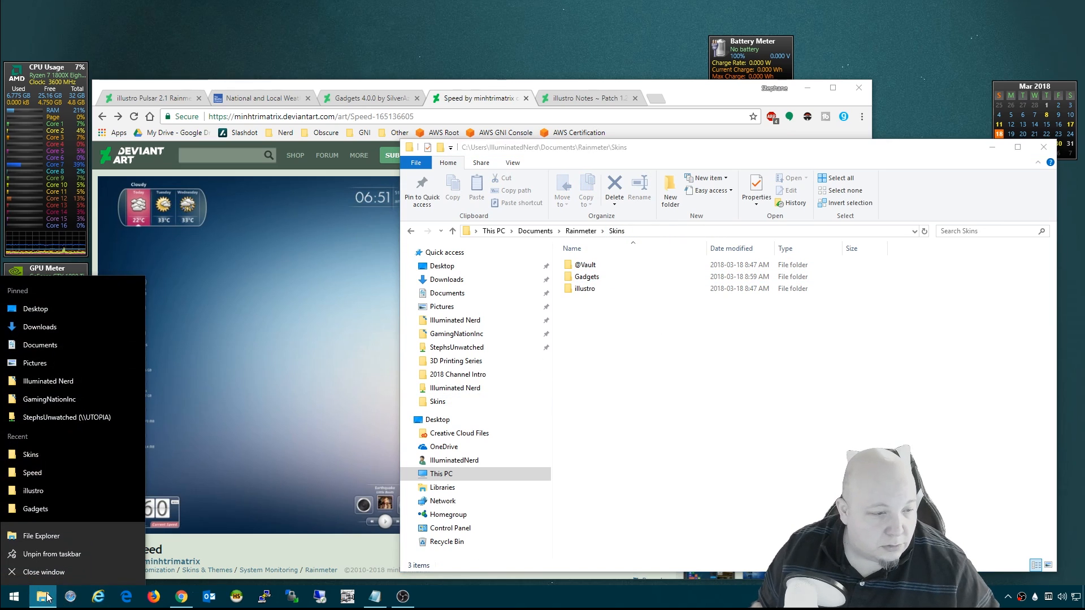
left_click(50, 535)
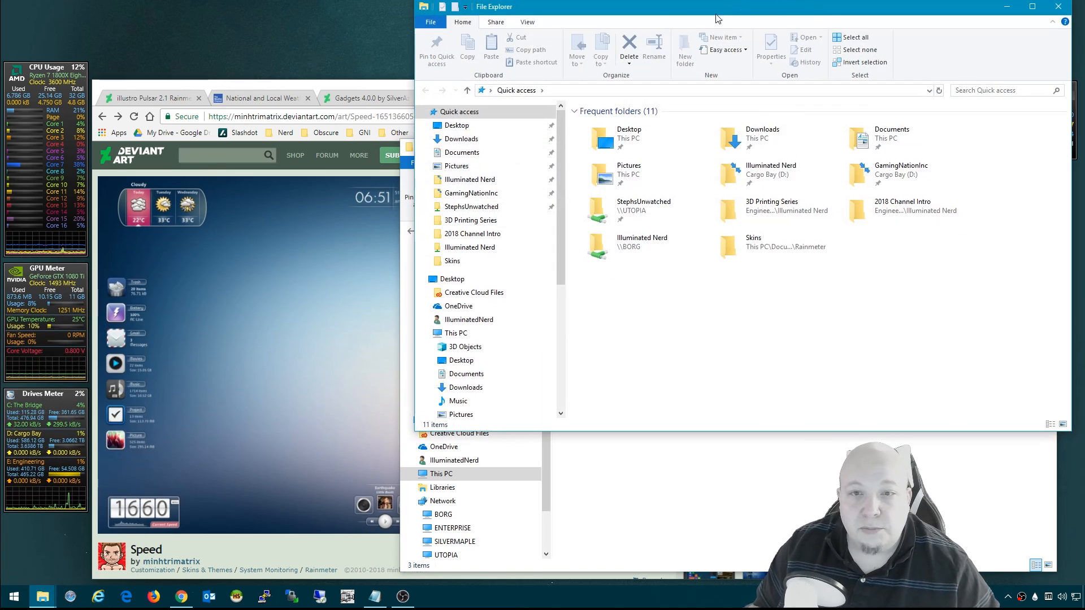
left_click_drag(716, 19, 1084, 170)
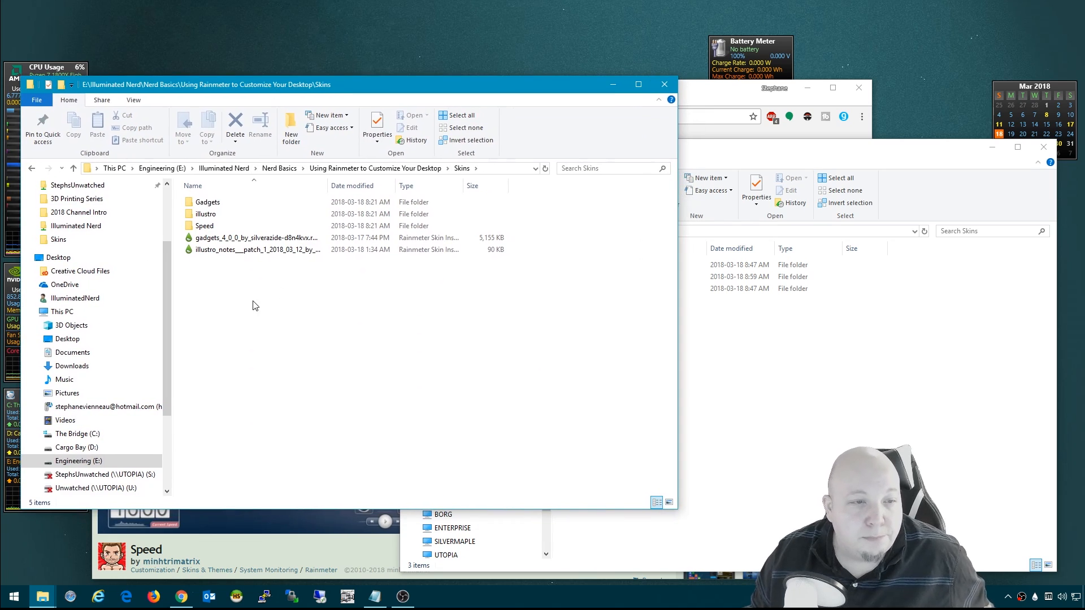
left_click(226, 226)
double_click(225, 227)
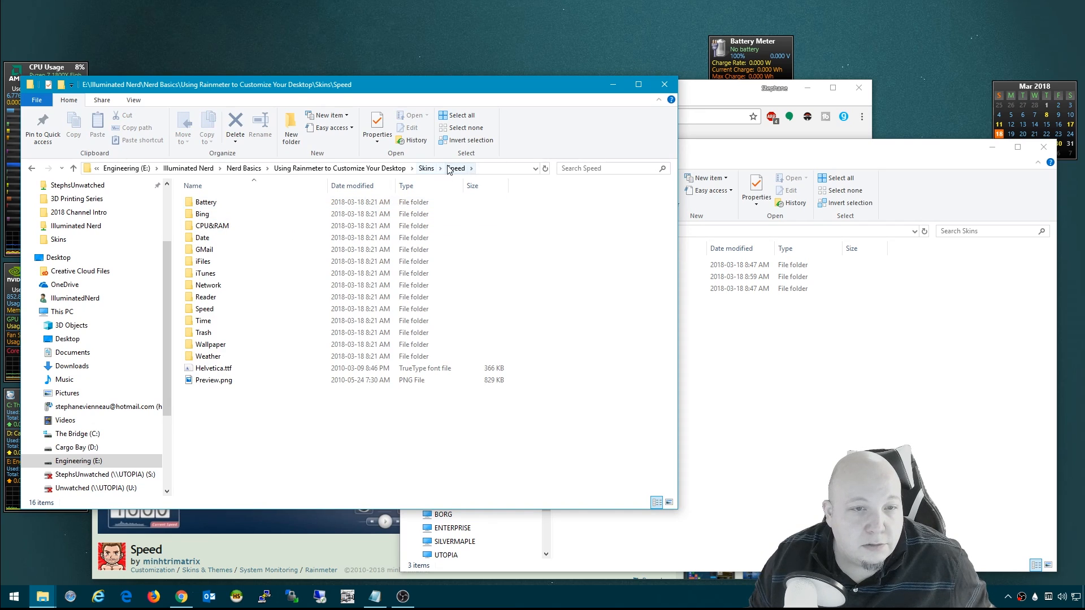
left_click(426, 168)
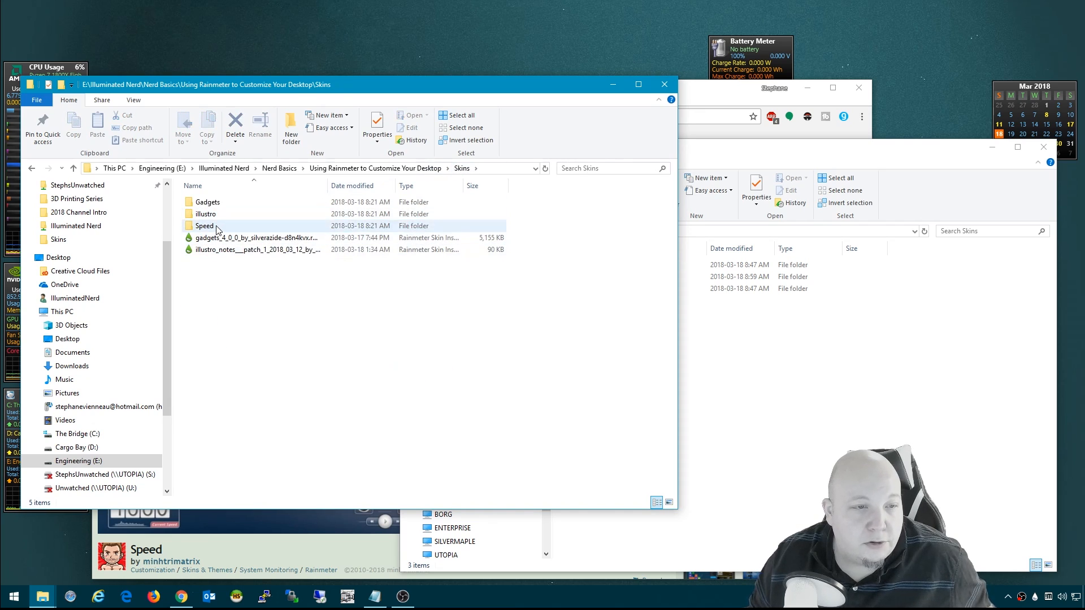
left_click(715, 384)
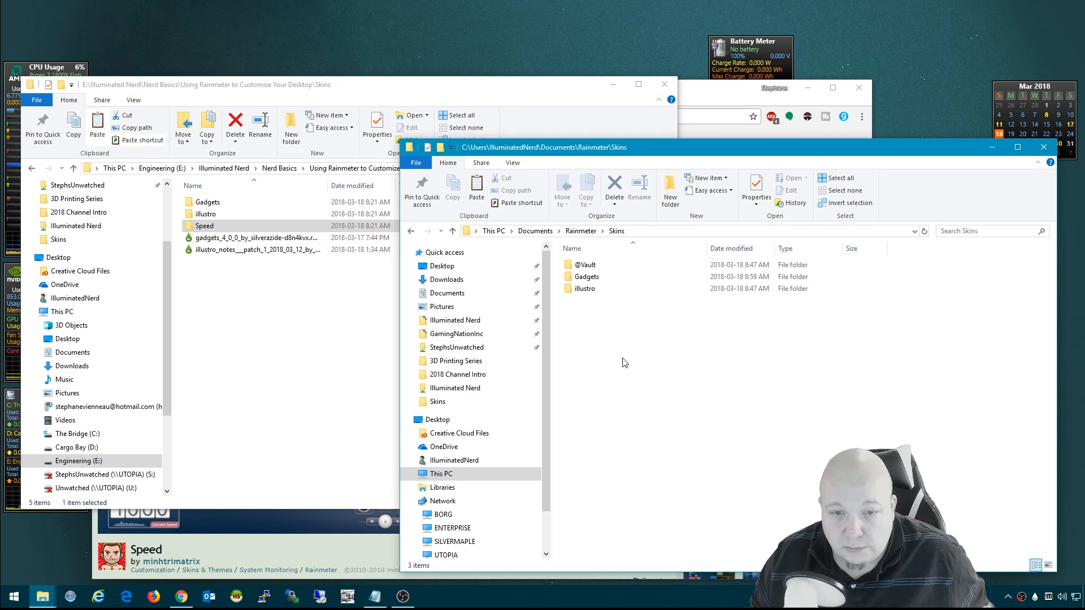
key("ctrl+v")
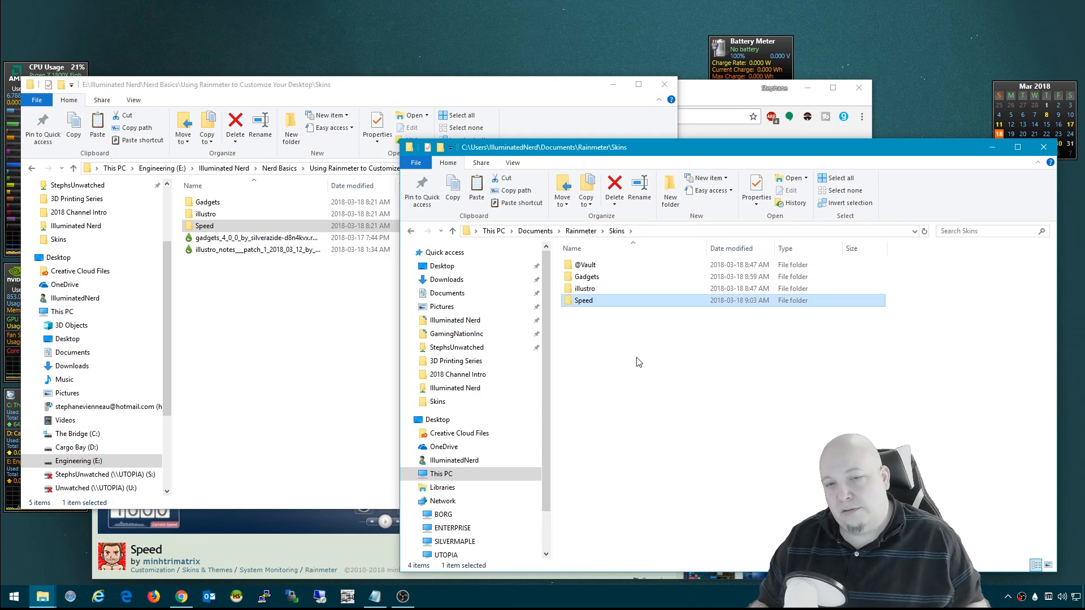
left_click(644, 359)
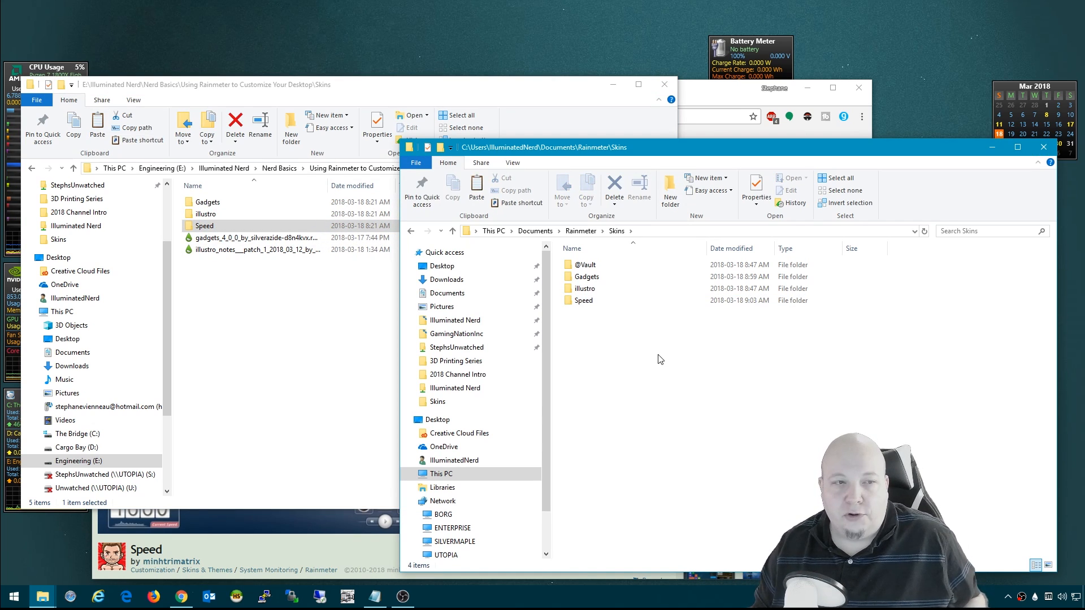
Close the E: drive Explorer window, minimize Chrome and reposition the Skins window
left_click(532, 99)
left_click(613, 85)
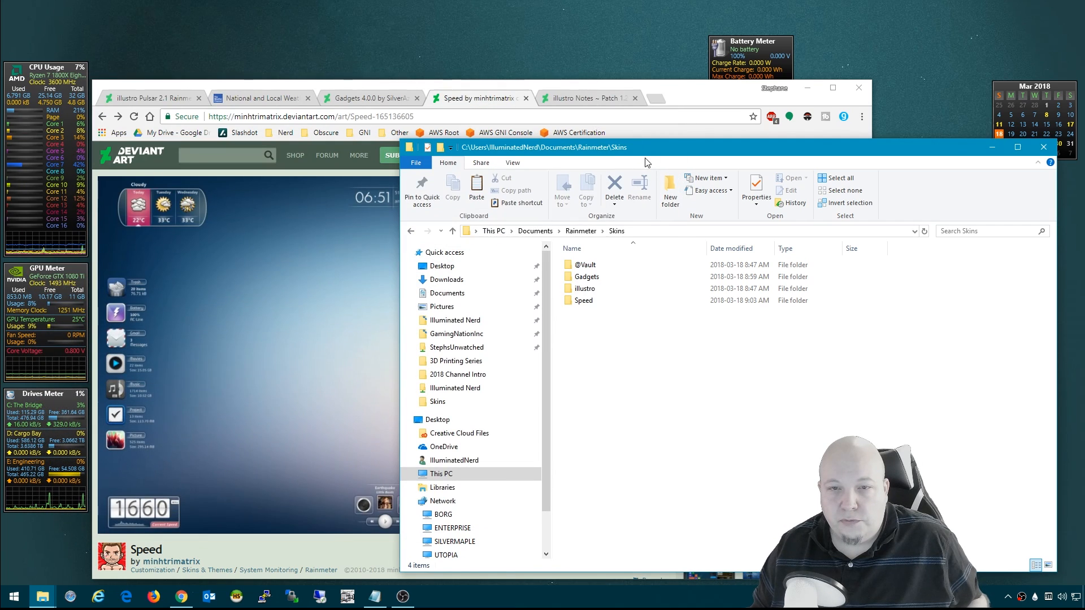
left_click_drag(643, 158, 610, 149)
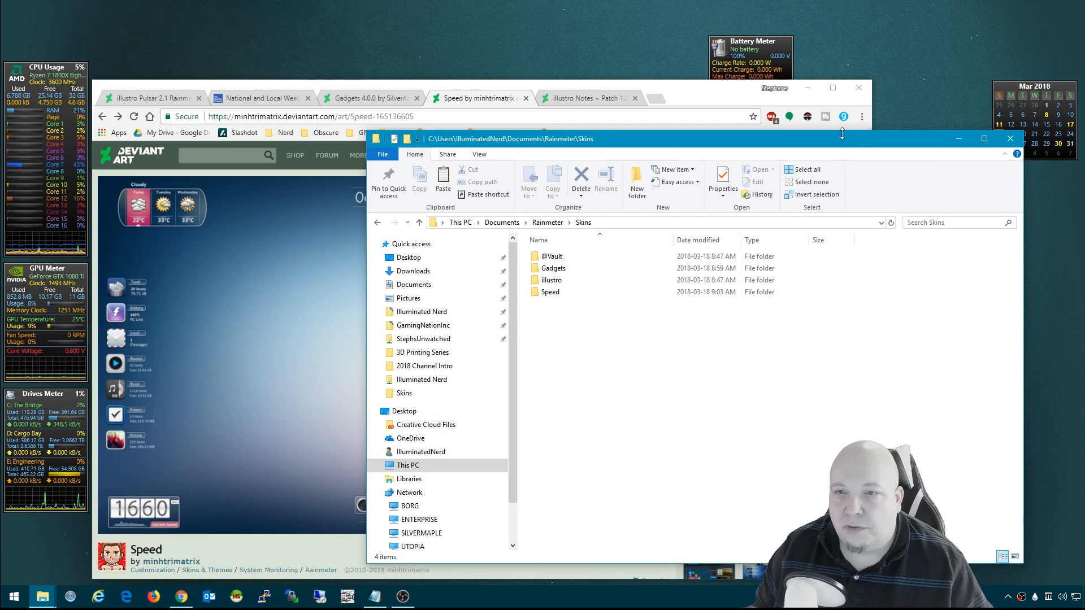
left_click(808, 88)
left_click_drag(785, 139, 700, 120)
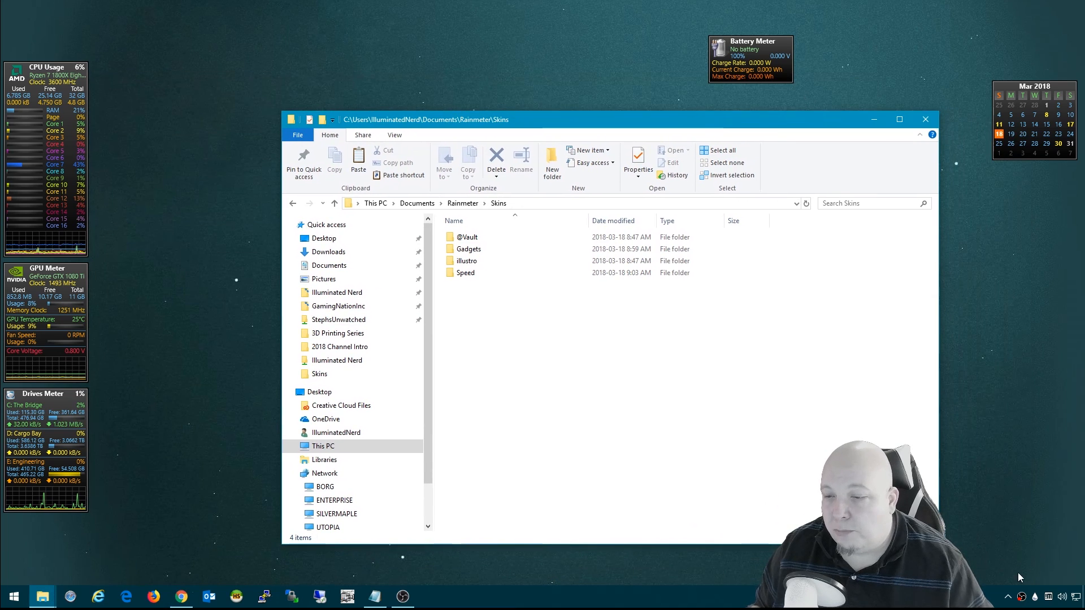
Open Manage Rainmeter, Refresh all, and expand the newly listed Speed suite
right_click(1021, 597)
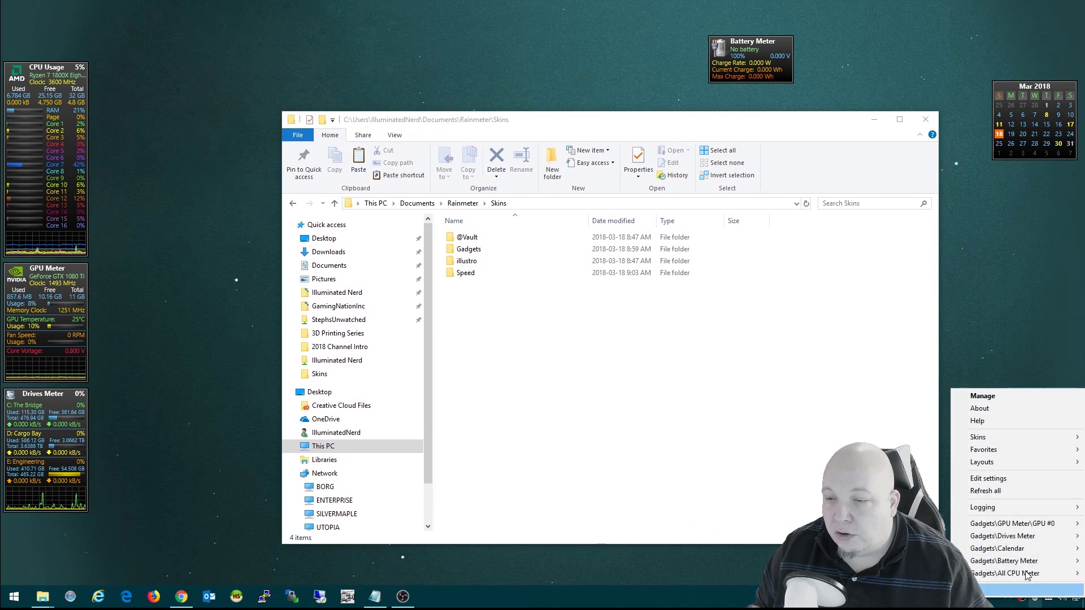
left_click(983, 396)
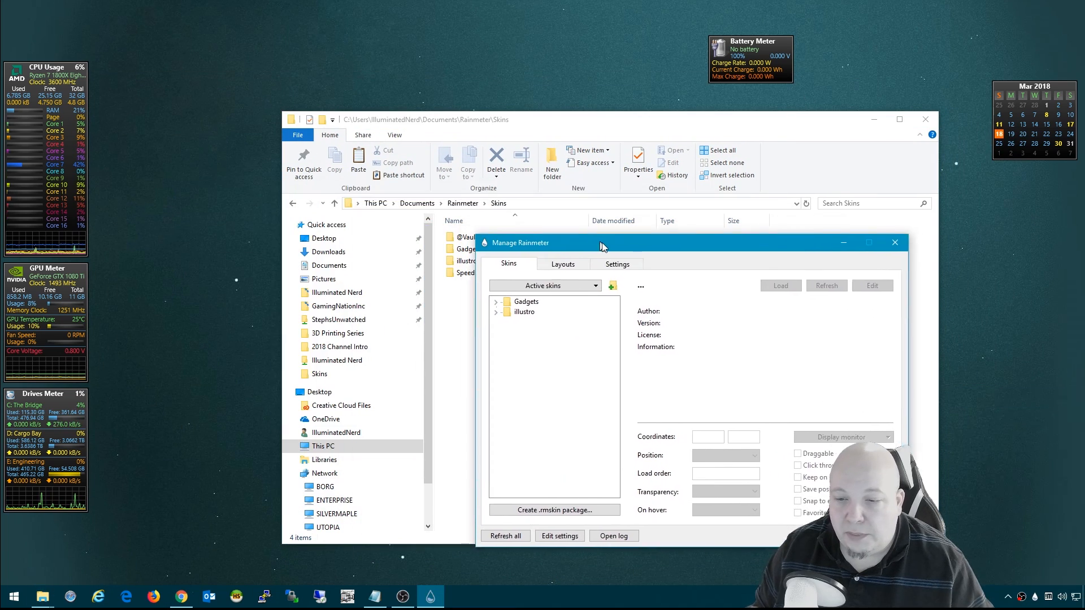
left_click_drag(400, 192, 649, 258)
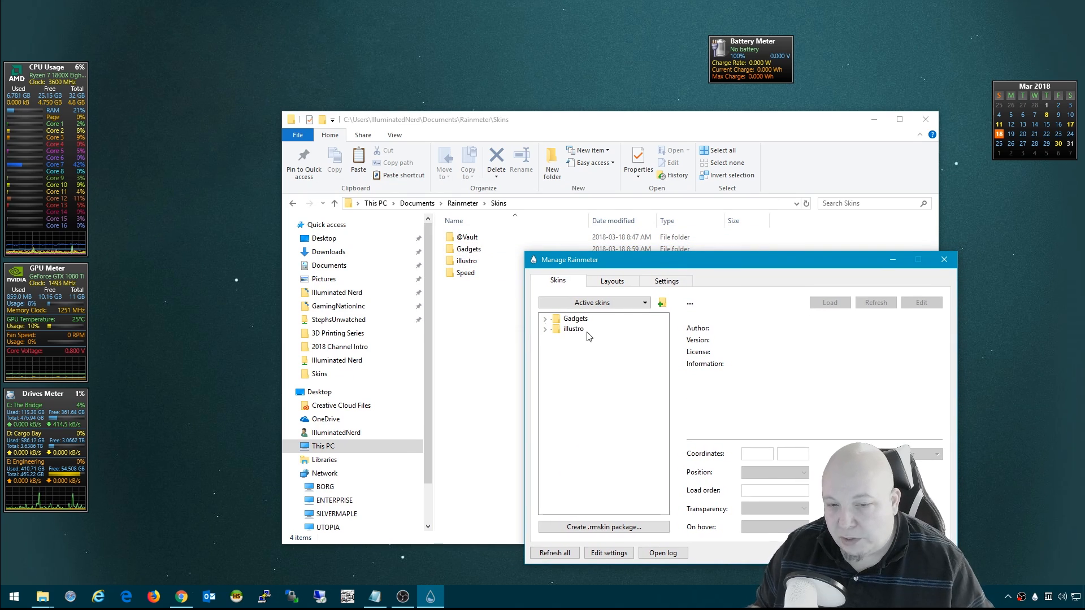
left_click(565, 554)
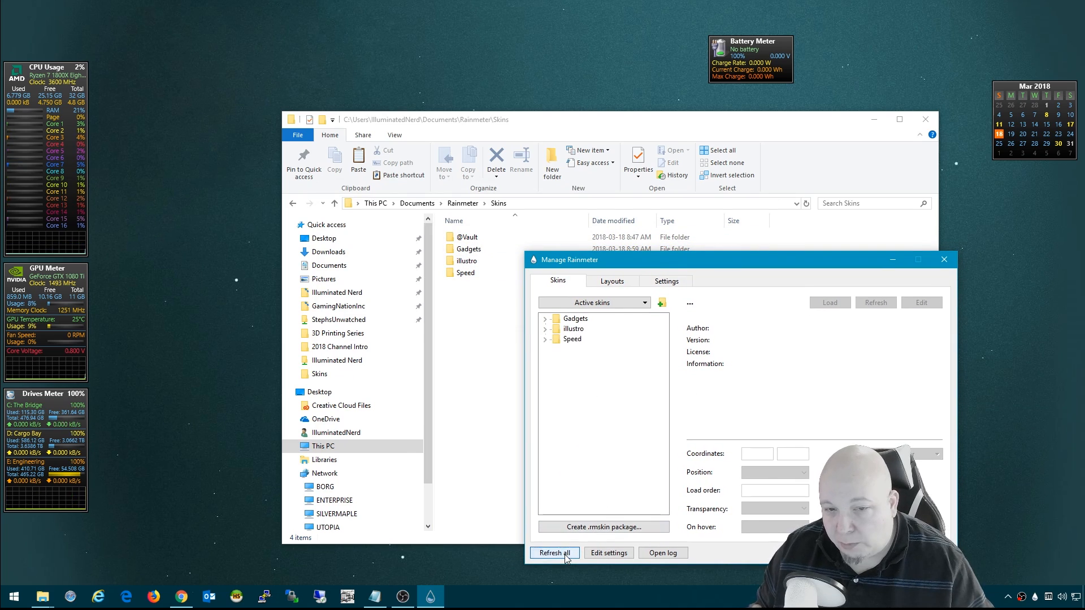
left_click(545, 340)
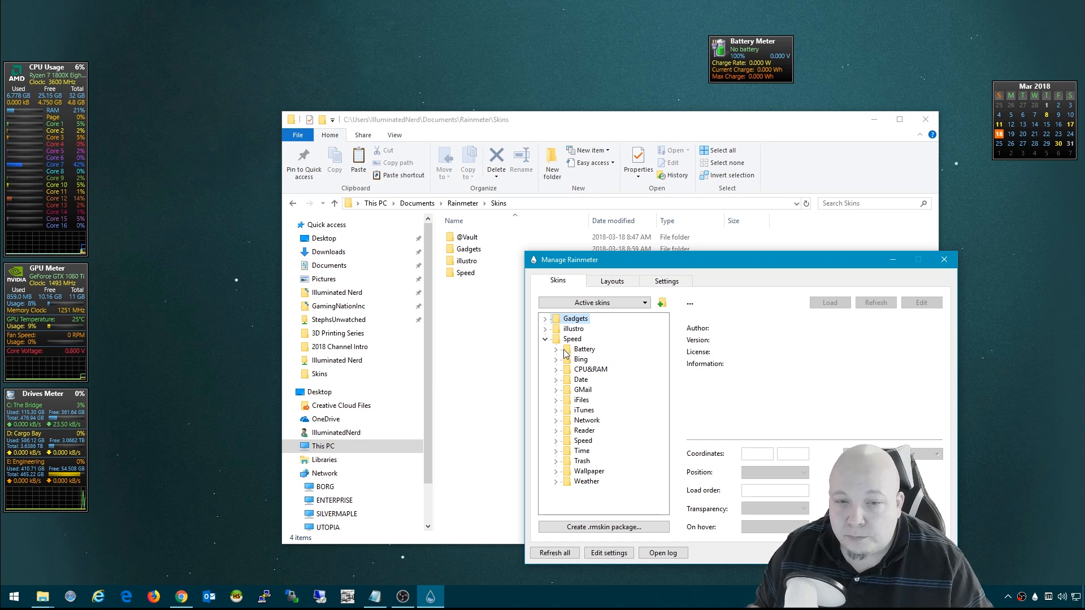
Load Speed's Date.ini skin and move it to the top-right edge
left_click(556, 380)
left_click(595, 390)
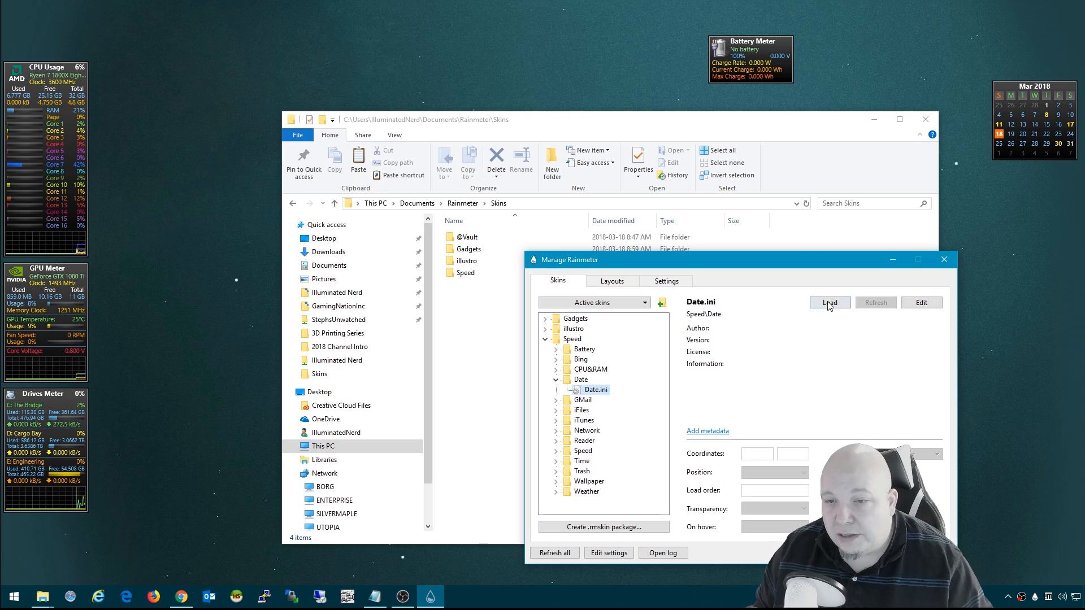
left_click(830, 302)
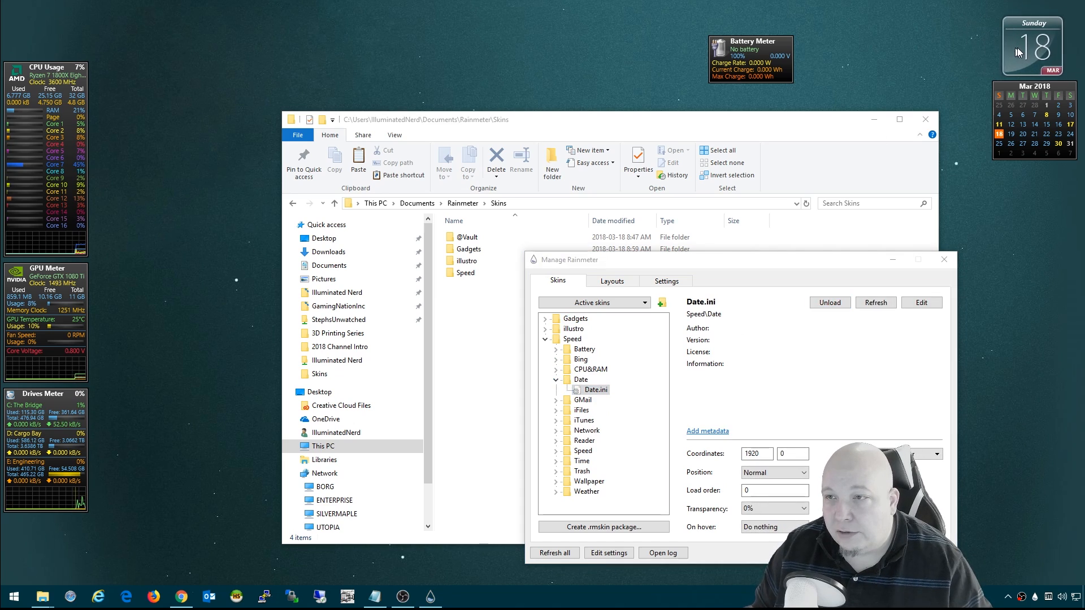
mouse_move(987, 47)
left_mouse_down()
mouse_move(1032, 54)
mouse_move(1023, 61)
left_mouse_up()
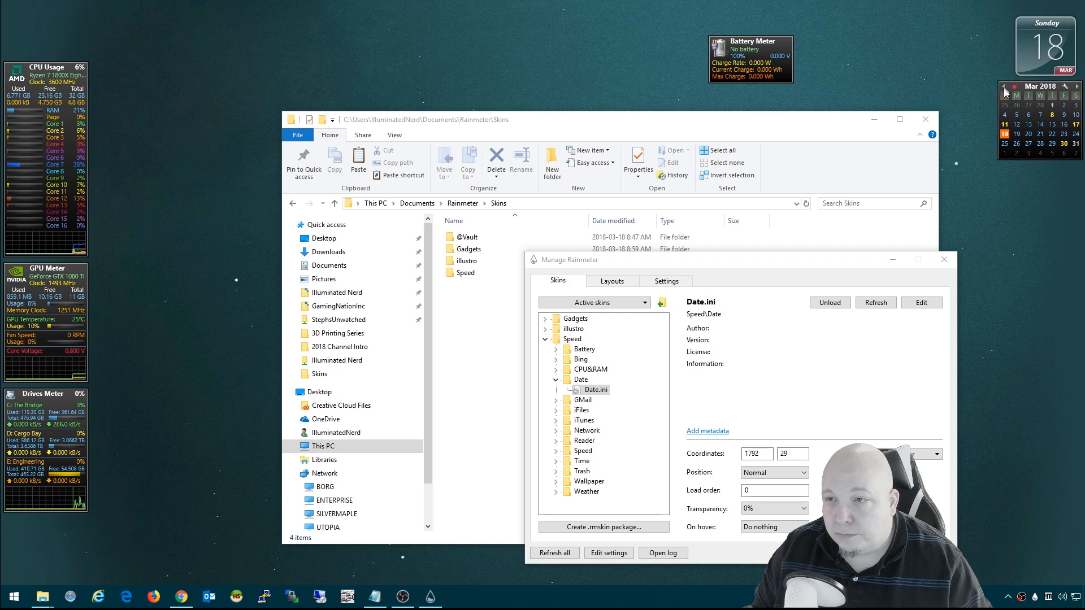
left_click(556, 381)
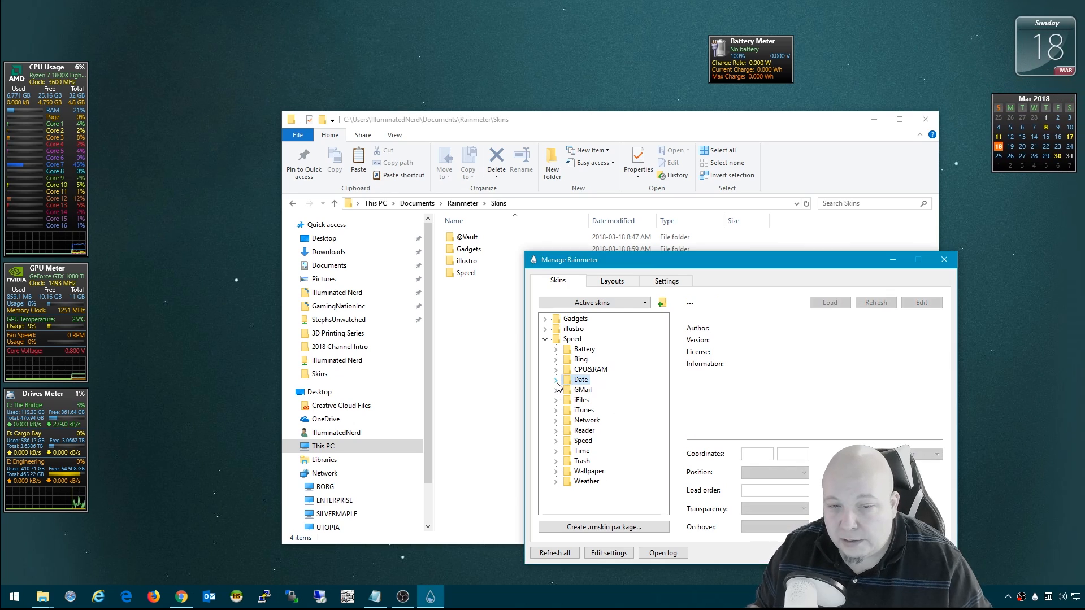
Load Speed's Time.ini clock top-right and arrange the date and month calendar around it
left_click(556, 451)
left_click(593, 461)
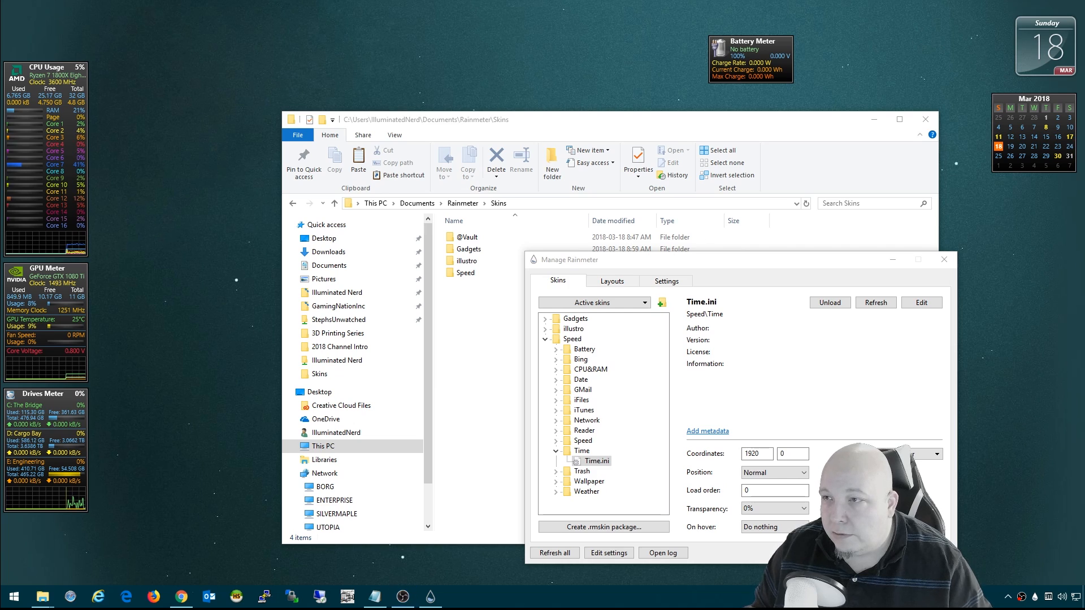
left_click_drag(1084, 27, 950, 27)
left_click_drag(1034, 24, 1036, 10)
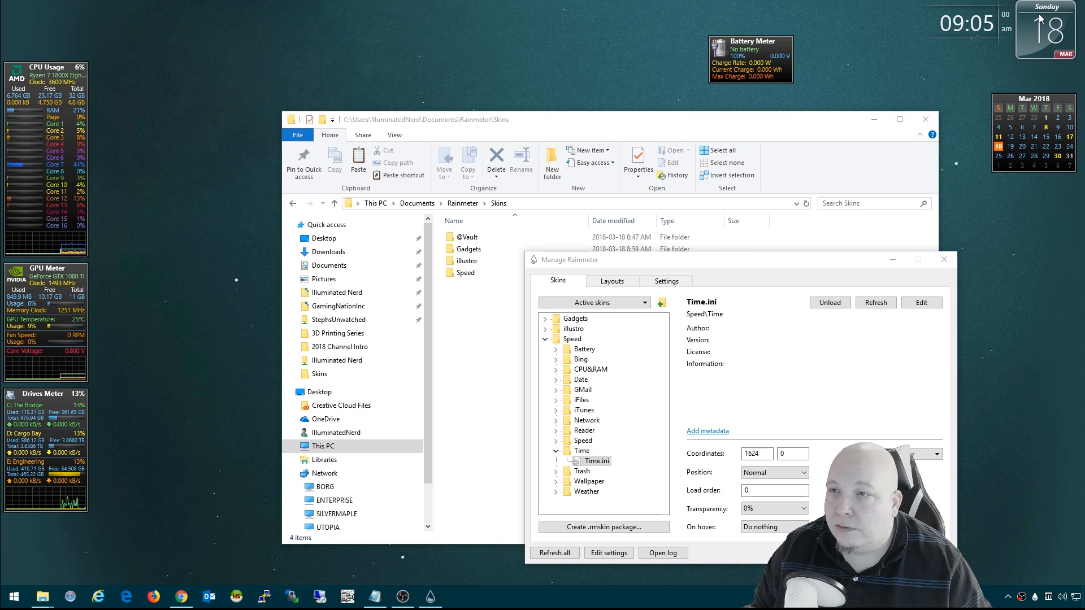
left_click_drag(1040, 18, 1036, 18)
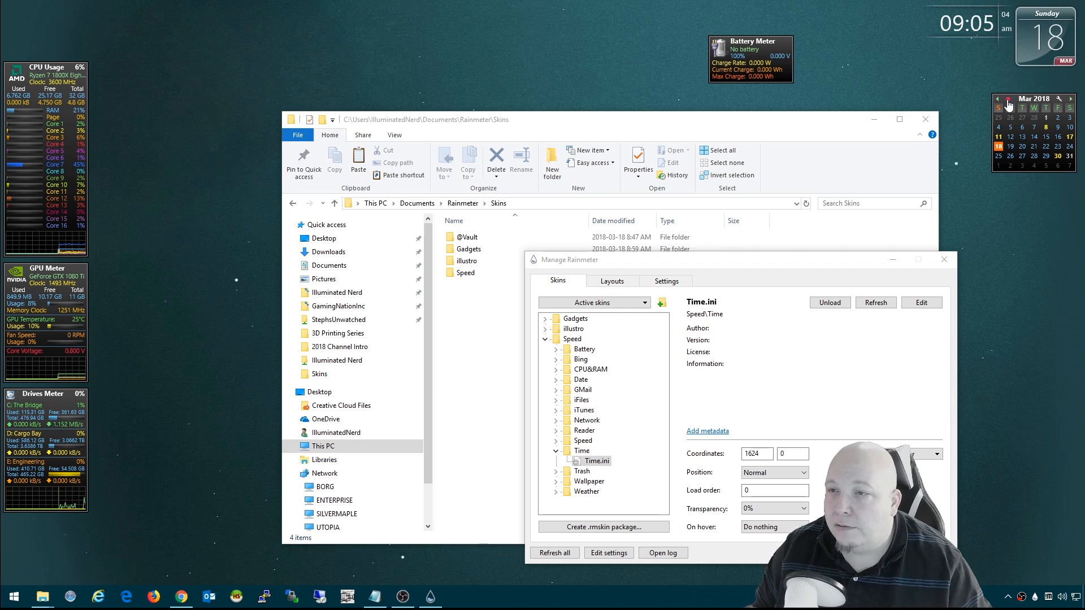
left_click_drag(1018, 99, 1012, 90)
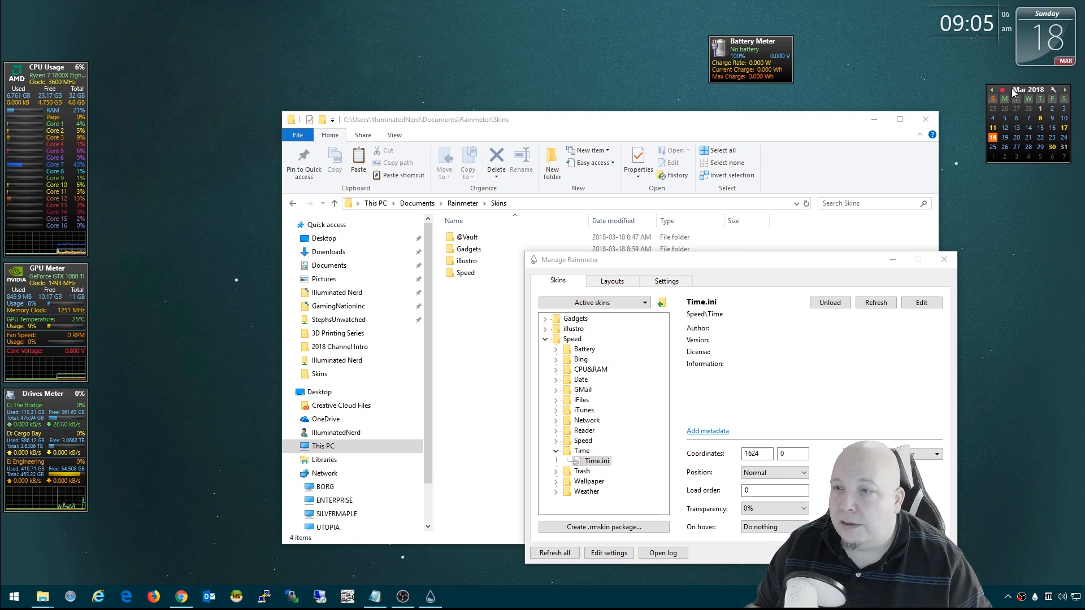
Load Speed's Trash Recycle.ini skin and place it at the top beside the clock
left_click(555, 452)
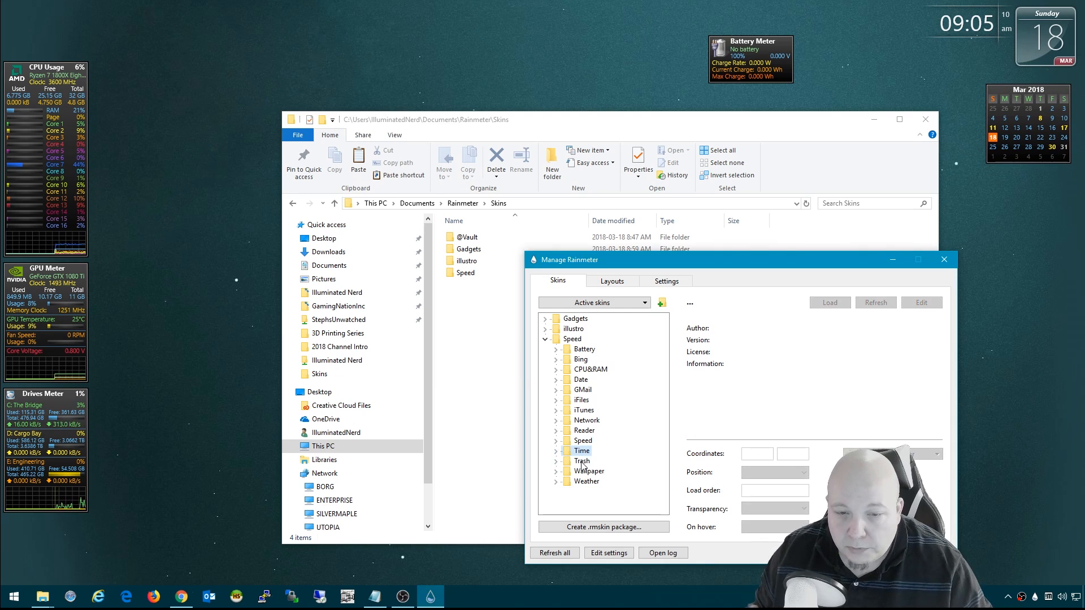
left_click(556, 462)
left_click(594, 471)
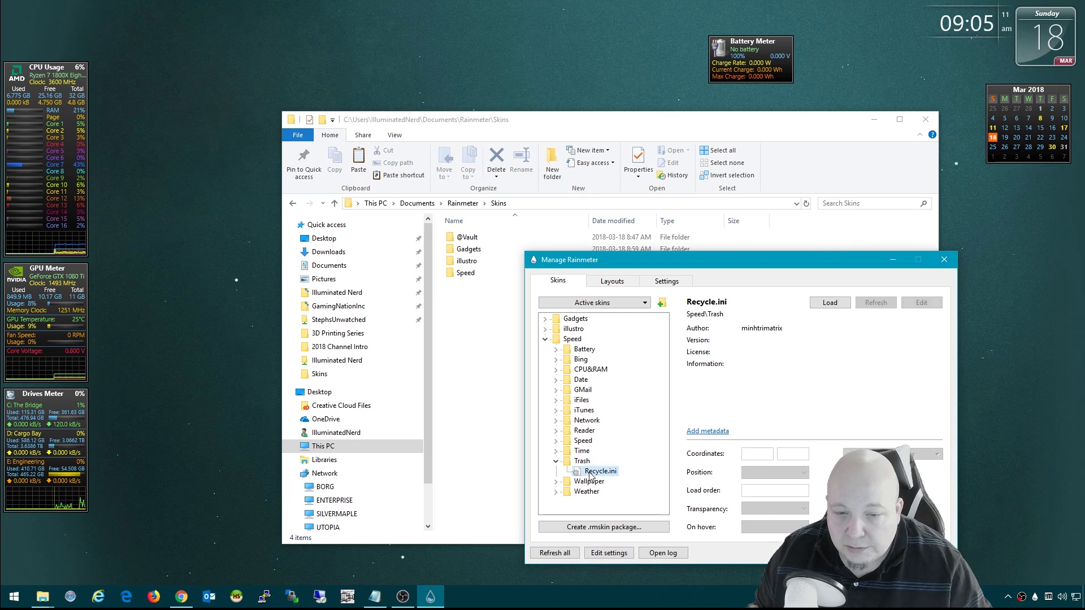
left_click(829, 303)
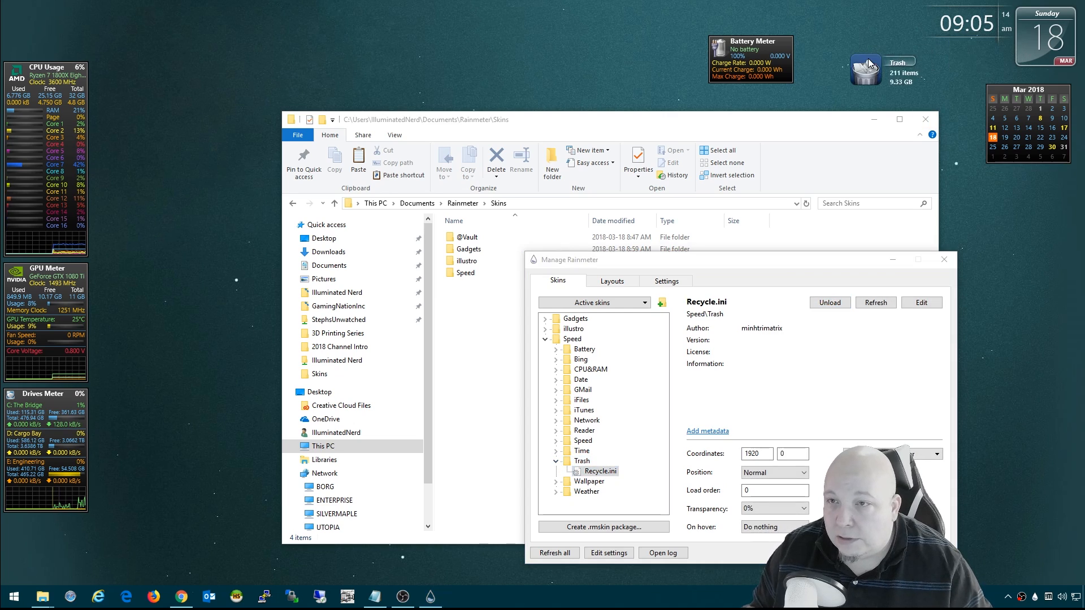
left_click_drag(866, 72, 859, 17)
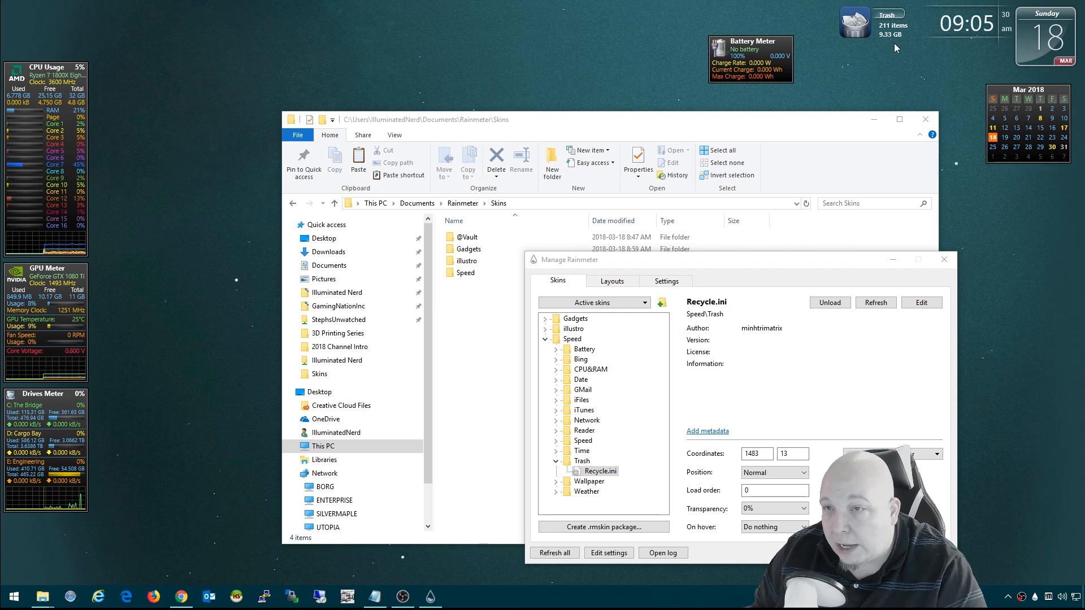
Empty the recycle bin via the Trash skin, confirming Yes, and check it shows 0 items
left_click(856, 30)
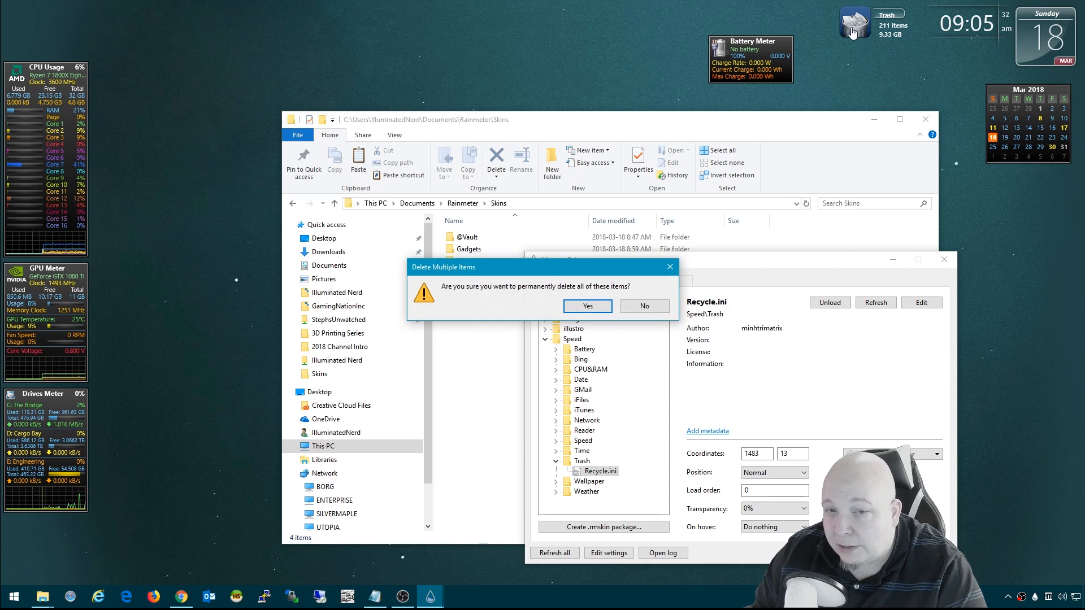
left_click(578, 307)
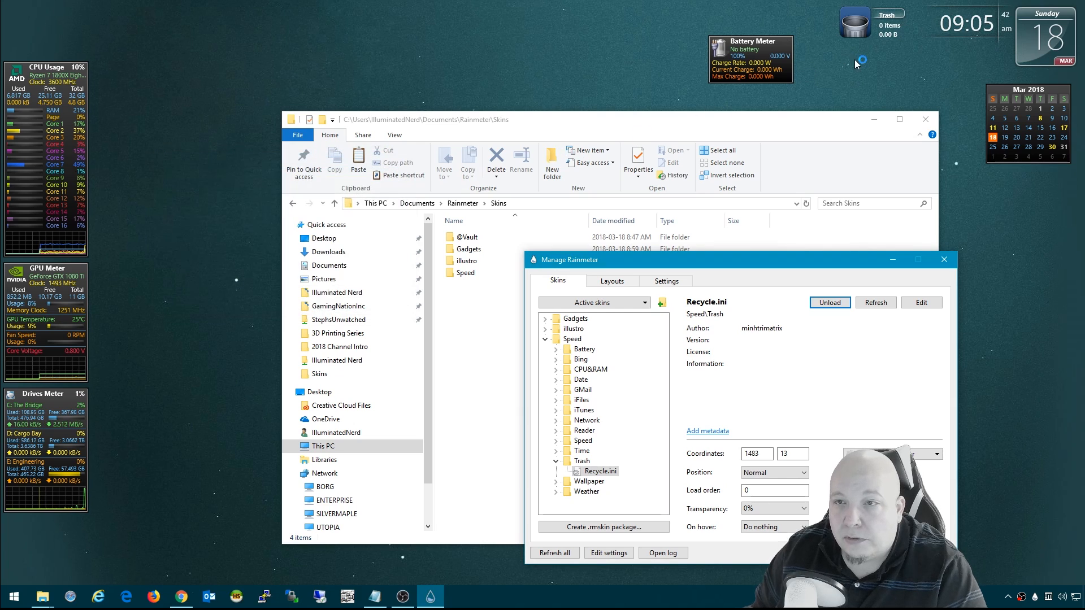
left_click(861, 28)
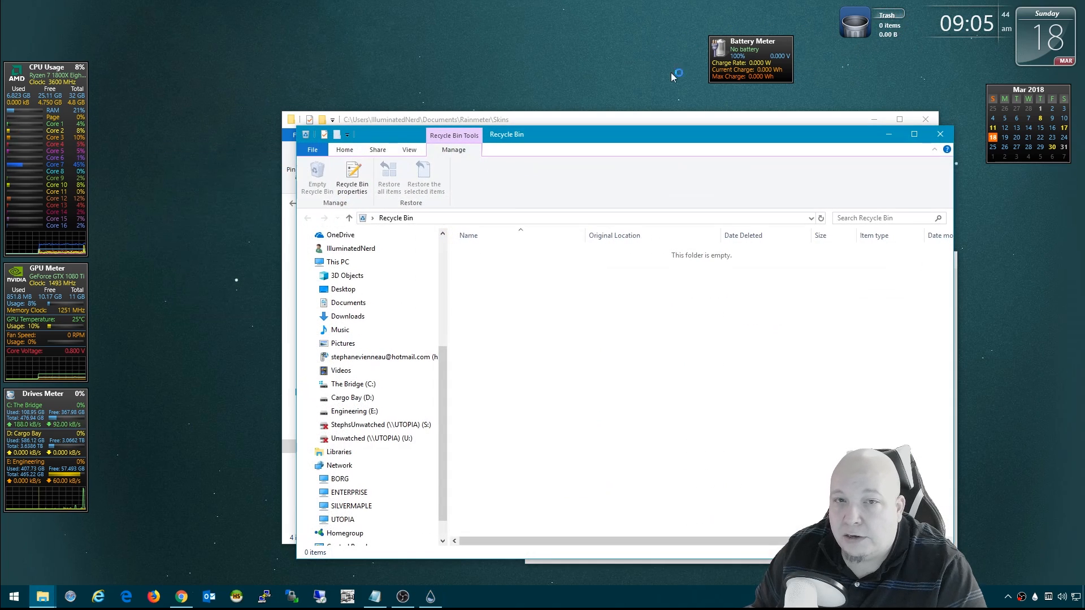
left_click(932, 128)
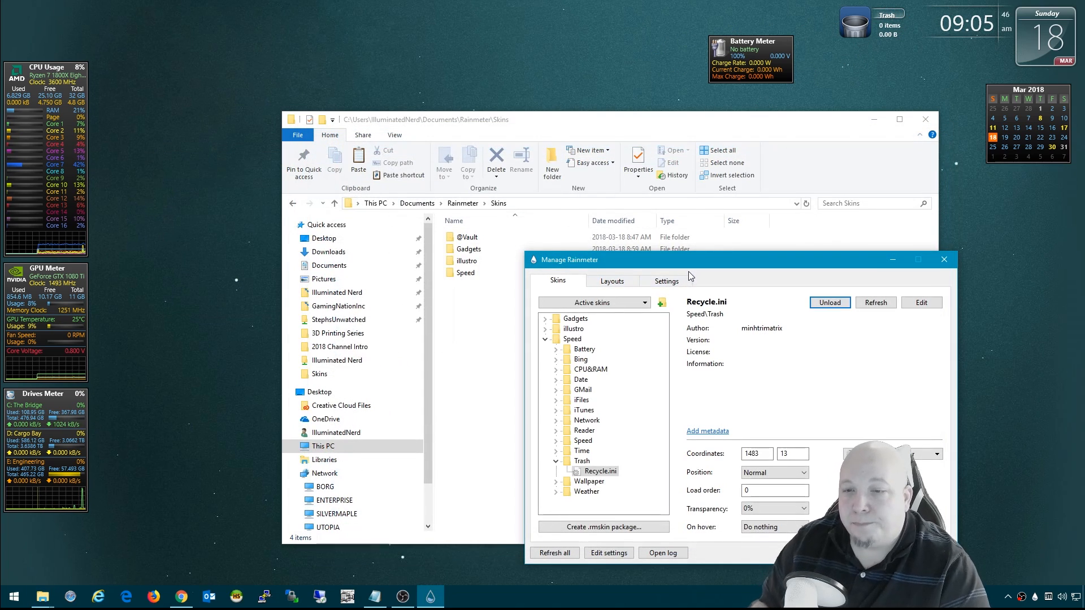
left_click_drag(573, 259, 560, 249)
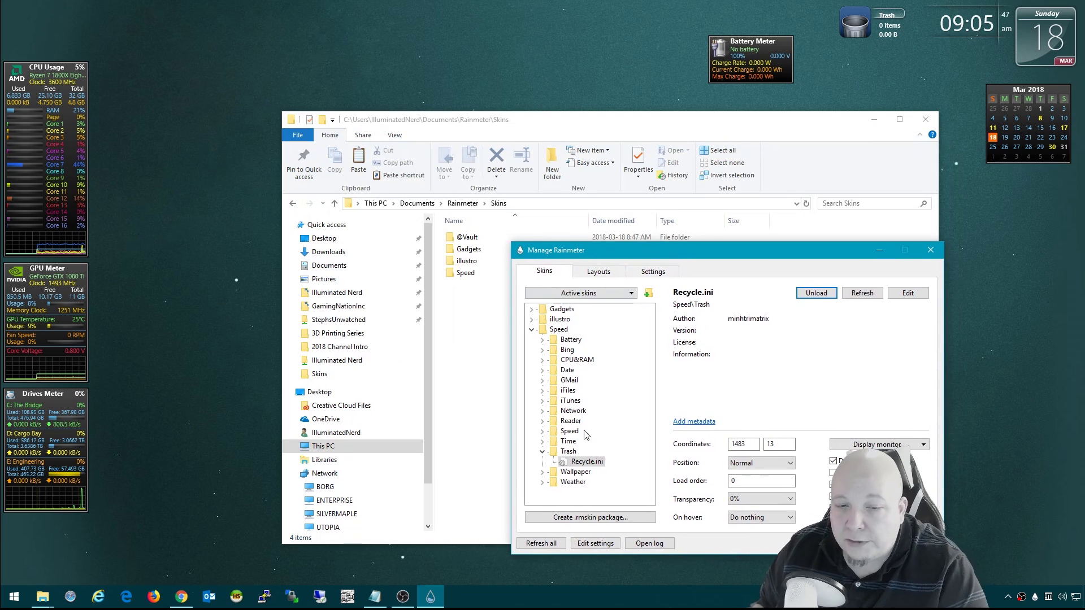
Load Speed's Wallpaper.ini skin and place it near the top centre
left_click(543, 452)
left_click(578, 464)
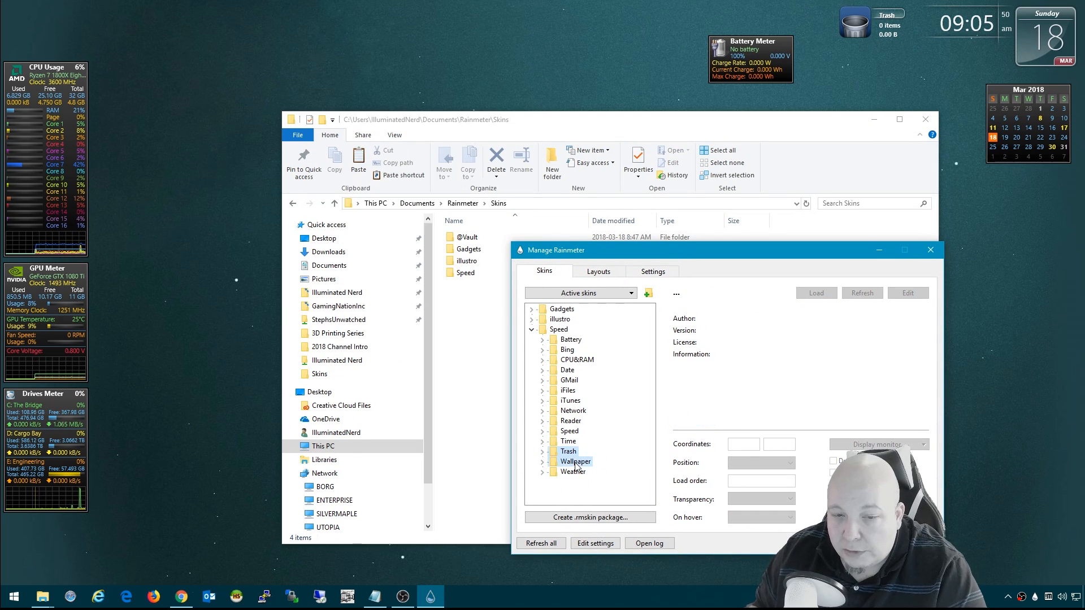
left_click(543, 462)
left_click(590, 472)
left_click(816, 292)
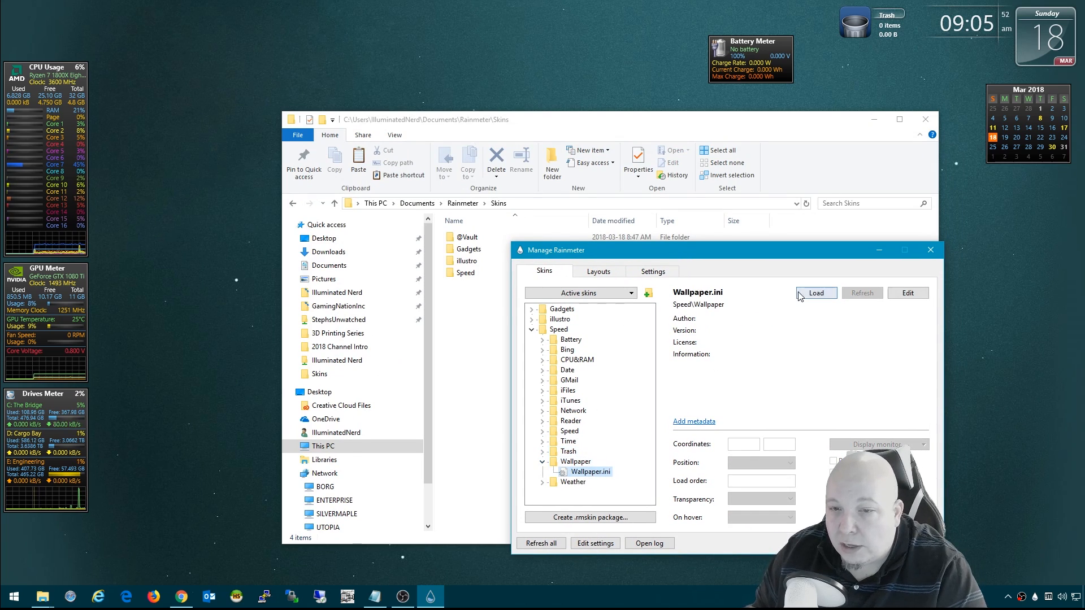
left_click_drag(646, 81, 612, 65)
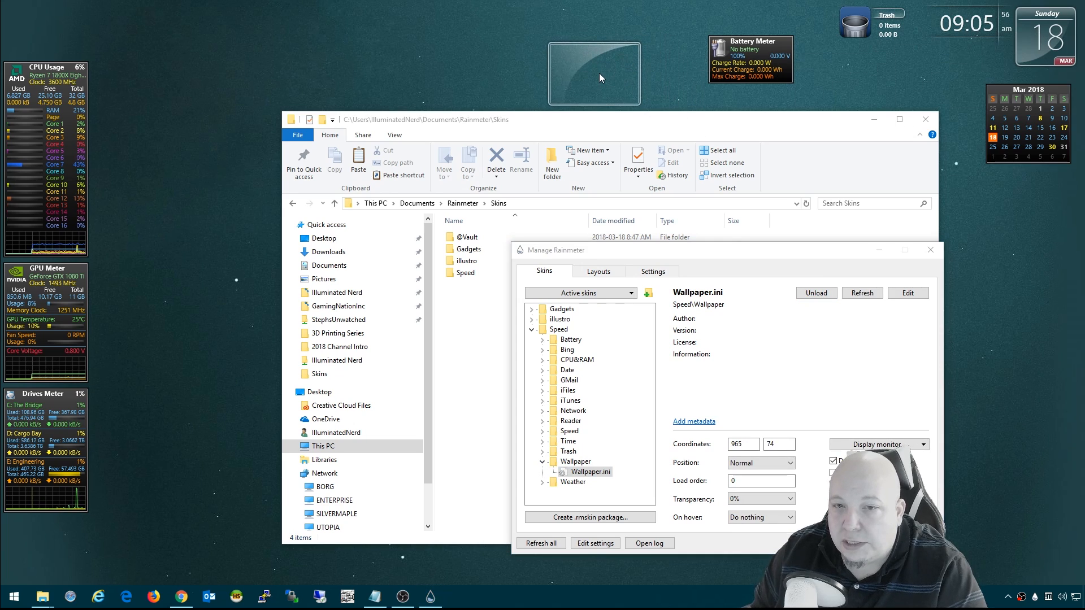
Review Wallpaper.ini's ImagePath D:\Pictures\Flower and image file types in Notepad, then close it
left_click(908, 294)
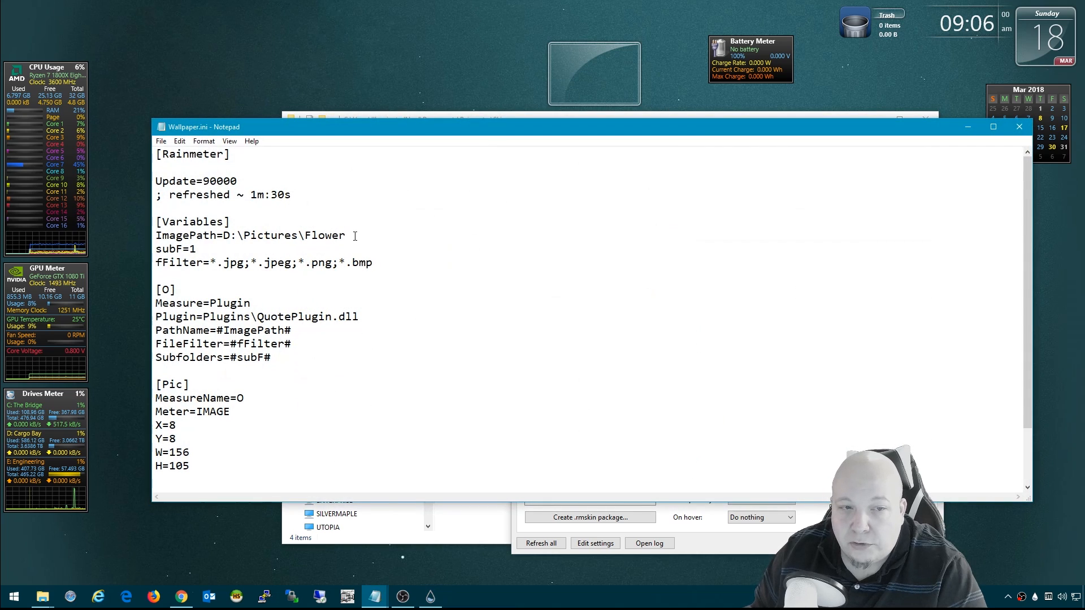
left_click_drag(354, 237, 154, 236)
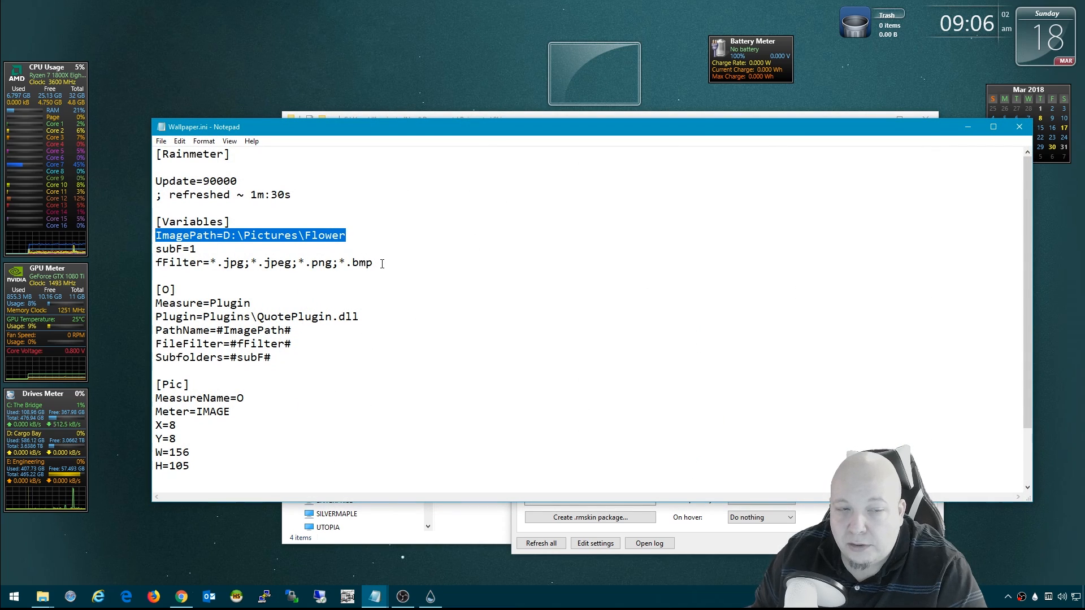
left_click(322, 253)
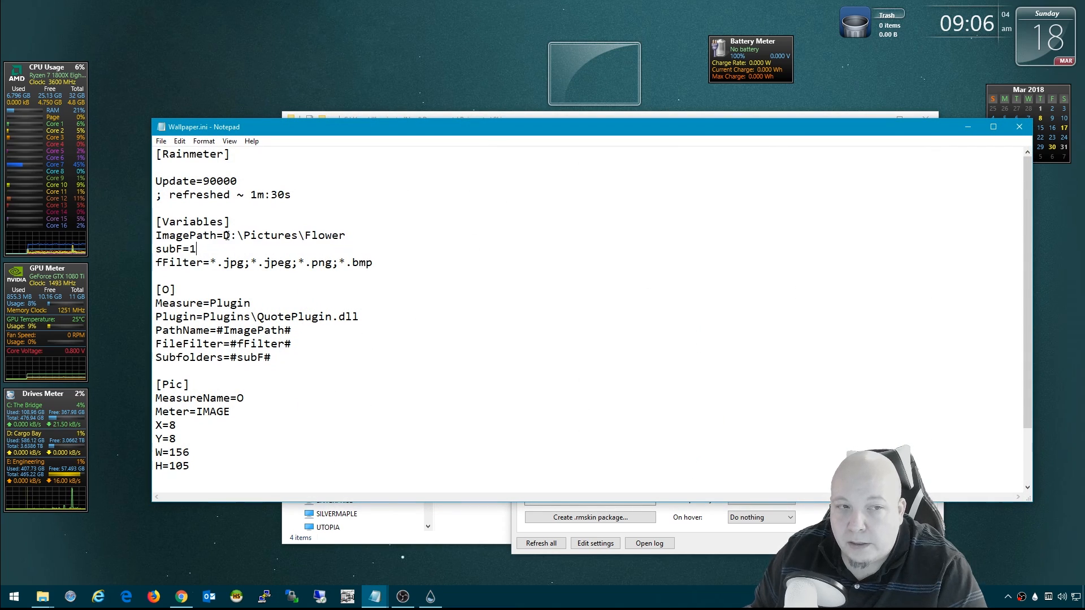
left_click_drag(223, 236, 346, 235)
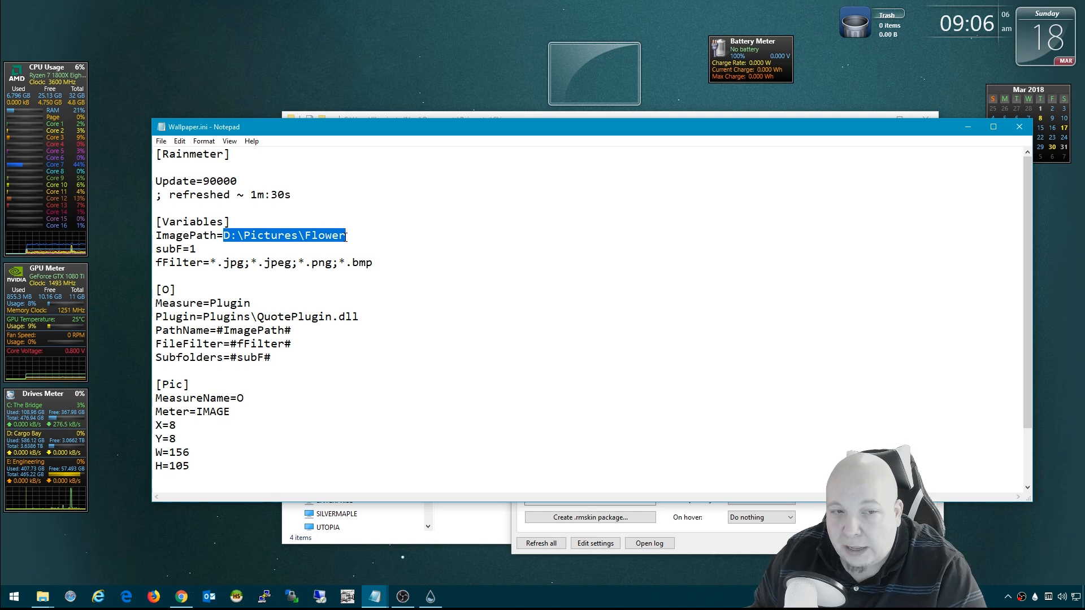
left_click_drag(210, 265, 392, 265)
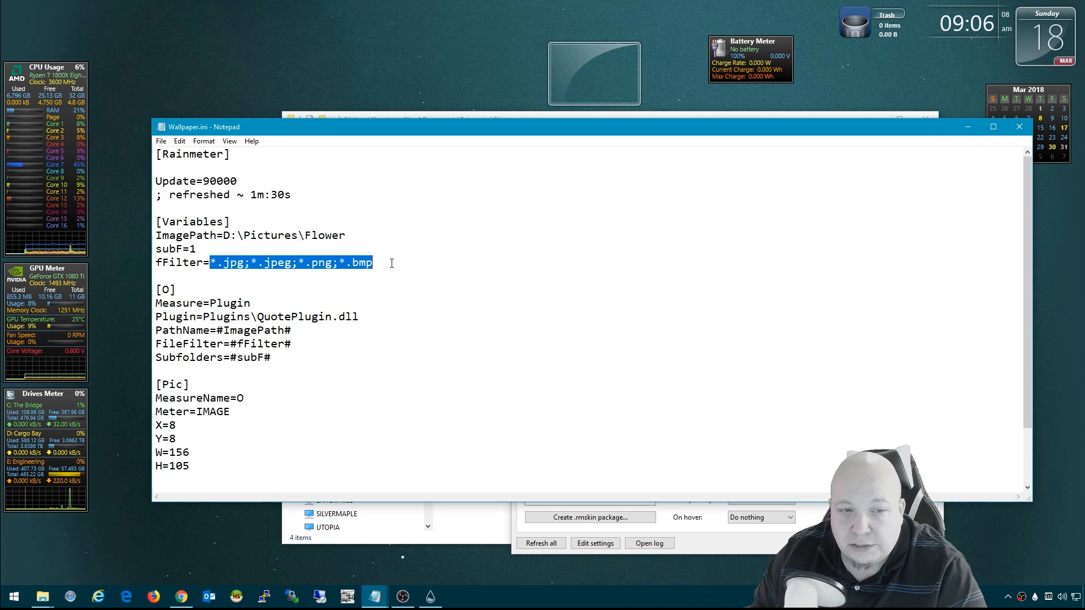
left_click(1019, 127)
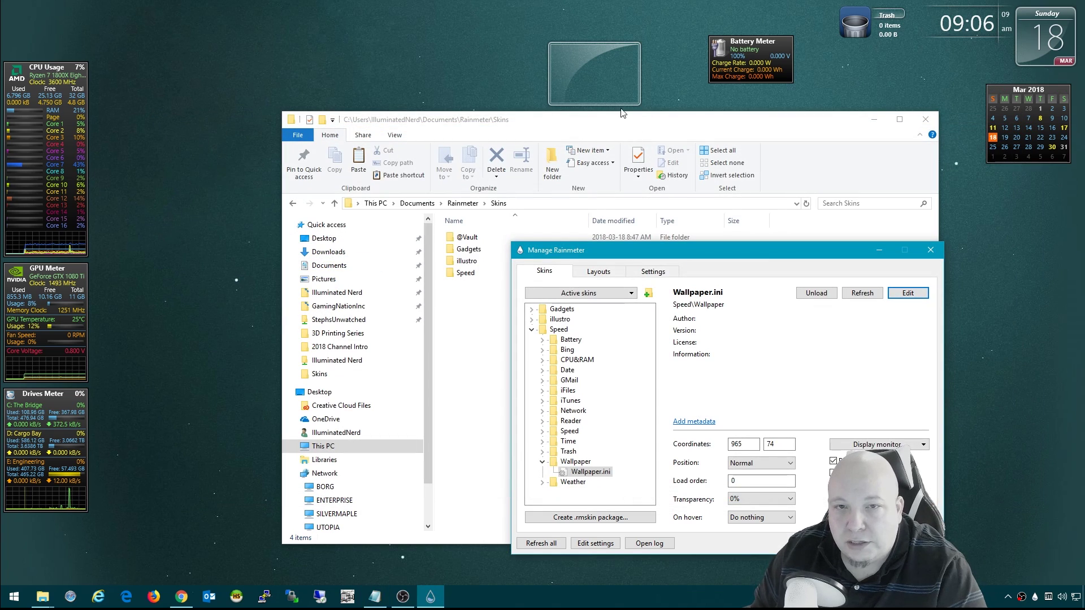
Reposition the Wallpaper skin, then unload it from the desktop
left_click(603, 86)
left_click_drag(559, 56, 503, 41)
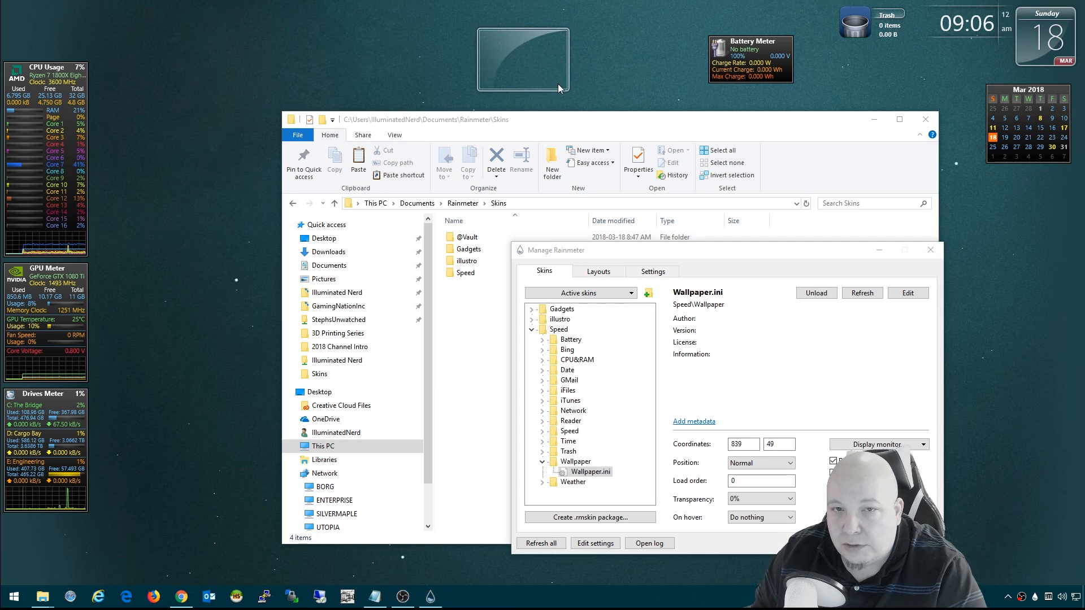
left_click_drag(581, 91, 578, 88)
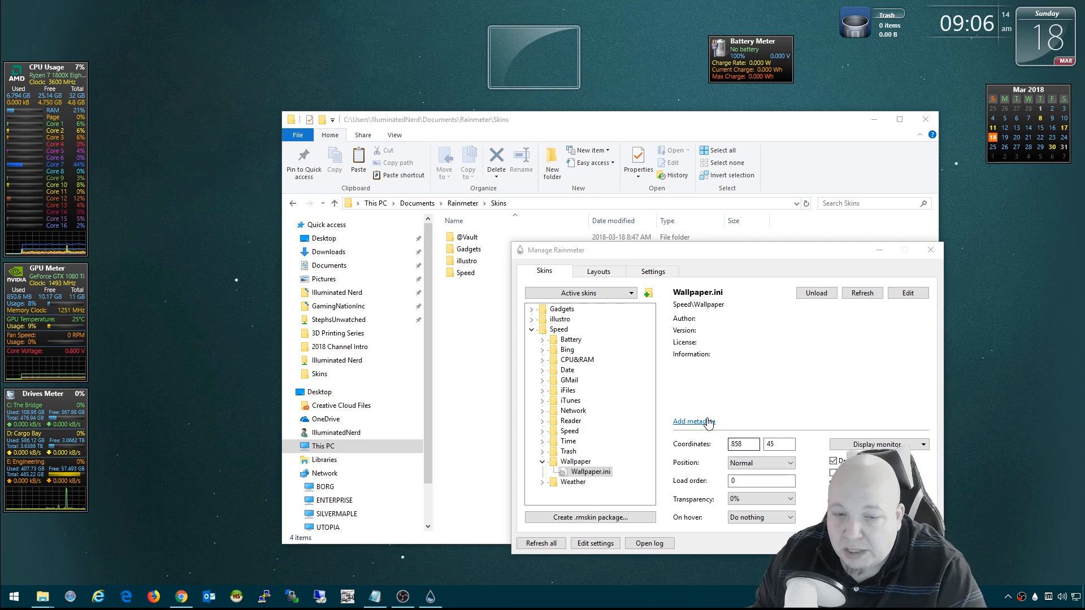
left_click(816, 293)
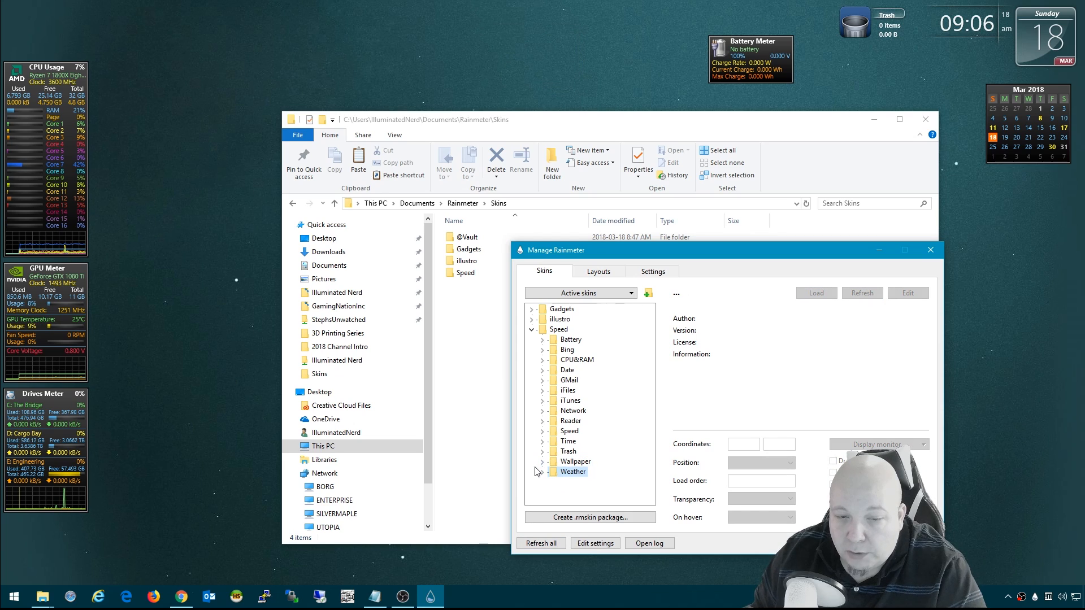
Load Speed's Klear Icons Weather °C.ini skin and place it at the top centre
left_click(542, 472)
left_click(552, 483)
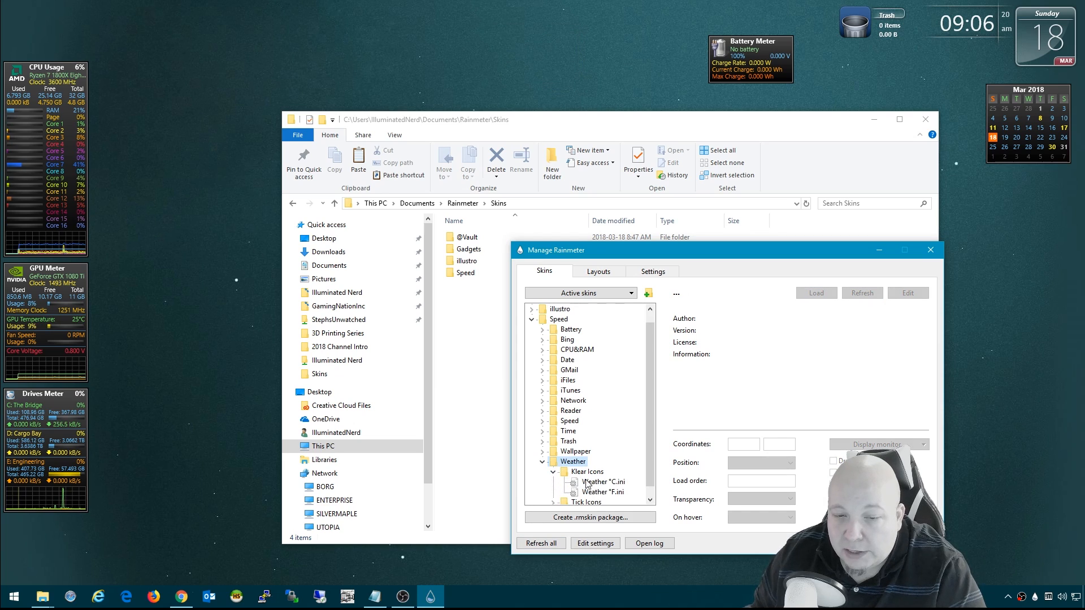
left_click(603, 482)
left_click(806, 296)
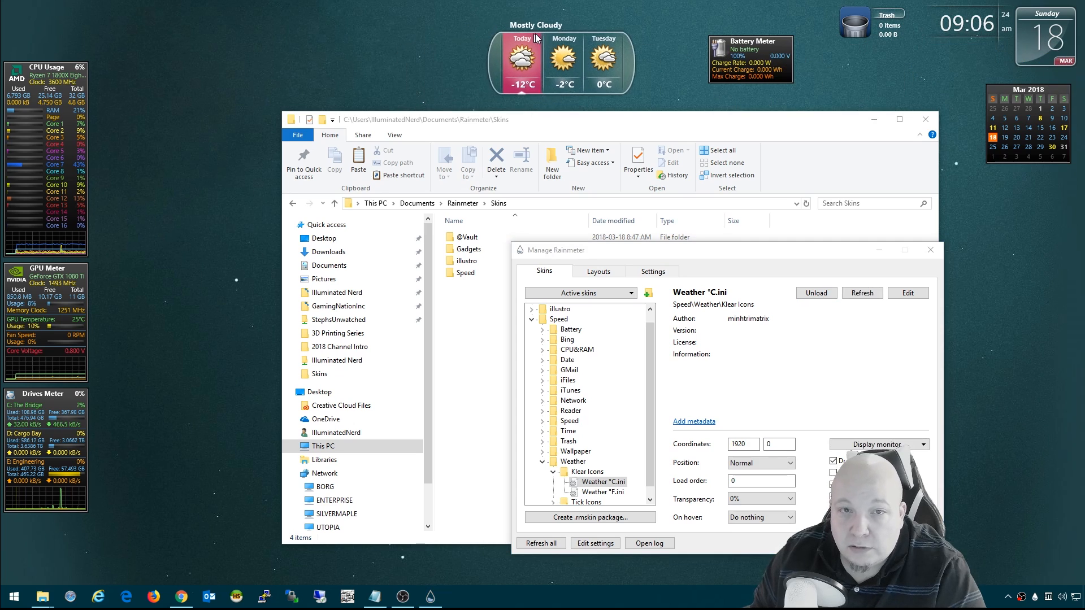
left_click_drag(547, 26, 548, 26)
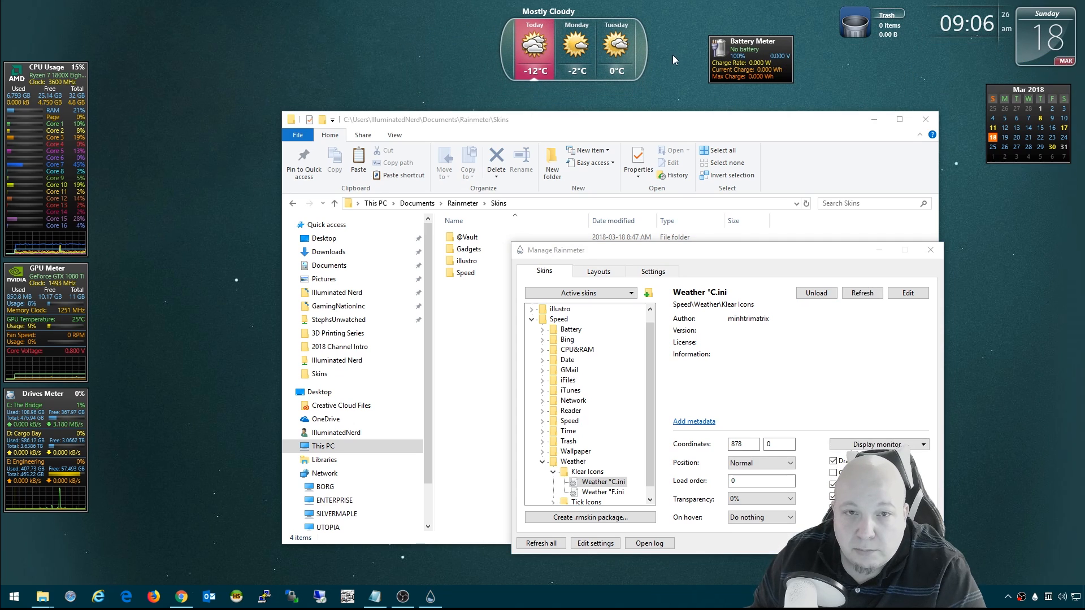
left_click_drag(789, 250, 774, 255)
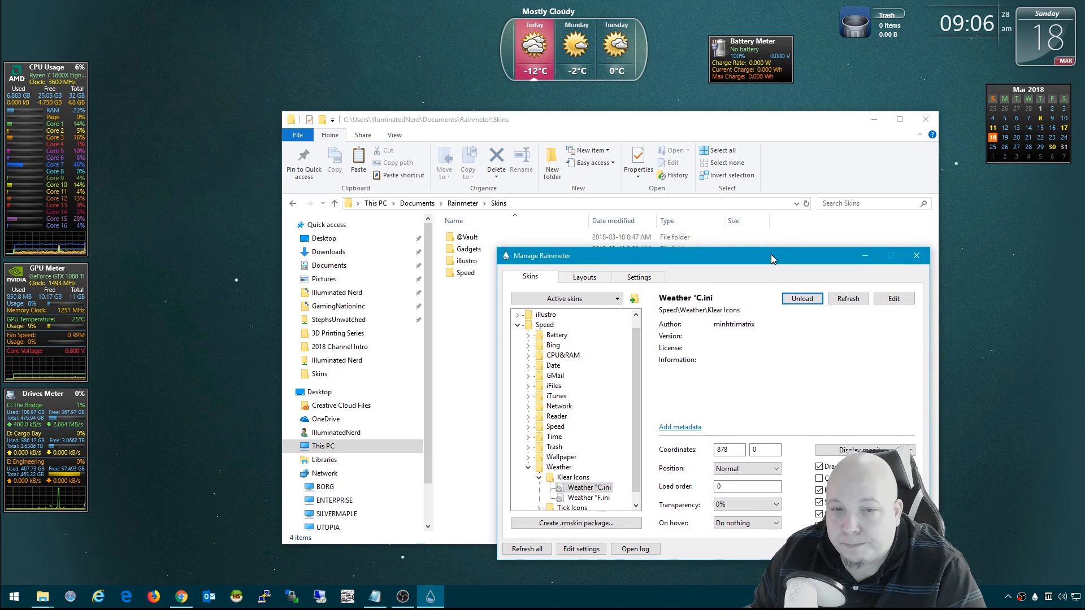
Bring Chrome forward and resize it smaller beside the skin manager
left_click(182, 597)
left_click_drag(715, 99, 668, 81)
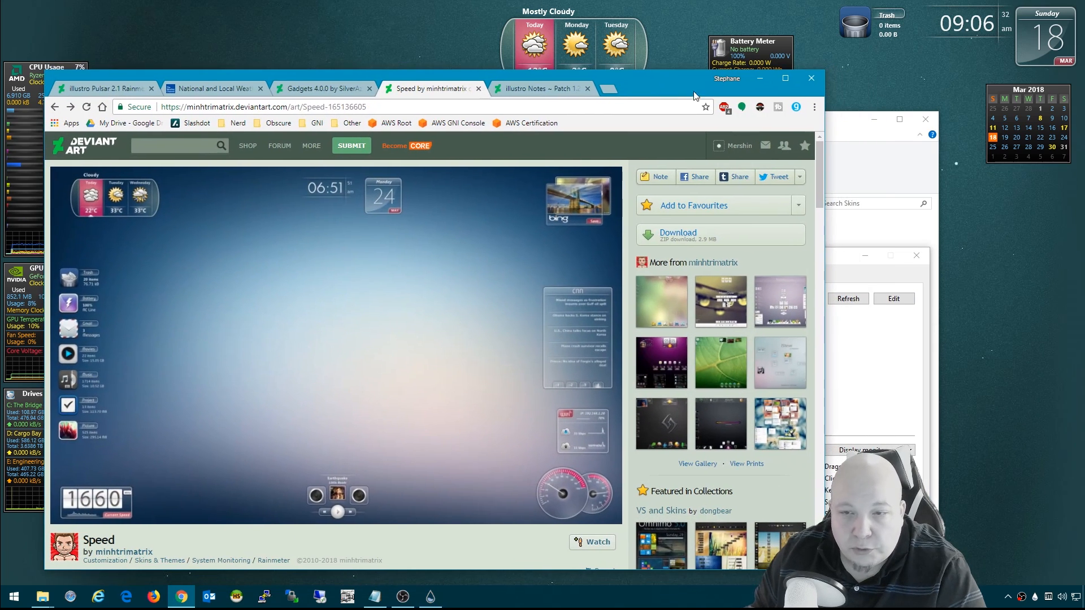
left_click_drag(825, 164, 727, 164)
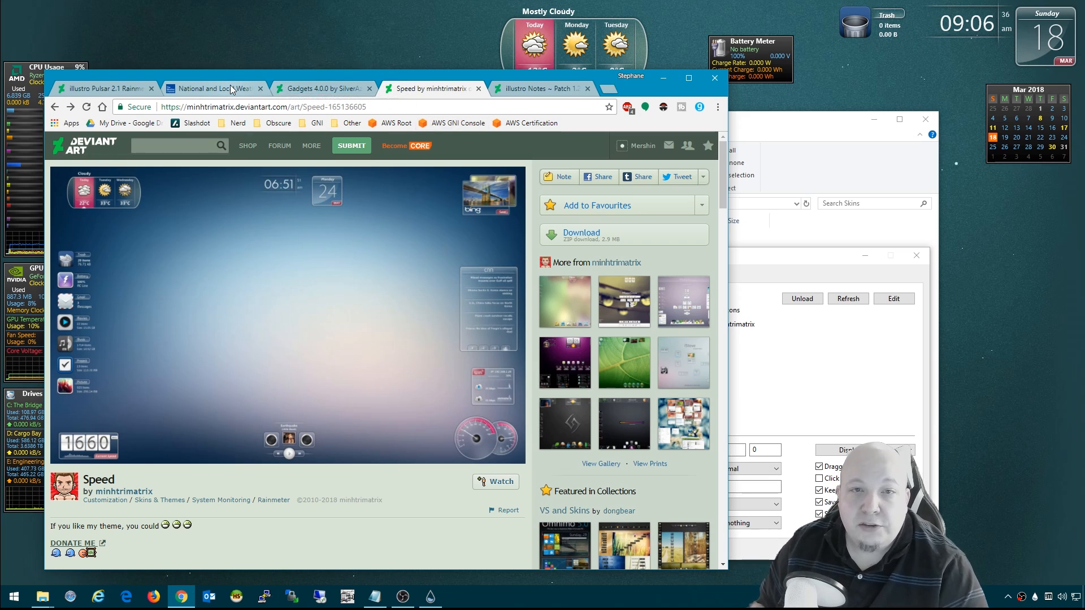
left_click(511, 31)
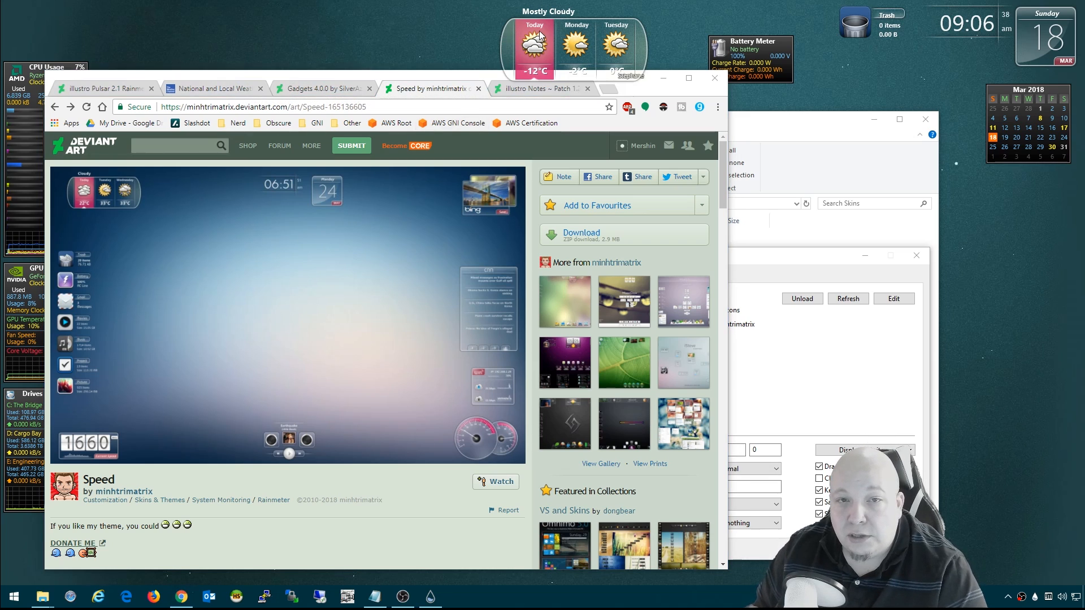
left_click_drag(472, 73, 473, 102)
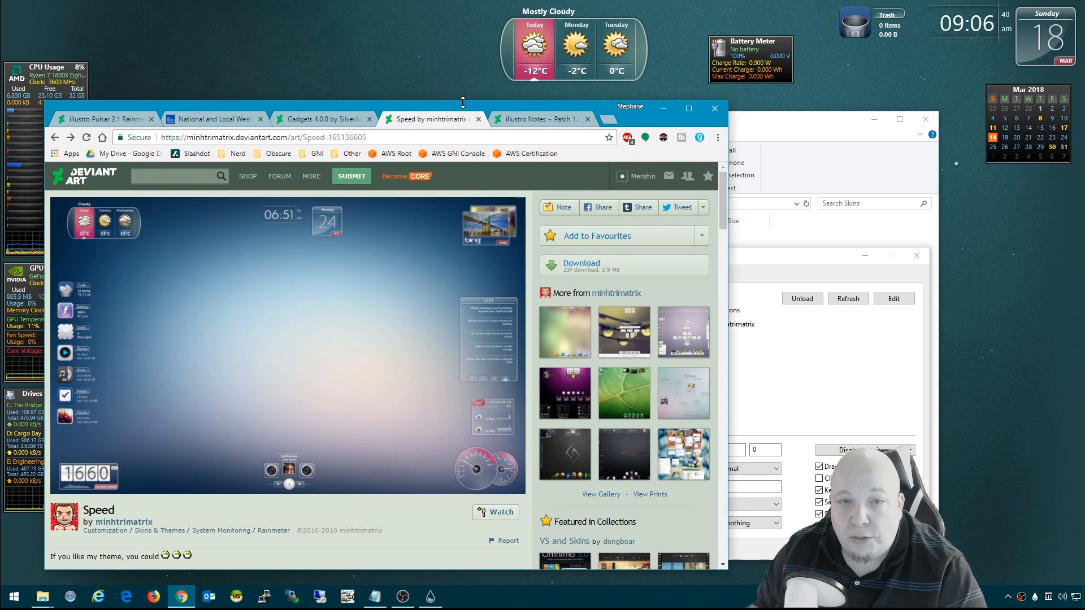
Switch to the weather.com tab and return to Manage Rainmeter
left_click(216, 118)
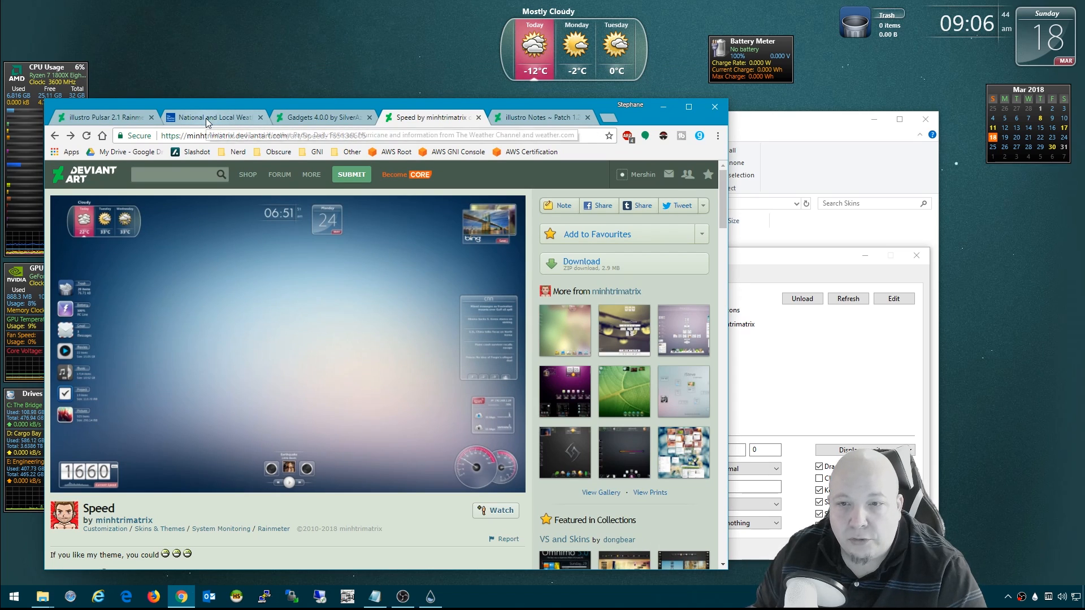
left_click(783, 254)
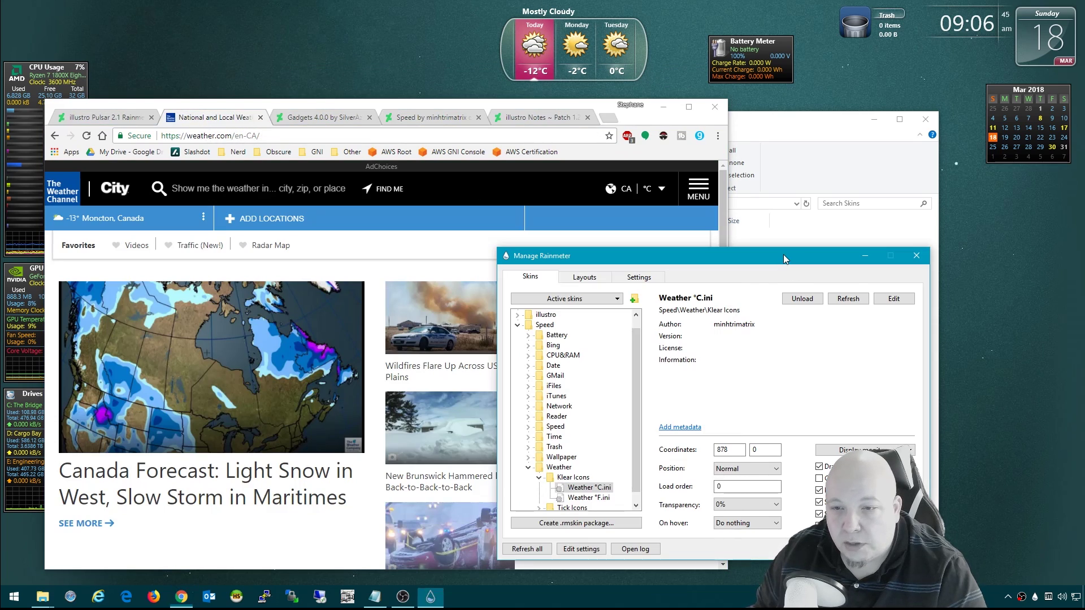
Open the Celsius weather skin's settings in Notepad and locate Location=CAXX0297
left_click(887, 304)
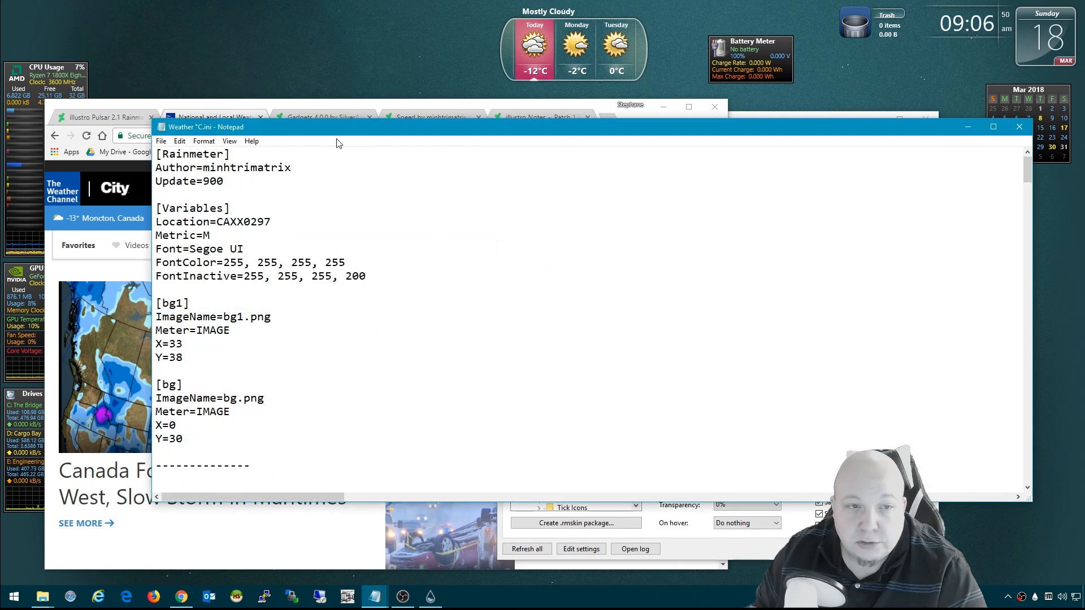
mouse_move(339, 125)
left_mouse_down()
mouse_move(366, 214)
mouse_move(359, 198)
left_mouse_up()
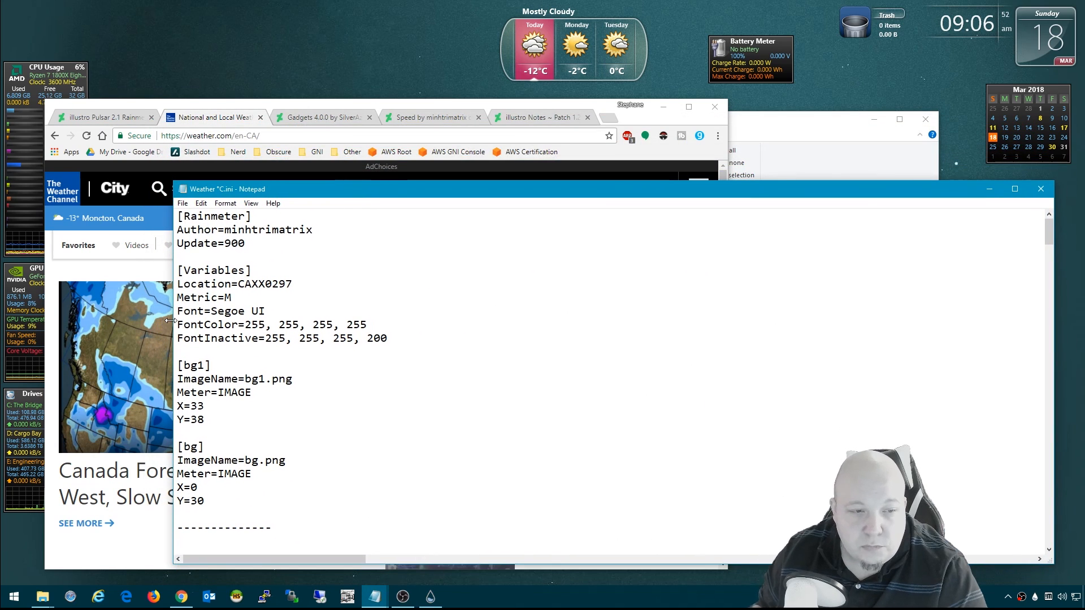
left_click_drag(171, 320, 309, 313)
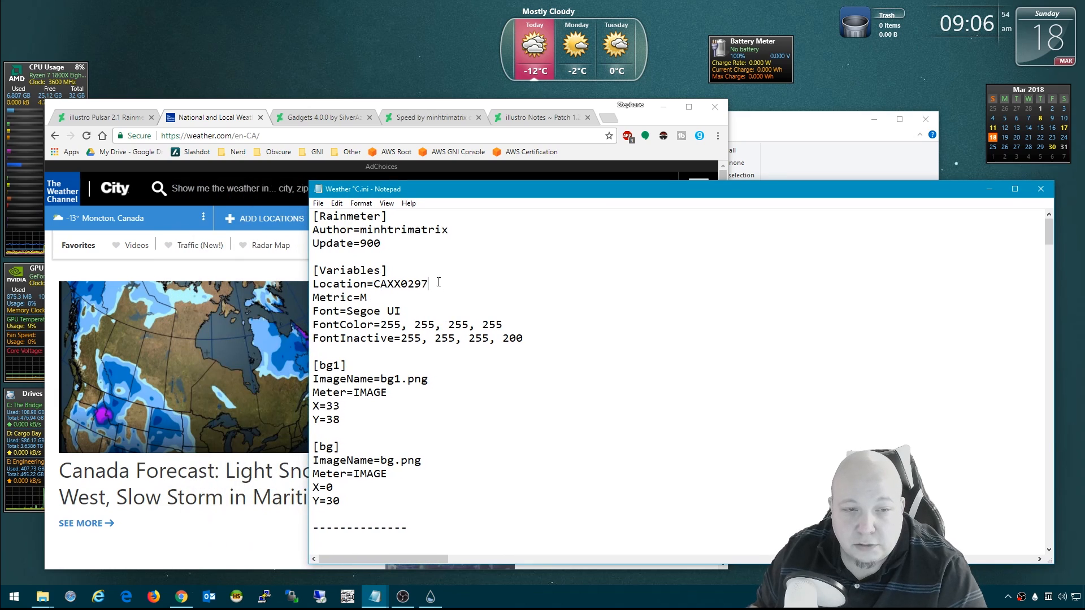
left_click_drag(438, 282, 321, 283)
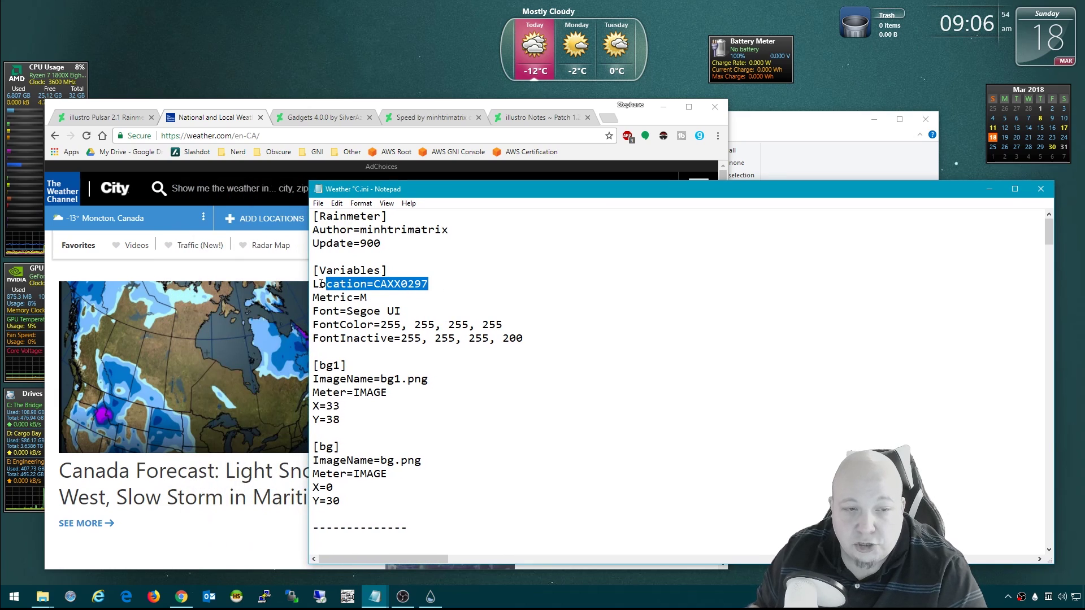
left_click(401, 297)
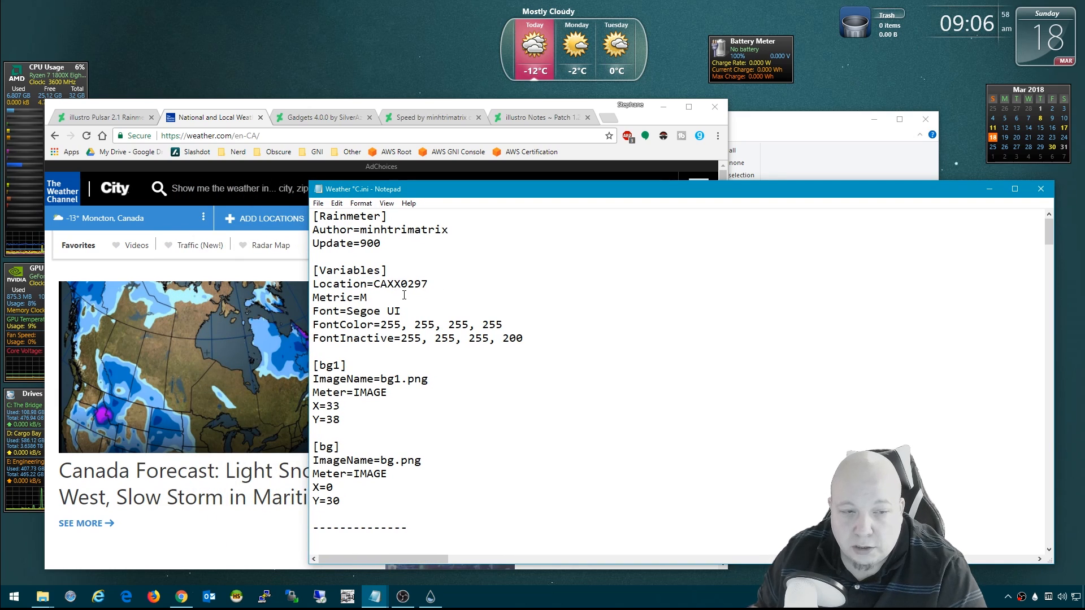
Open Moncton, Canada on weather.com and highlight its location code in the URL
left_click(225, 115)
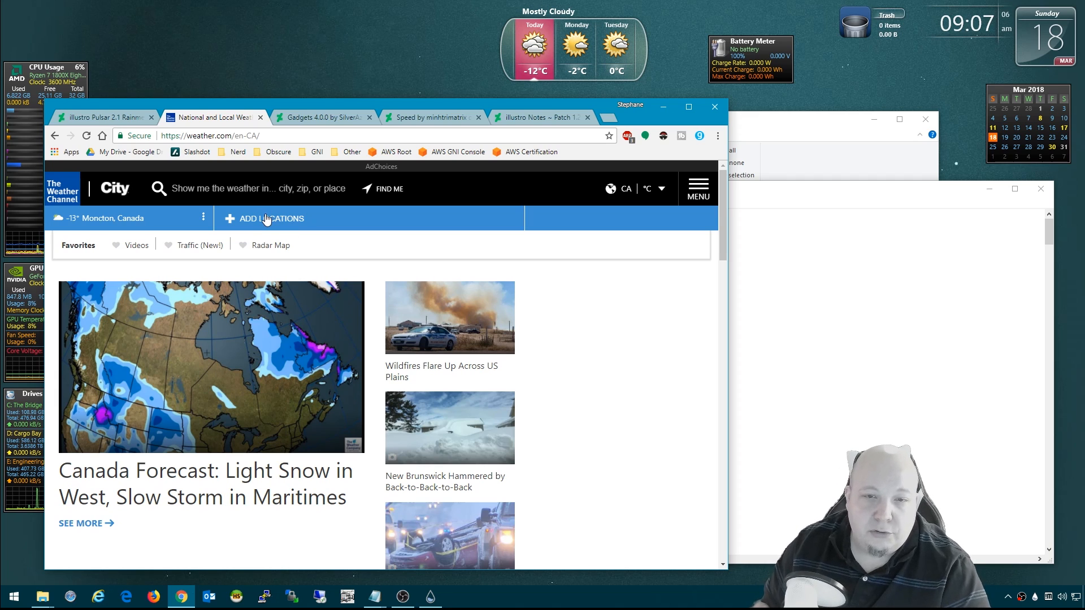
left_click(119, 218)
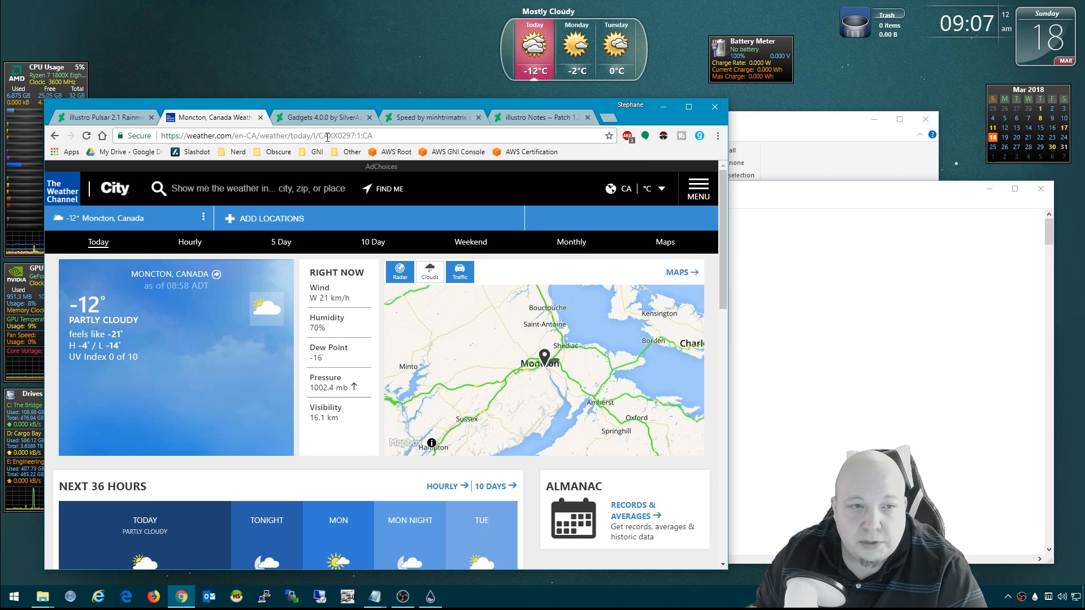
double_click(328, 136)
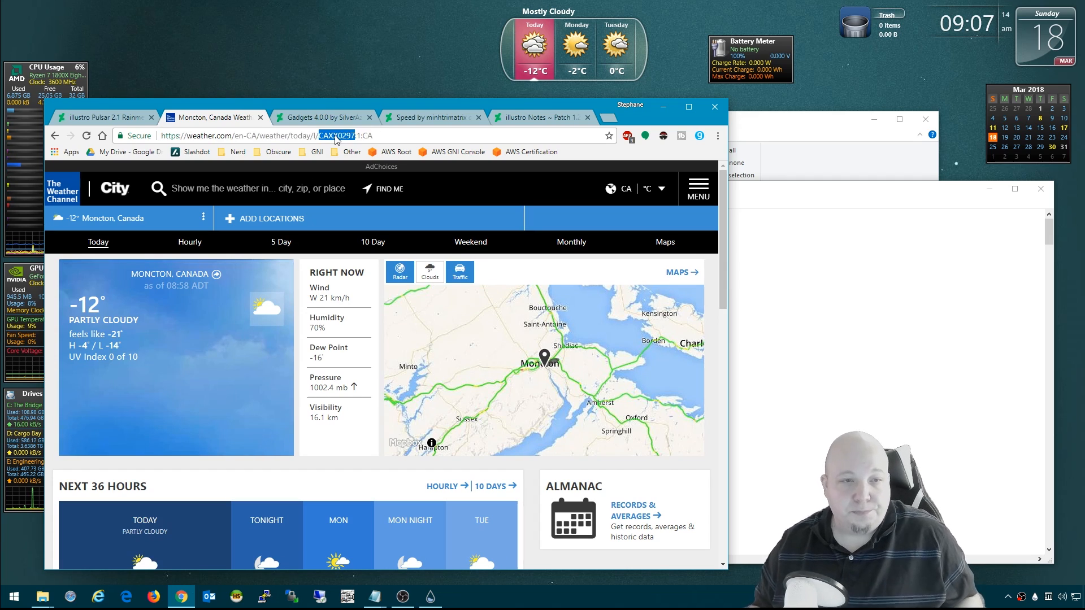
left_click_drag(320, 136, 347, 135)
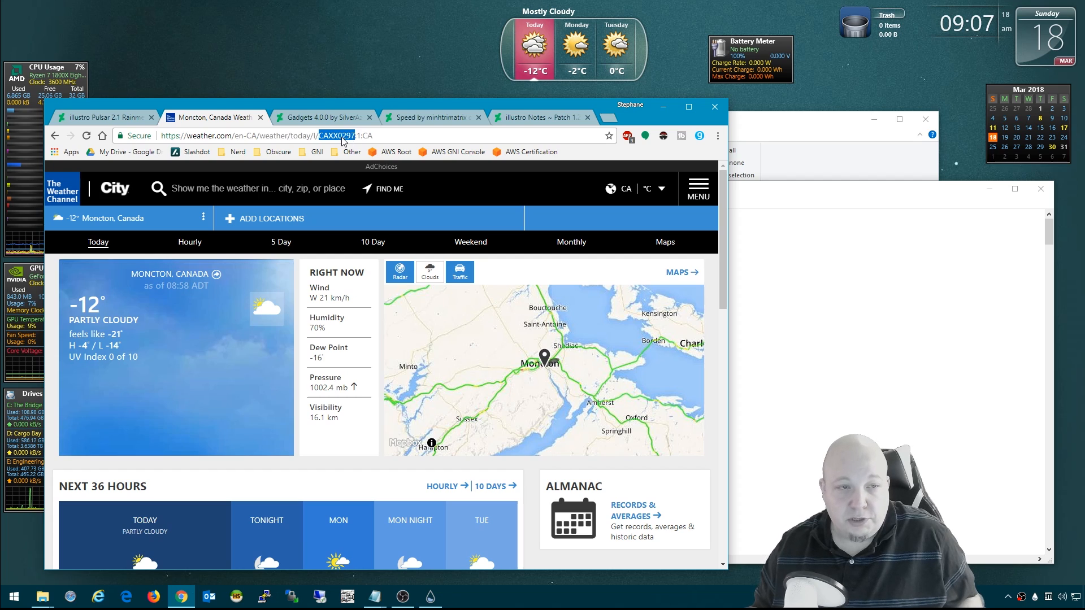
Compare the skin's Location value against the Moncton code, confirming they match
left_click(783, 286)
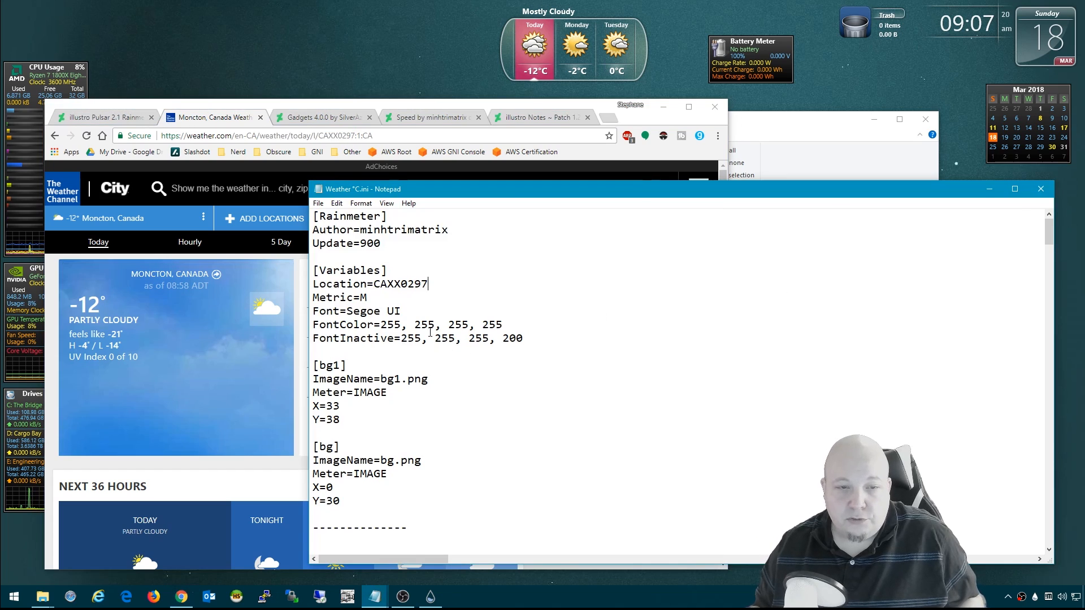
double_click(402, 284)
left_click(402, 284)
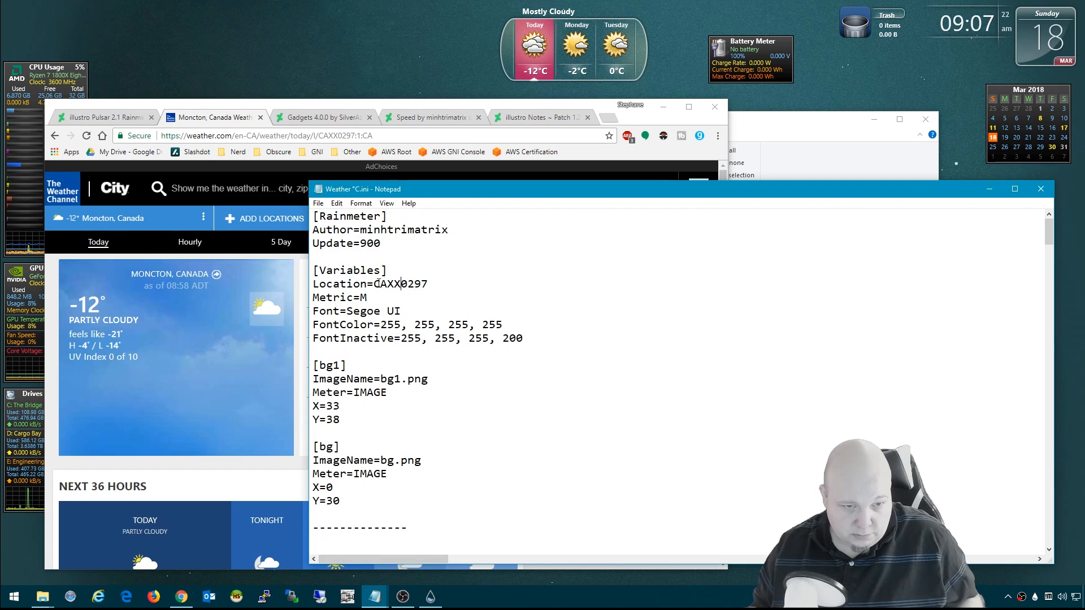
left_click_drag(374, 284, 426, 287)
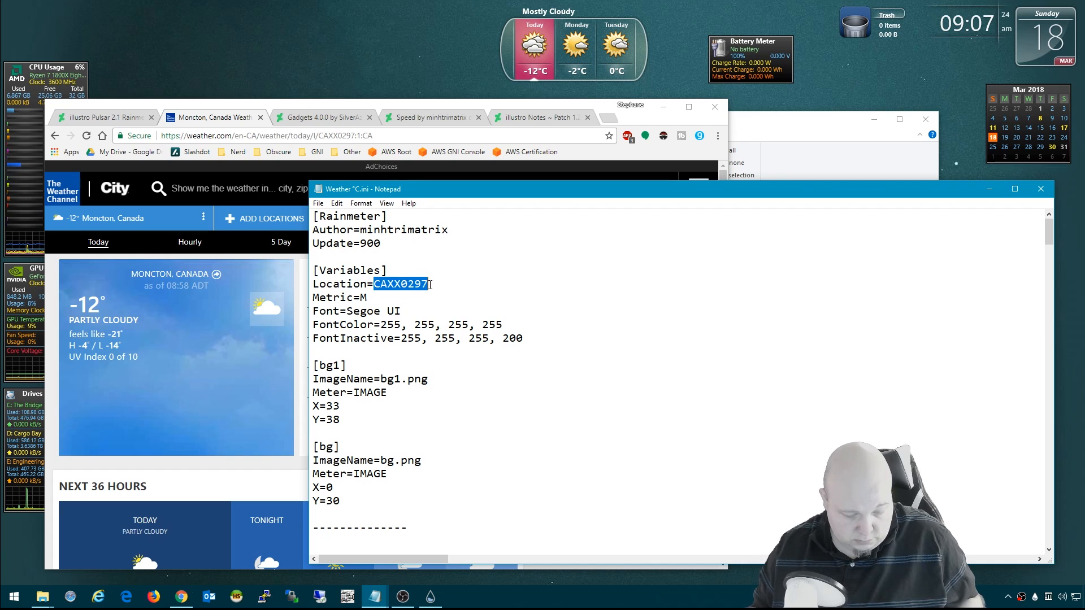
Save the weather settings file unchanged and close Notepad
left_click(337, 204)
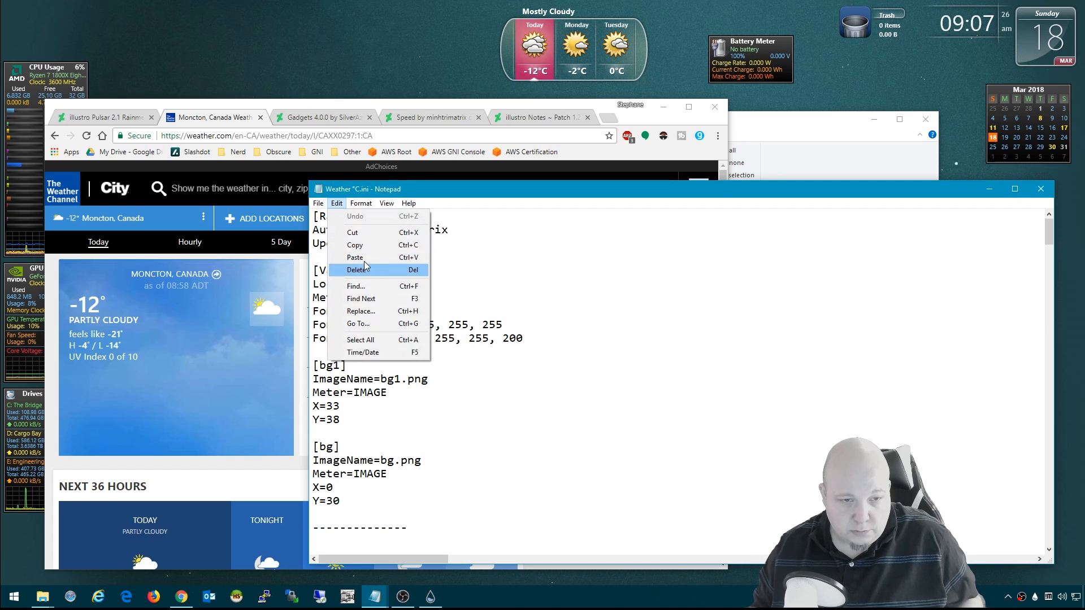
left_click(356, 257)
left_click(319, 205)
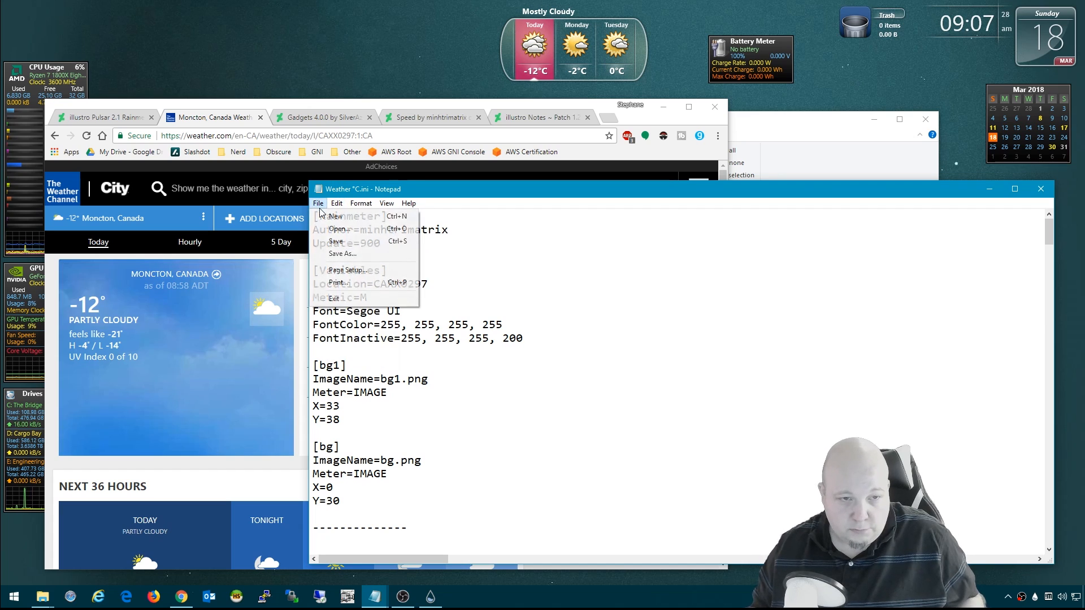
left_click(337, 242)
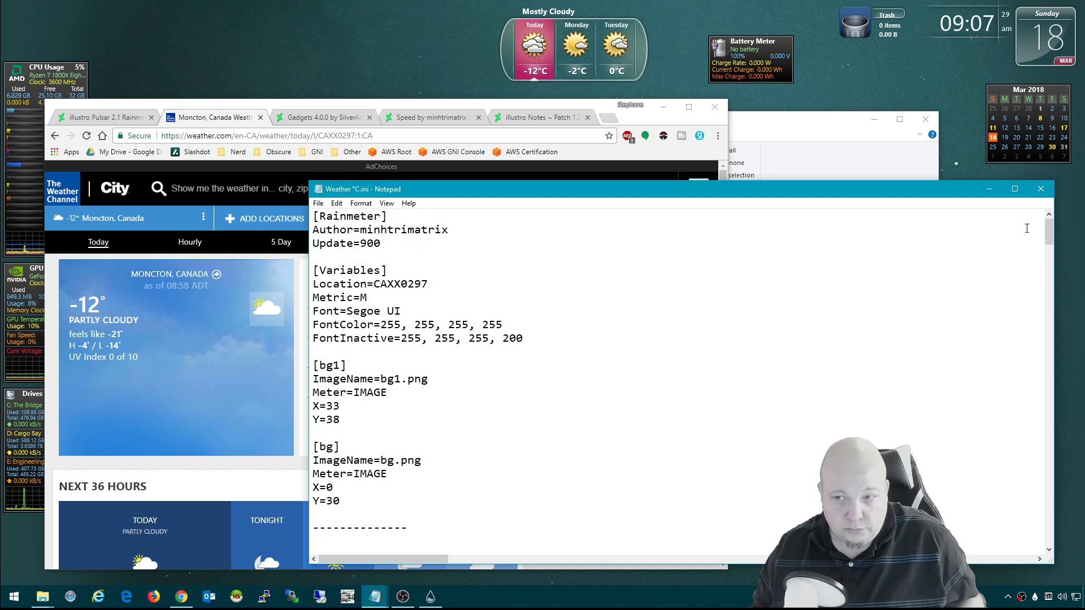
left_click(1044, 192)
Refresh the Weather °C.ini skin from Manage Rainmeter so it reloads its forecast
left_click(786, 266)
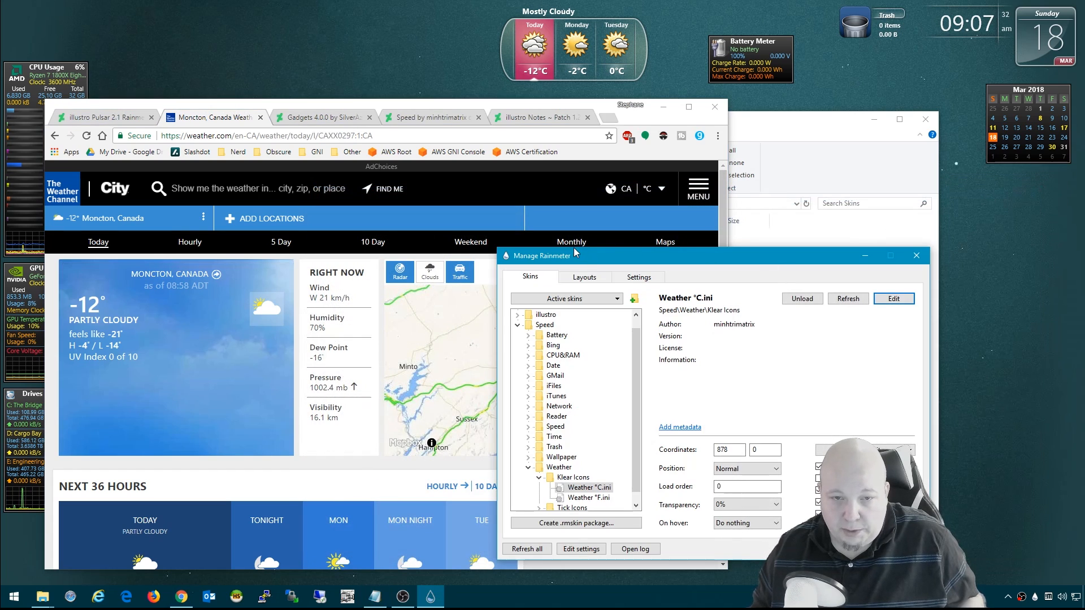
left_click(848, 303)
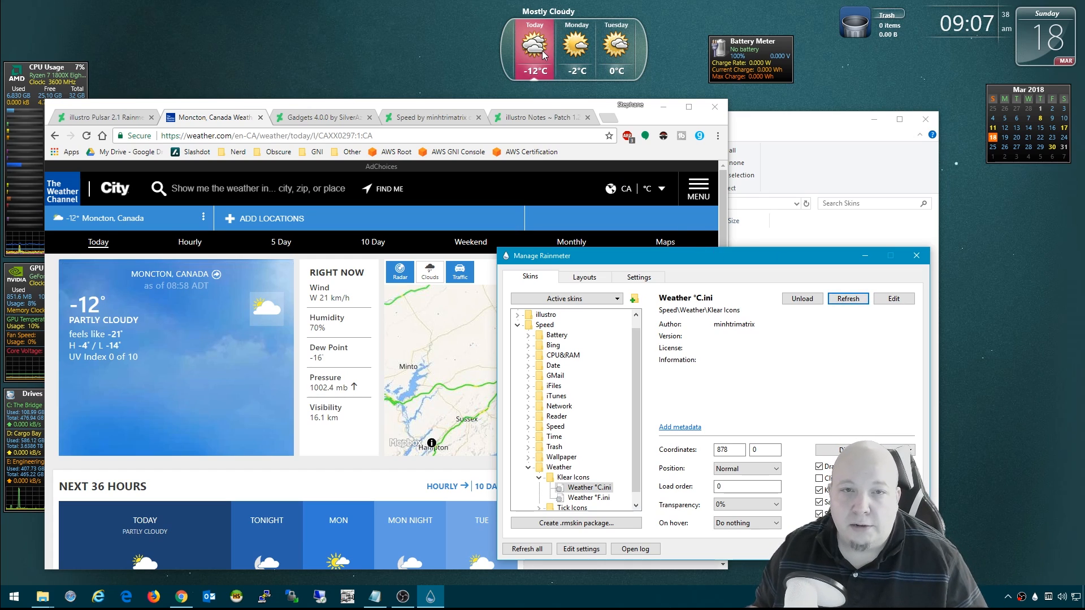
Look over the Gadgets 4.0.0 and Speed skin pages, then the illustro Notes Patch page
left_click(257, 118)
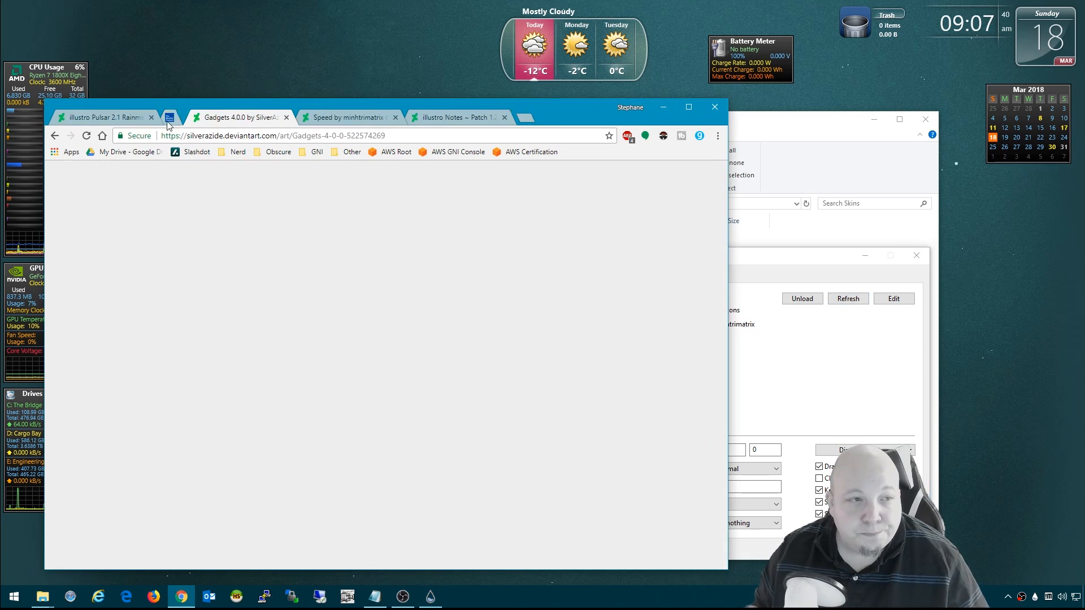
left_click(729, 268)
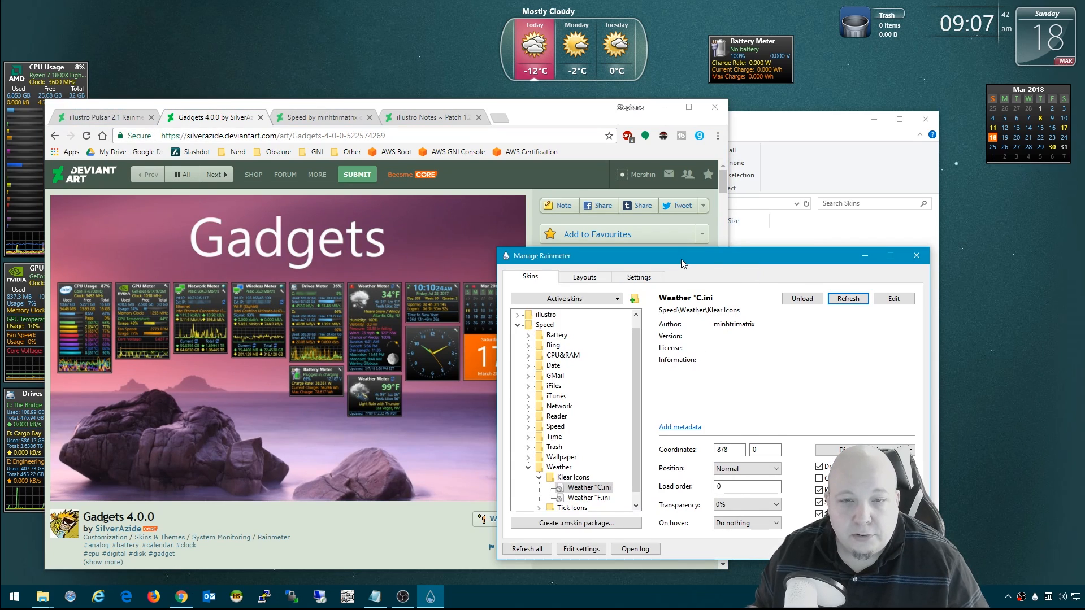
left_click_drag(680, 263, 680, 279)
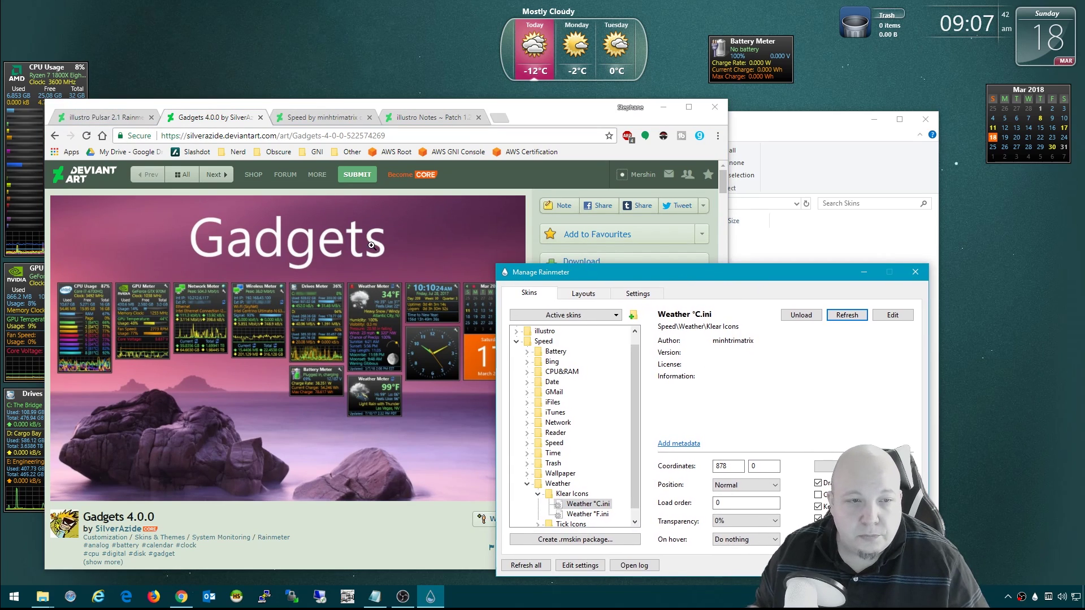
left_click(283, 119)
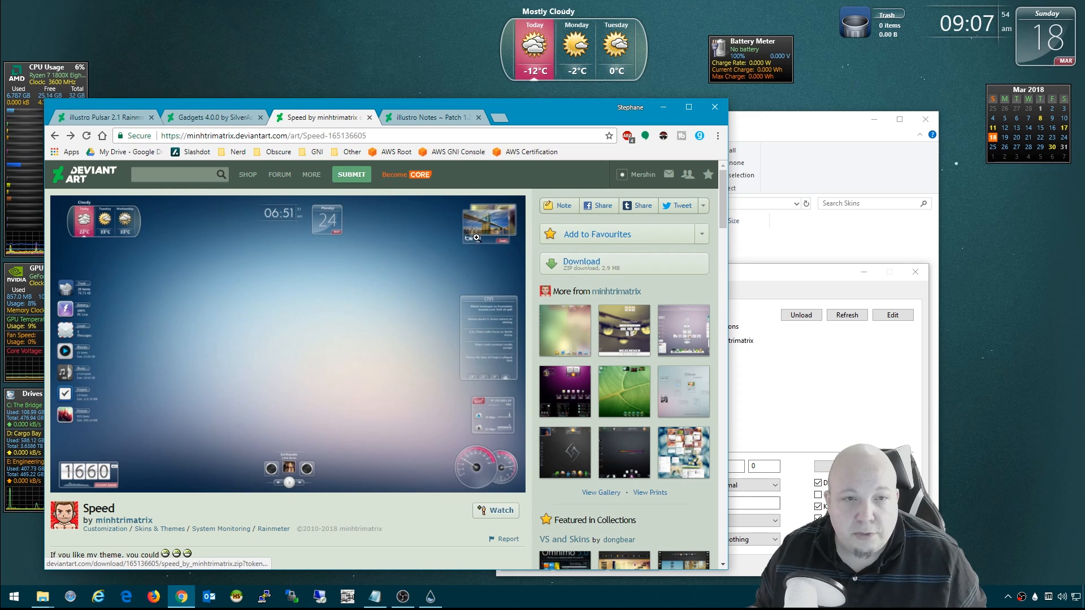
left_click(416, 118)
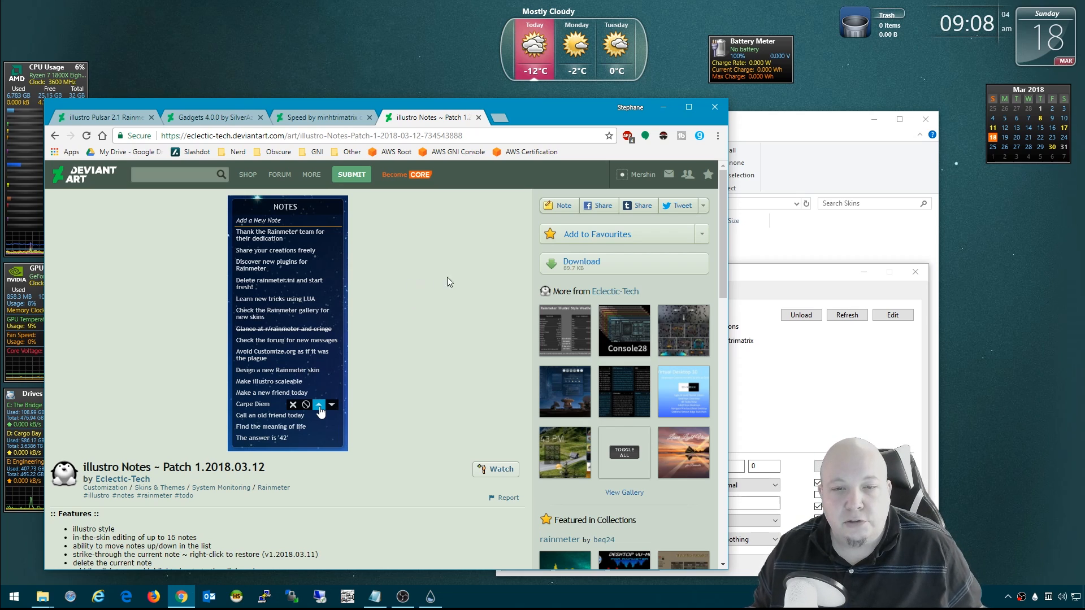
Download the illustro Notes Patch package, recovering from the 404 by going back and reloading
left_click(628, 274)
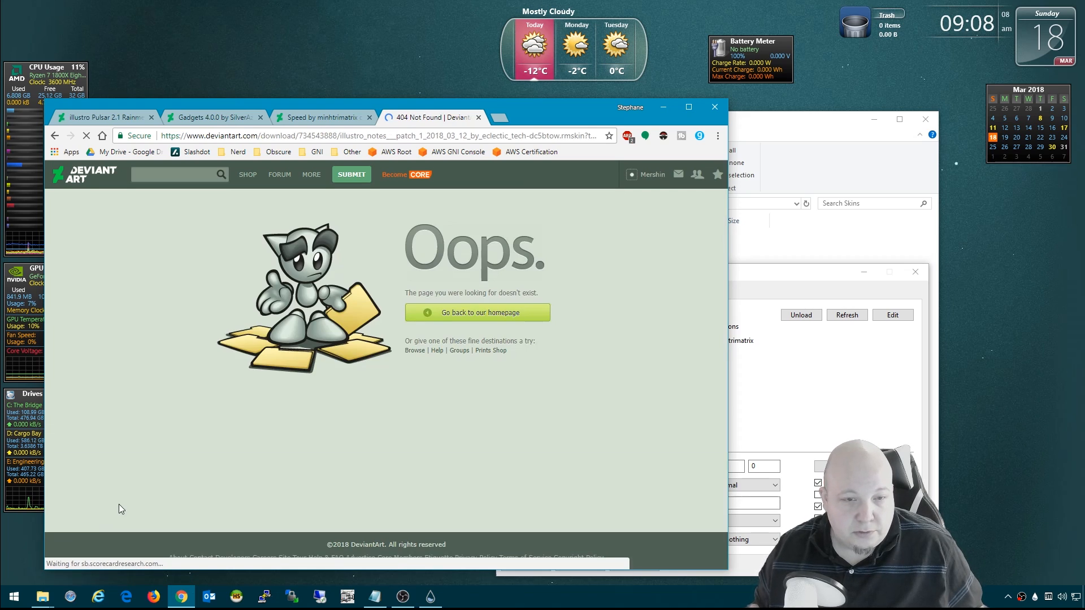
left_click(55, 136)
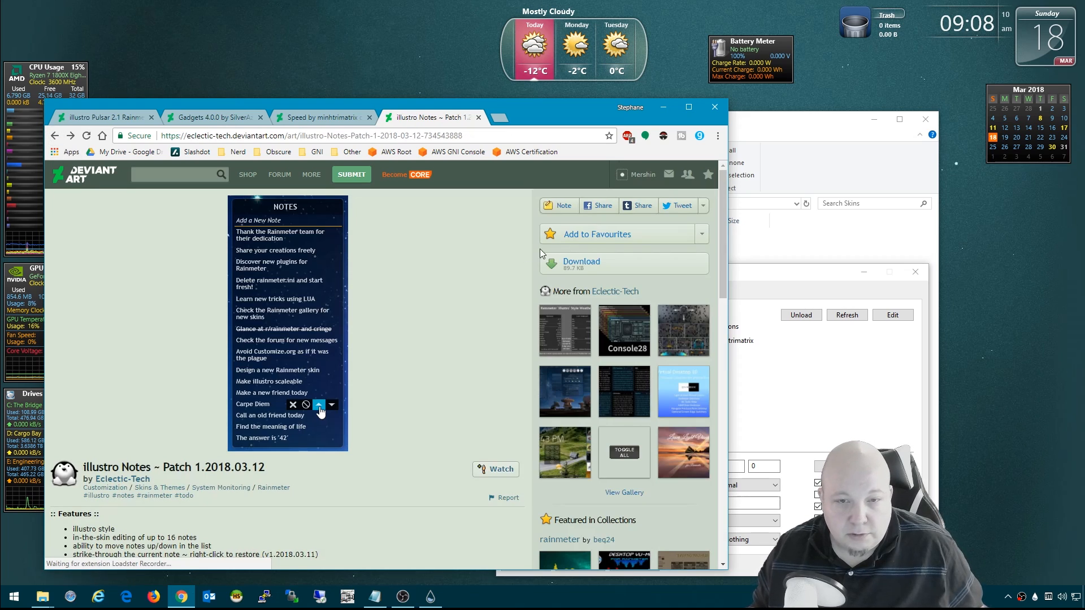
left_click(86, 135)
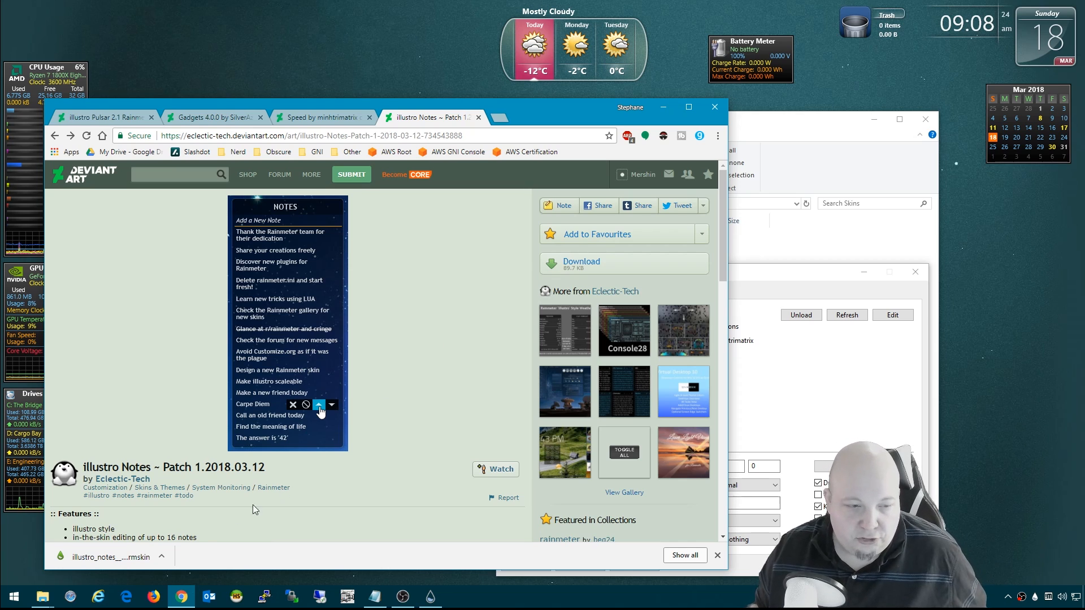
Install the downloaded illustro Notes .rmskin and place its to-do list on the right below the calendar
left_click(108, 559)
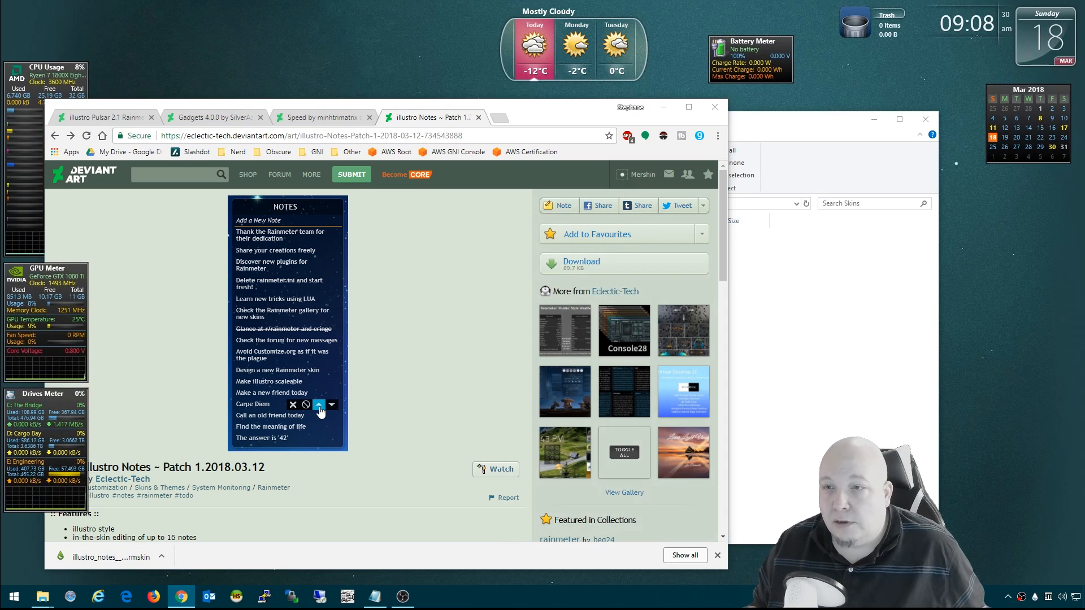
mouse_move(830, 98)
left_mouse_down()
mouse_move(991, 198)
mouse_move(987, 189)
left_mouse_up()
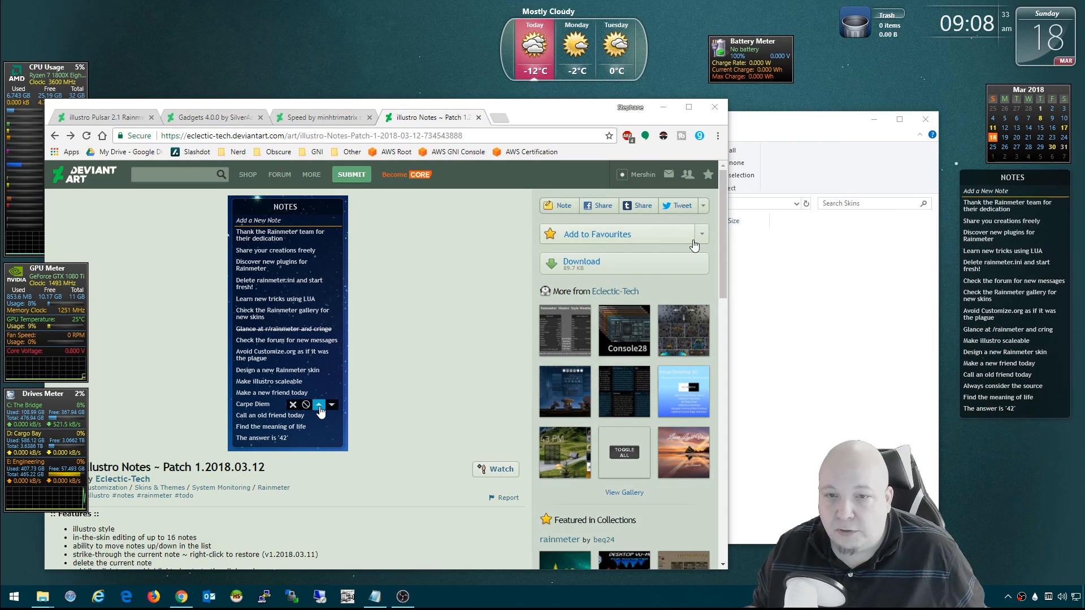
triple_click(532, 264)
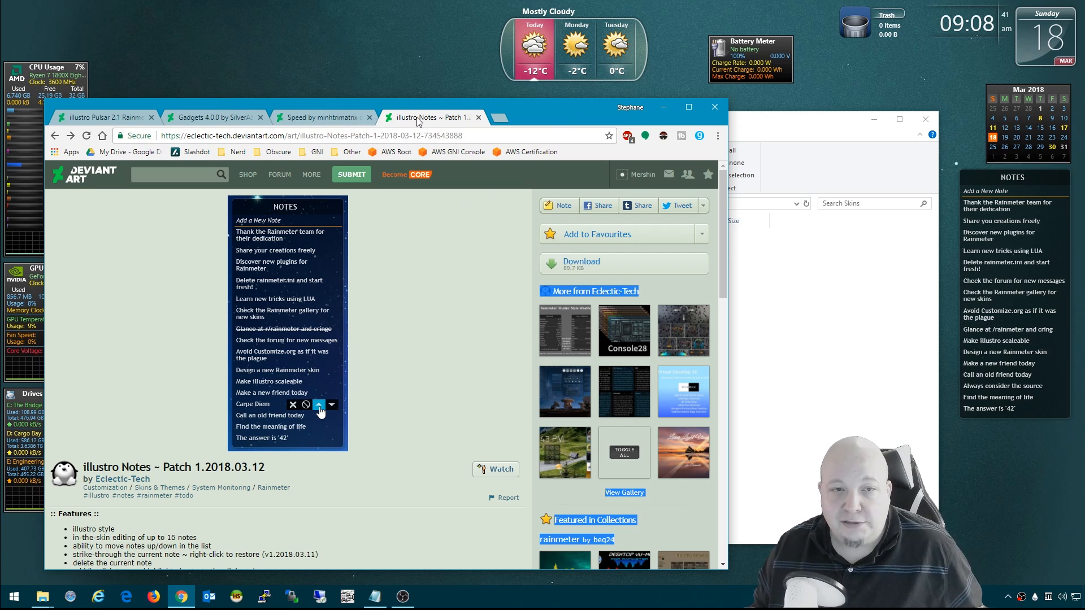
Return the browser to the Gadgets 4.0.0 skin page via the Speed tab
left_click(317, 119)
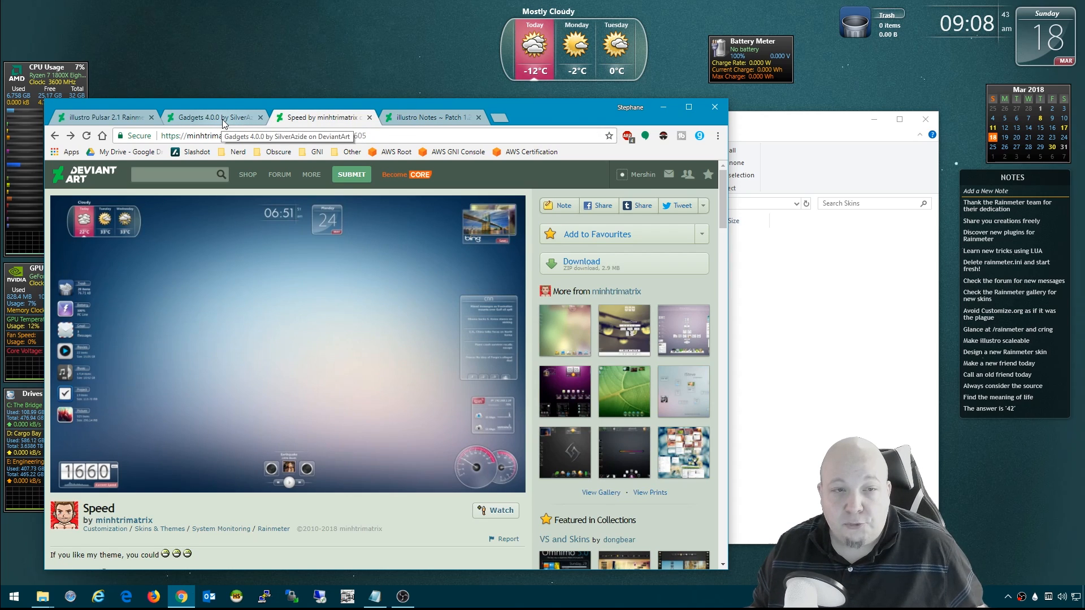
left_click(225, 124)
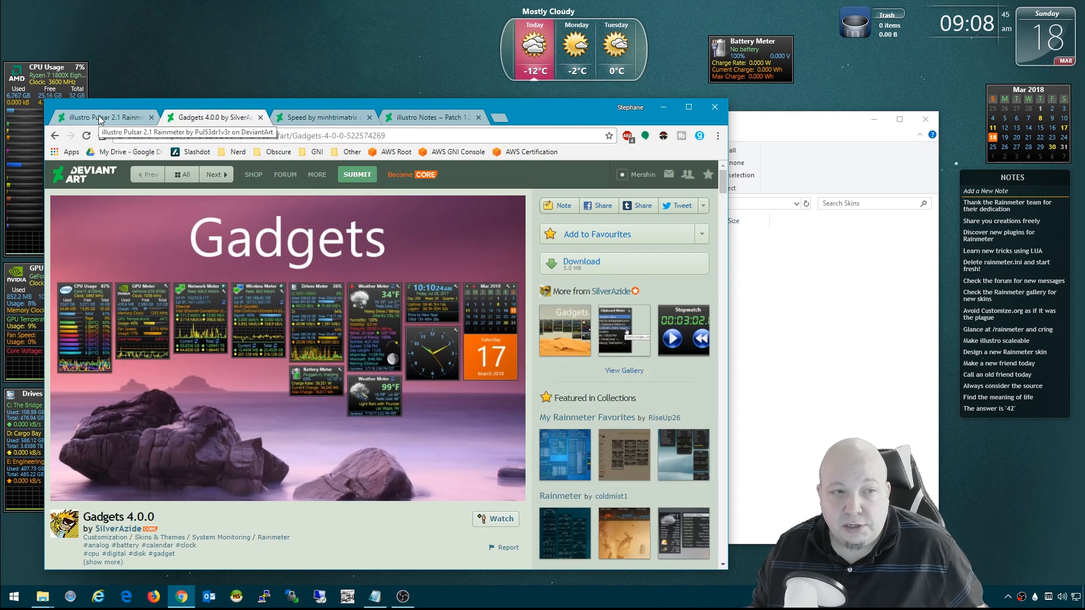
left_click(663, 108)
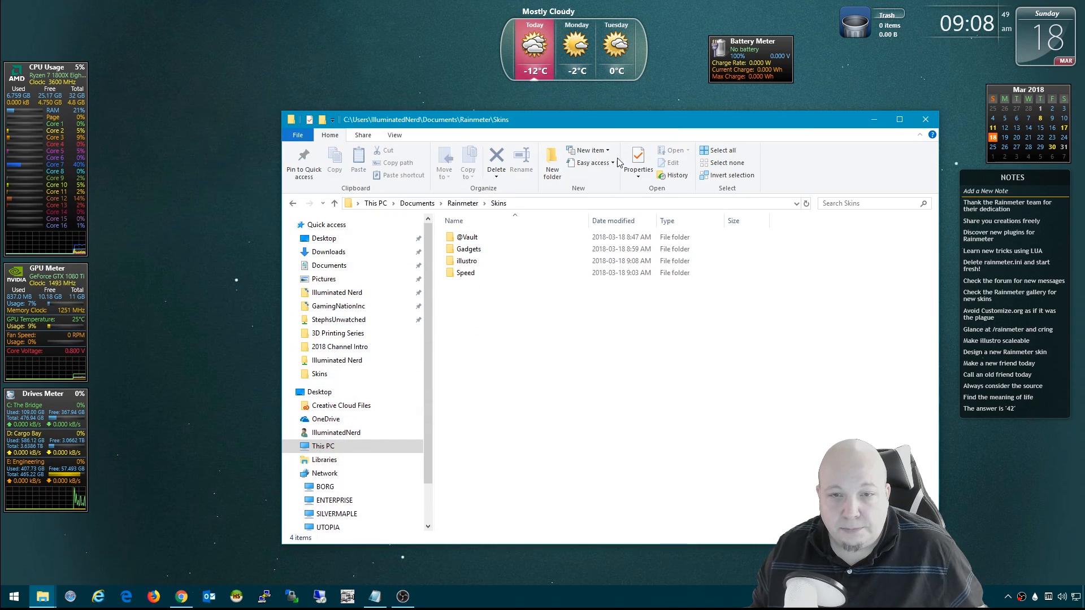
right_click(528, 319)
left_click(509, 332)
left_click_drag(514, 329, 450, 233)
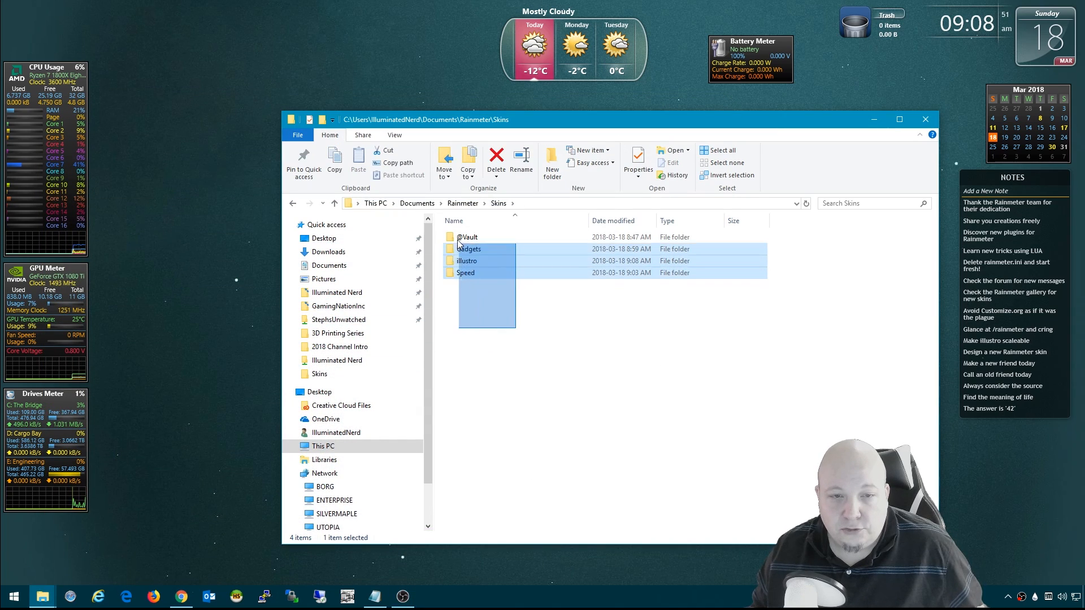
left_click(543, 354)
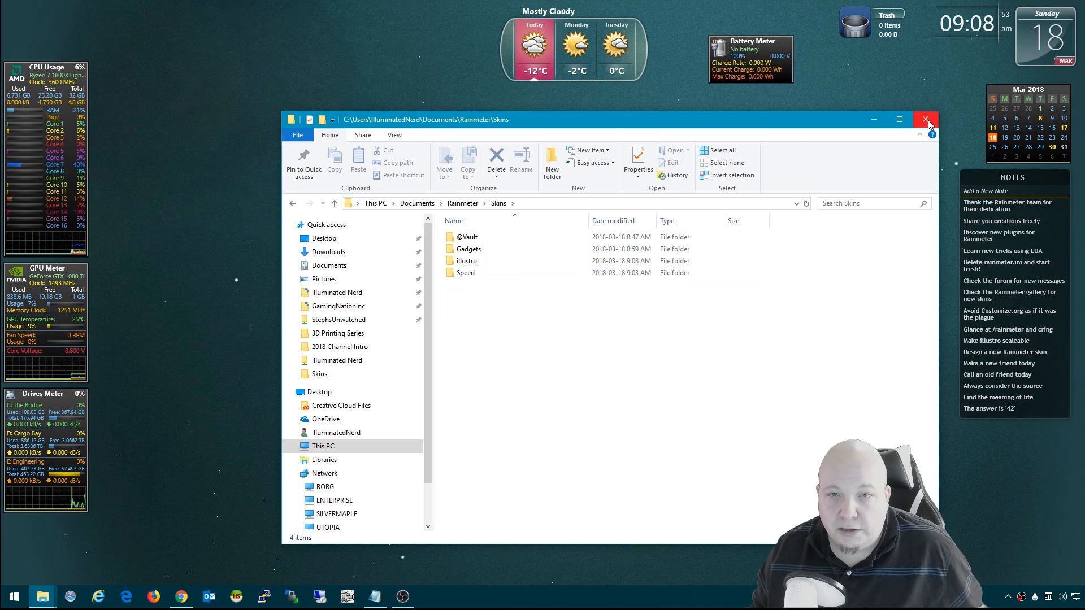
left_click(925, 119)
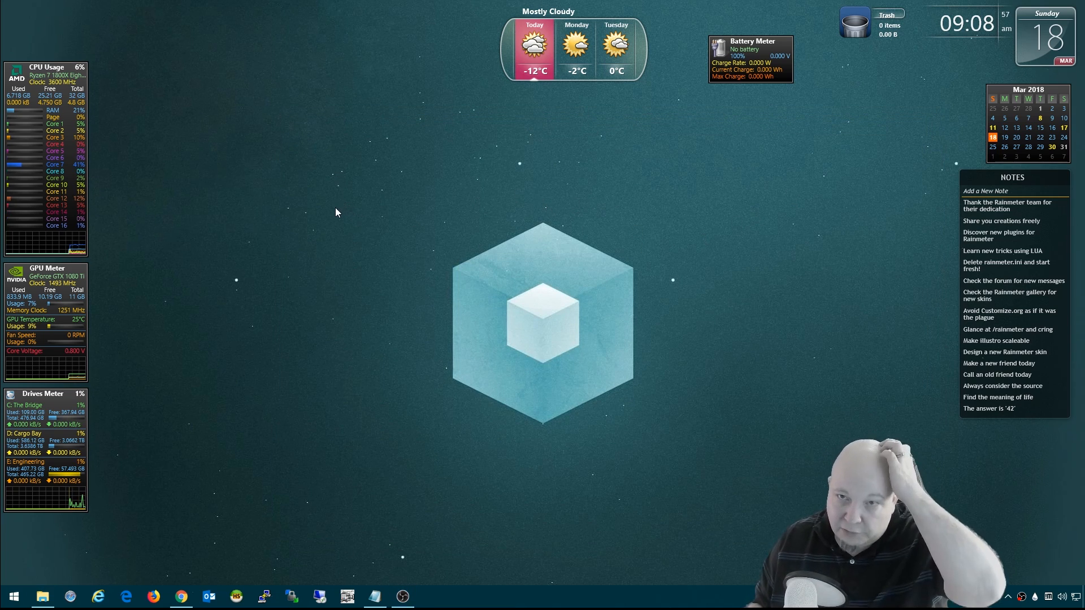
Unload the Battery Meter skin and bring the All CPU Meter Settings panel to the upper left
right_click(752, 42)
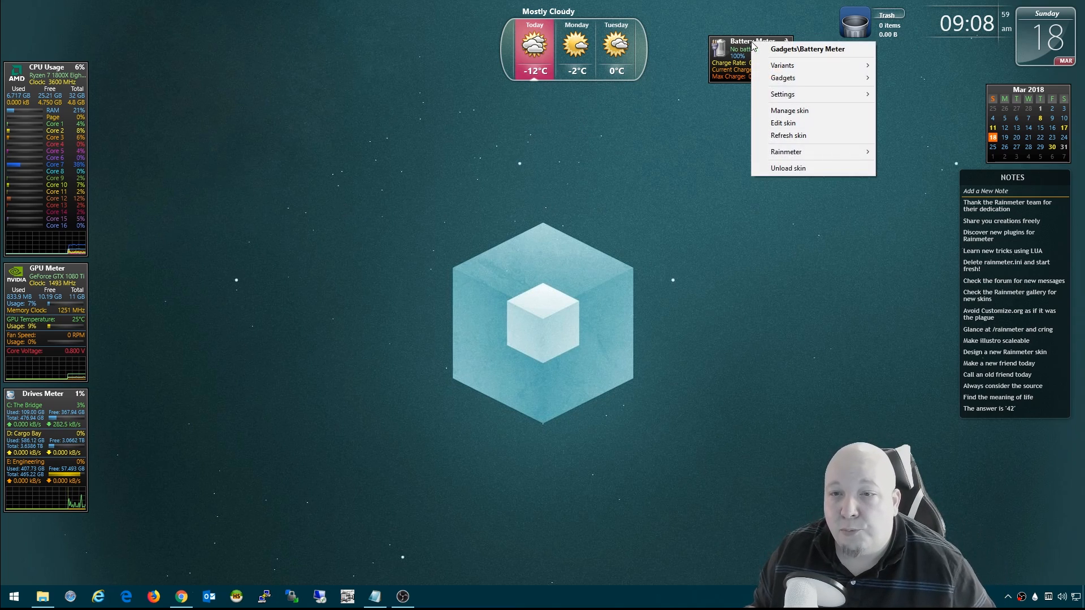
left_click(771, 168)
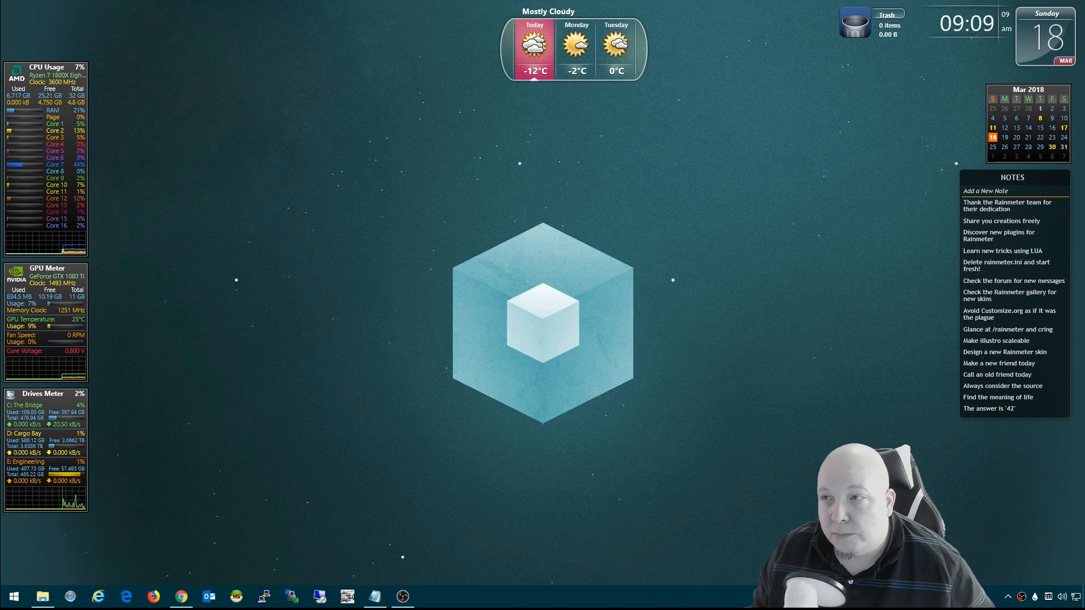
left_click_drag(389, 145, 174, 69)
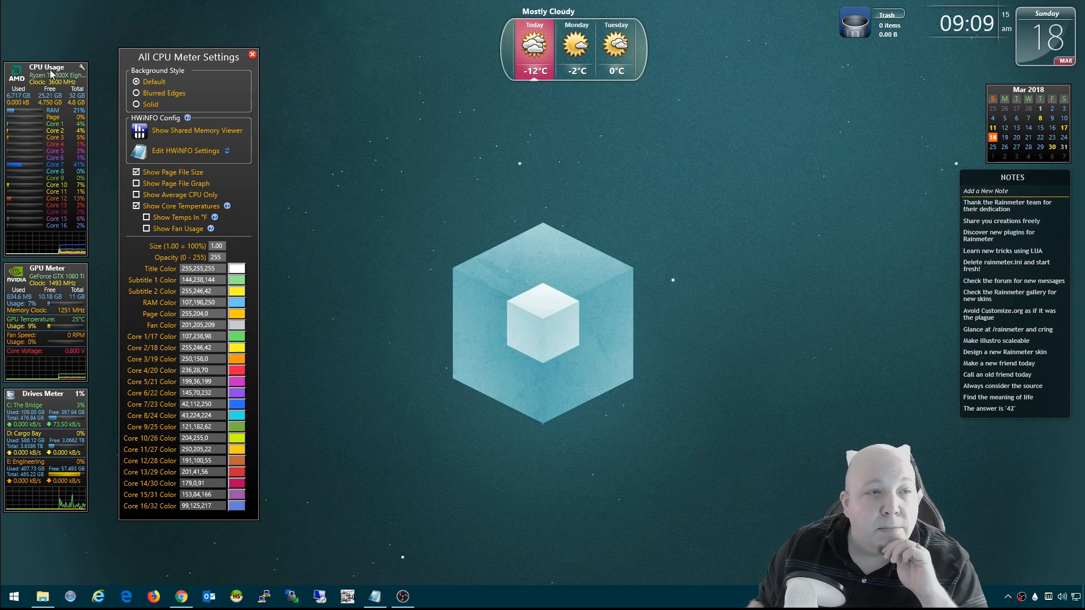
In All CPU Meter Settings, stop showing page file size and core temperatures
left_click(252, 57)
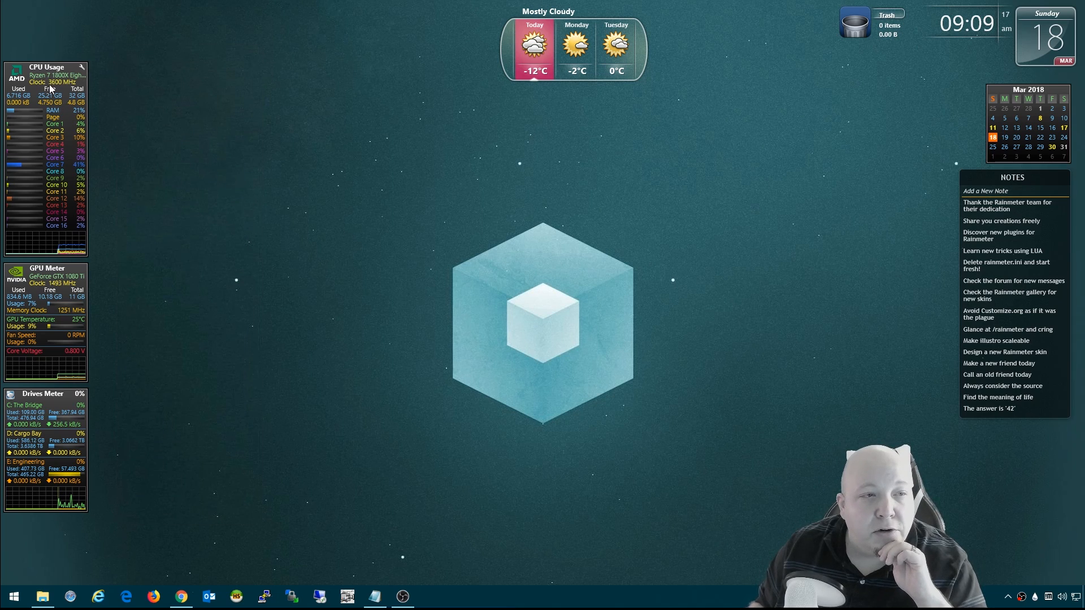
left_click(83, 68)
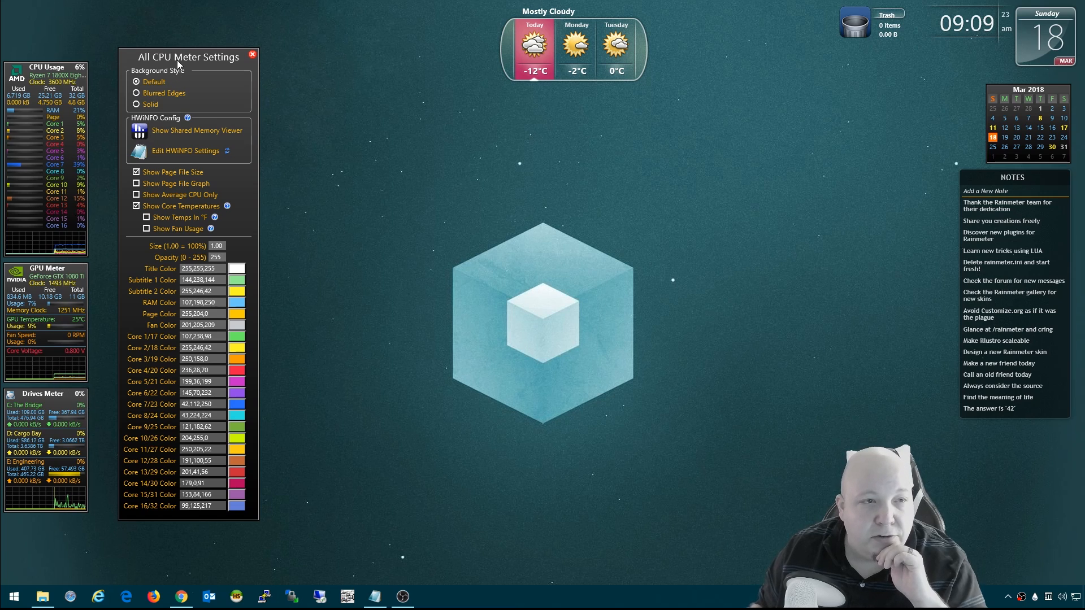
left_click_drag(177, 61, 178, 55)
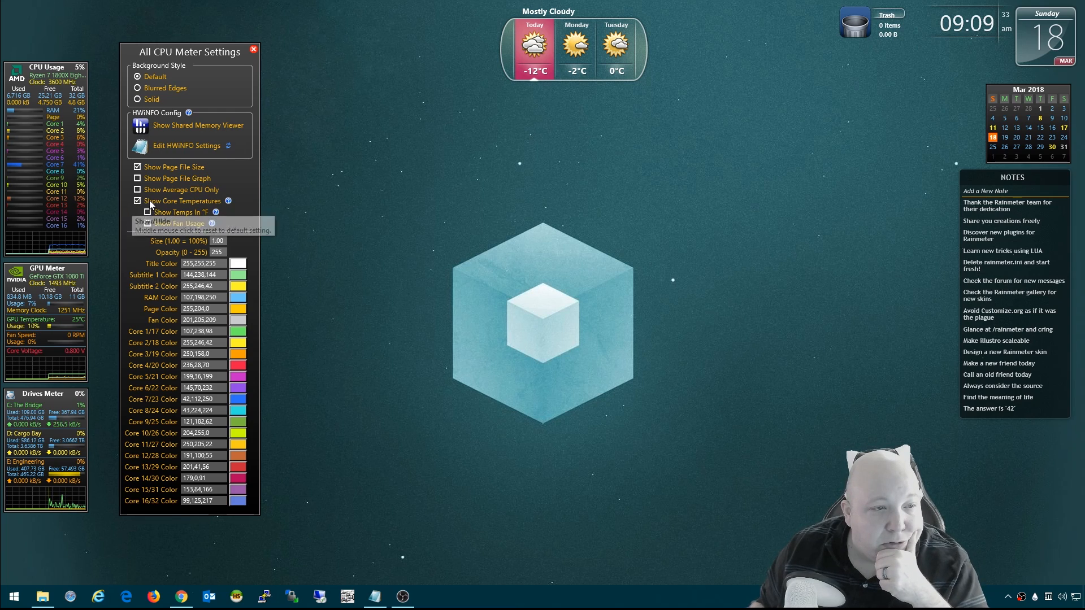
left_click(138, 168)
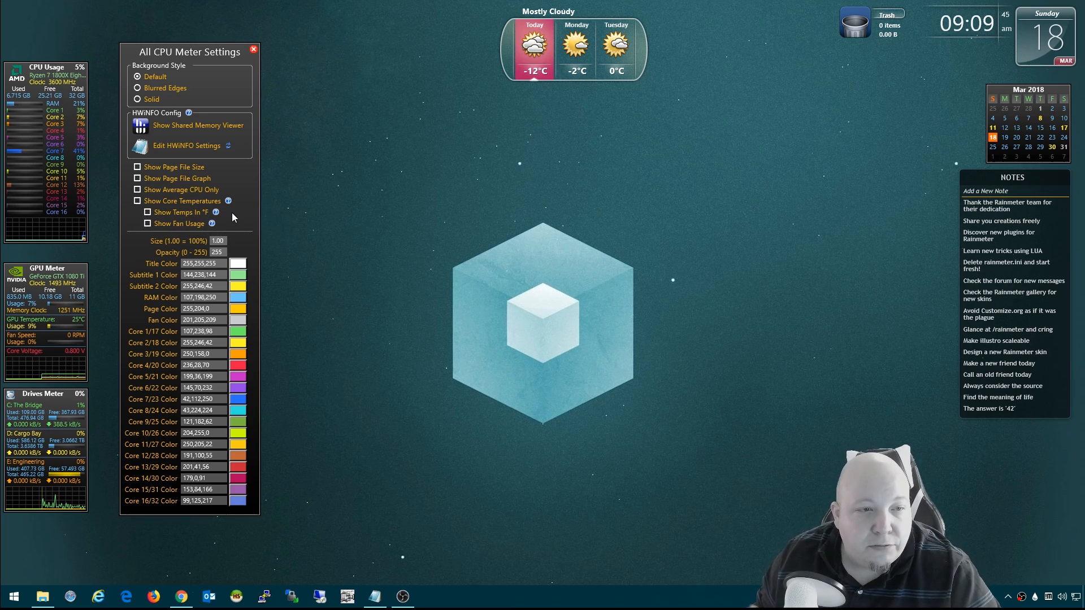
Set the CPU meter opacity to 0, move the meter to the screen top and close its settings
left_click(226, 252)
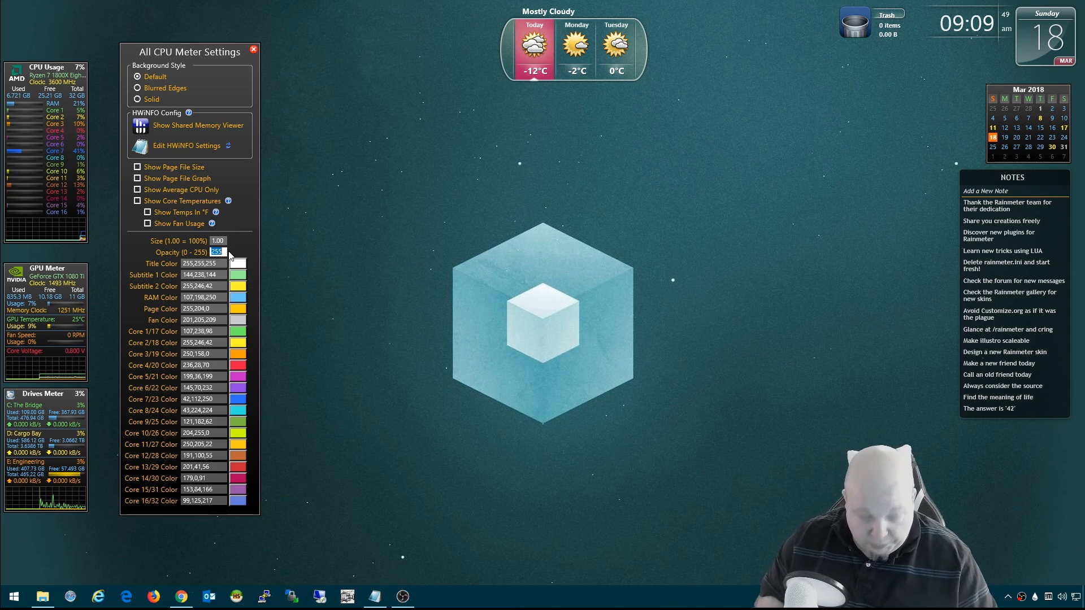
type("0")
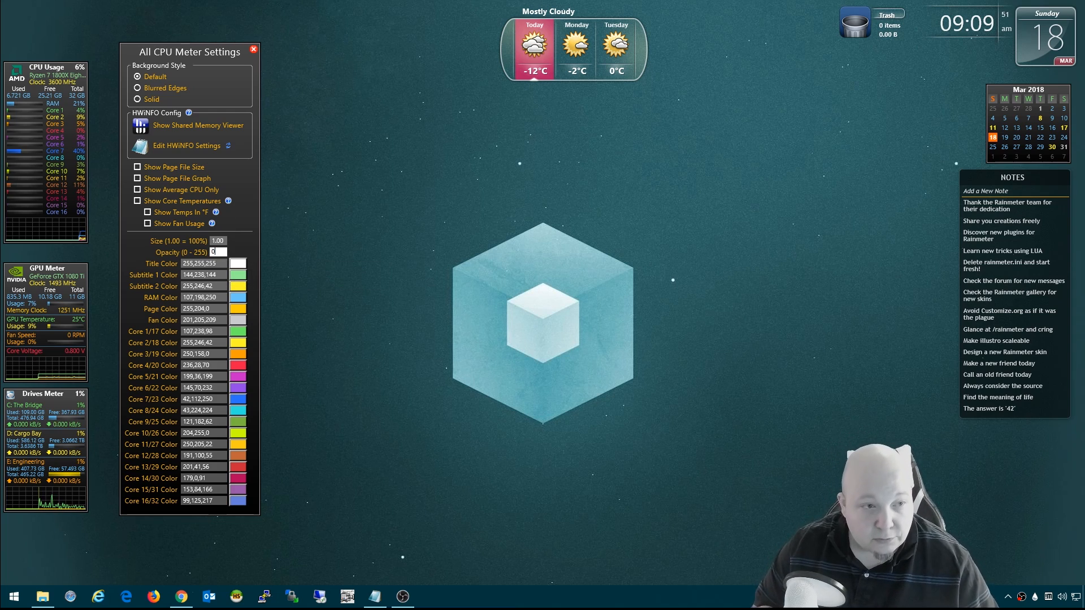
key("Return")
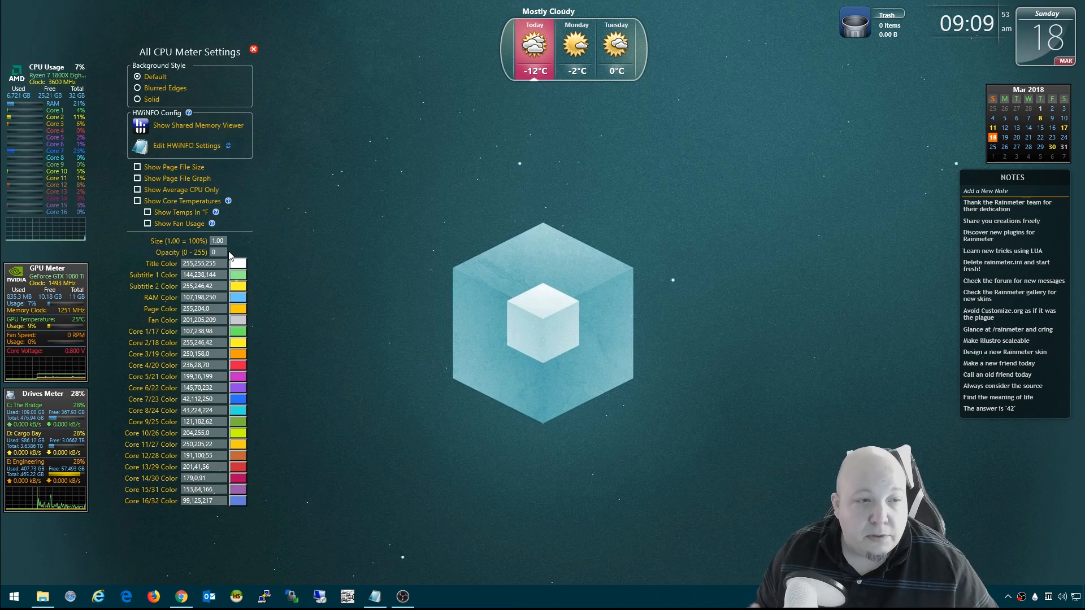
left_click_drag(59, 68, 53, 15)
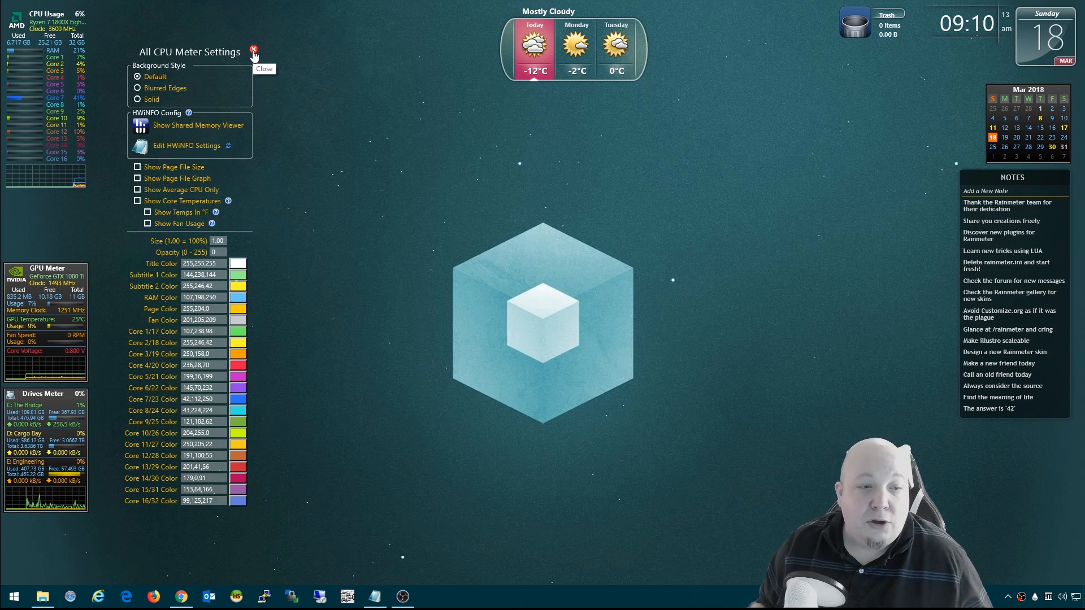
left_click(254, 52)
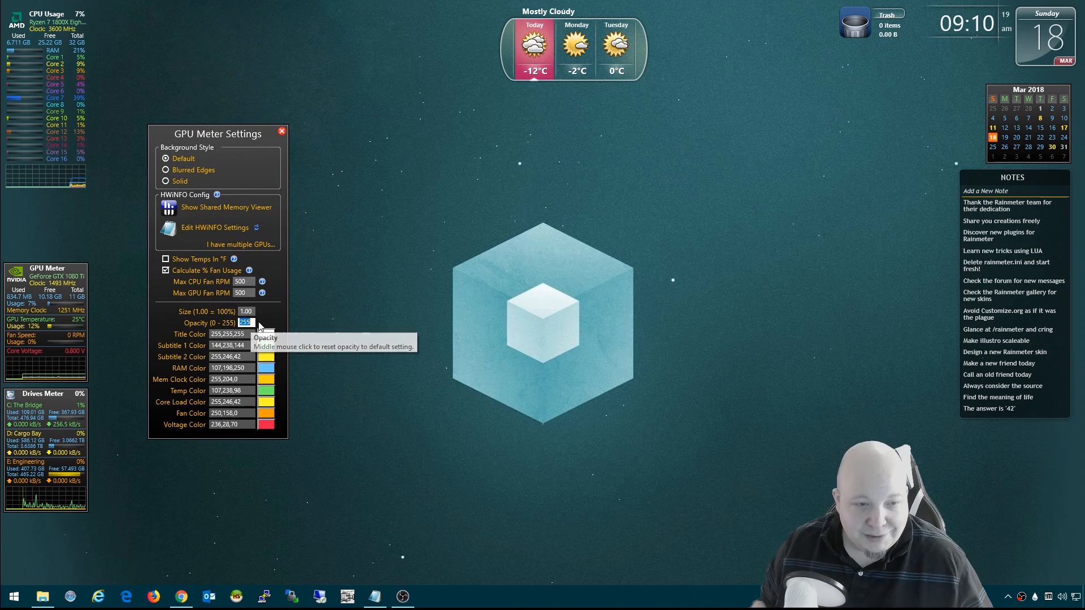
Set the GPU Meter background opacity to 0 and close its settings
left_click(251, 324)
type("0")
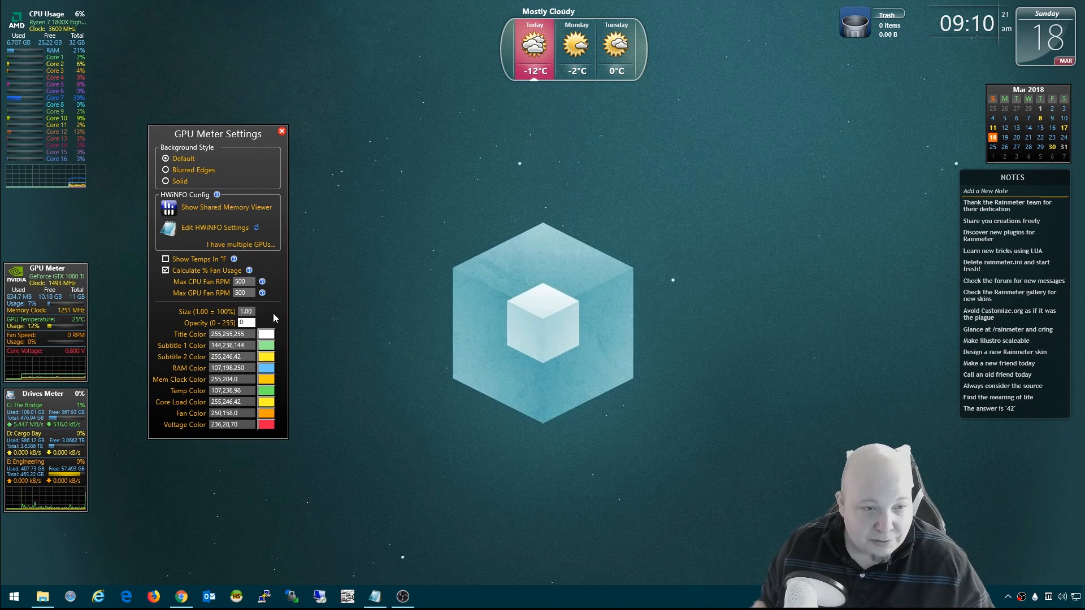
key("Escape")
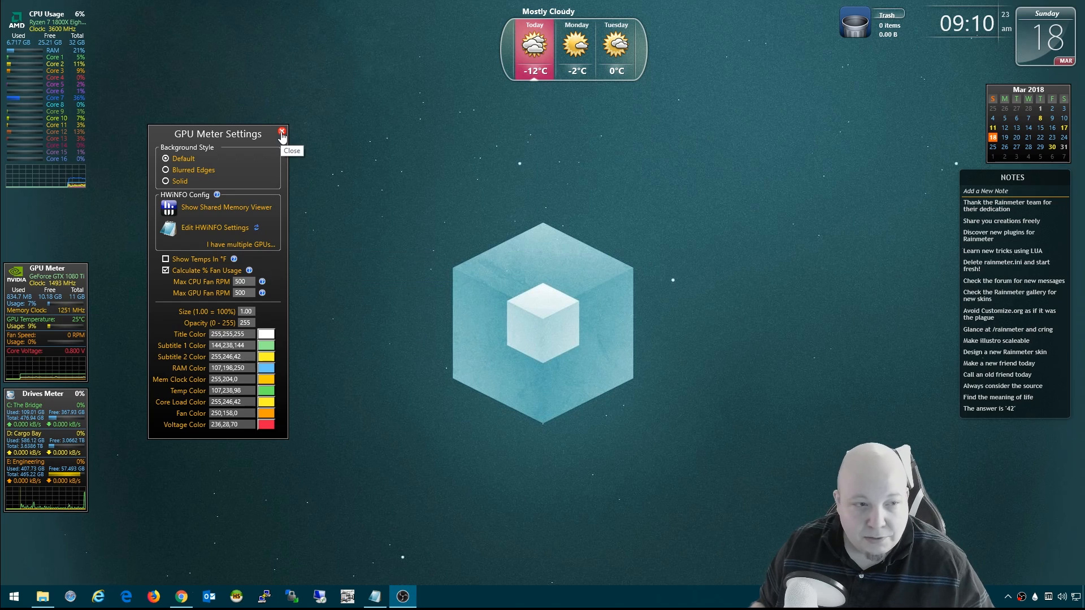
left_click(246, 324)
type("0")
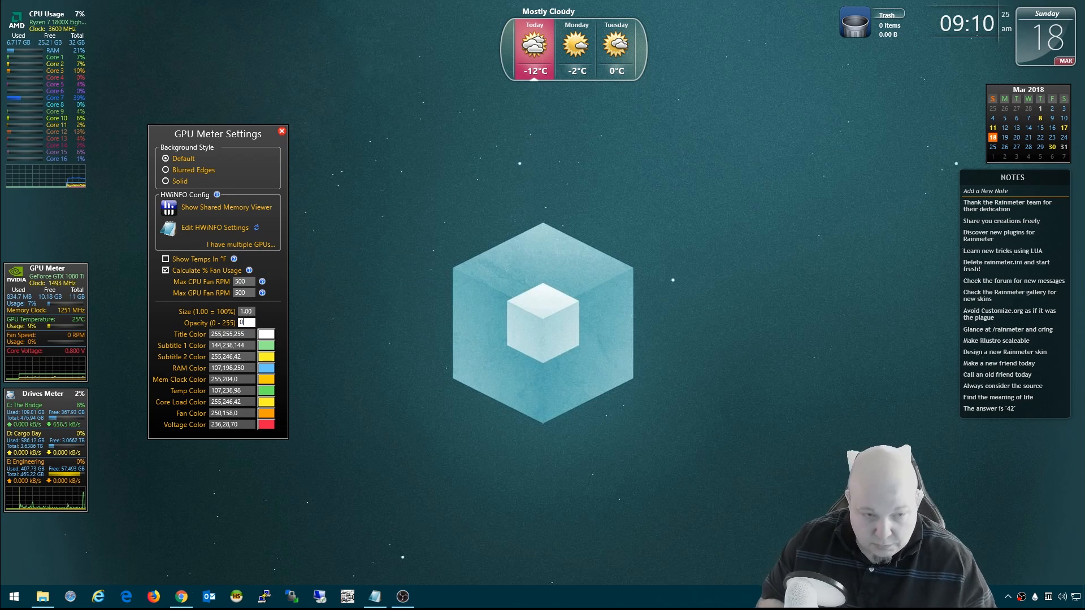
key("Return")
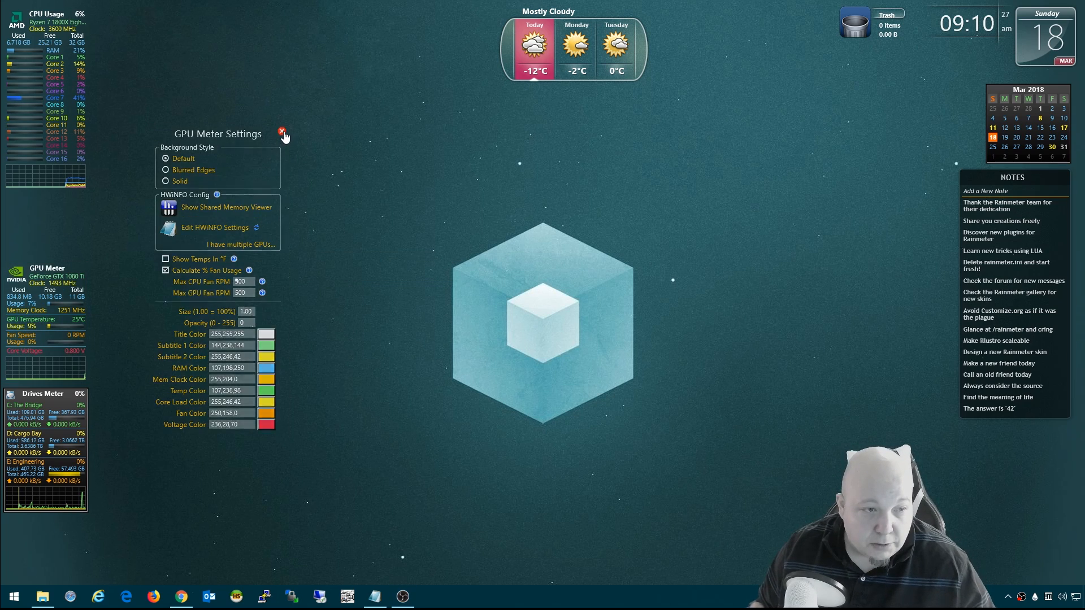
left_click(282, 134)
Stack the CPU, GPU and Drives meters tightly at the top left and bring the Drives Meter settings over
left_click_drag(53, 268, 49, 202)
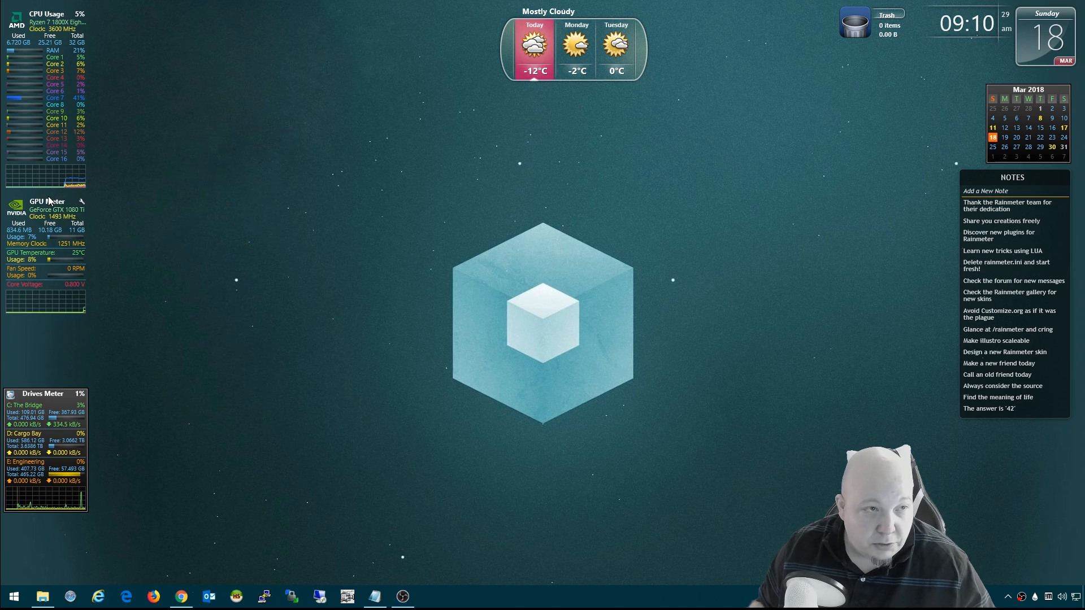
left_click_drag(23, 16, 42, 8)
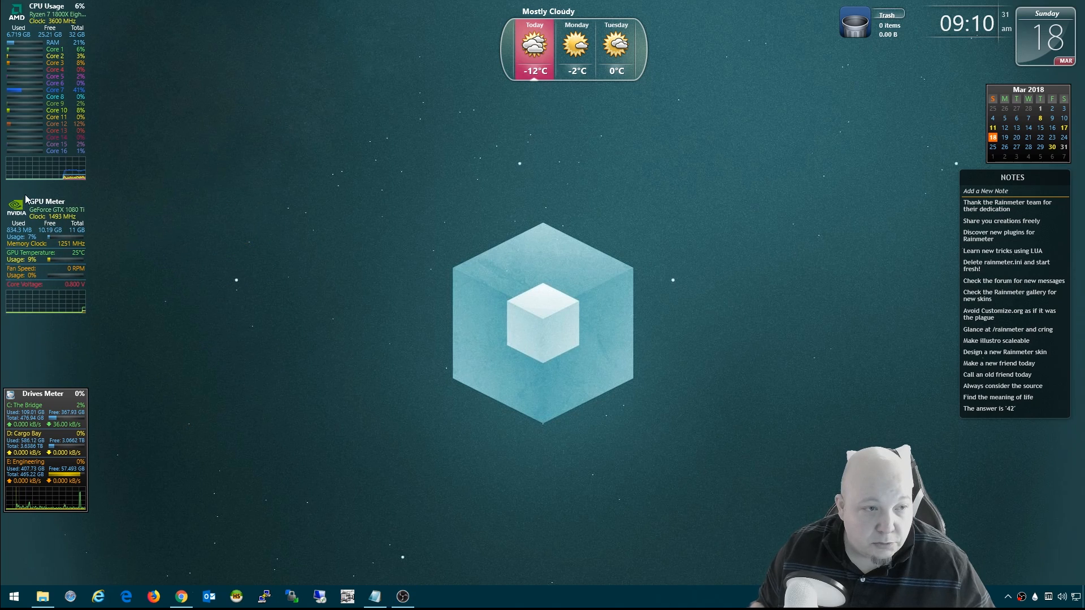
left_click_drag(36, 205, 34, 198)
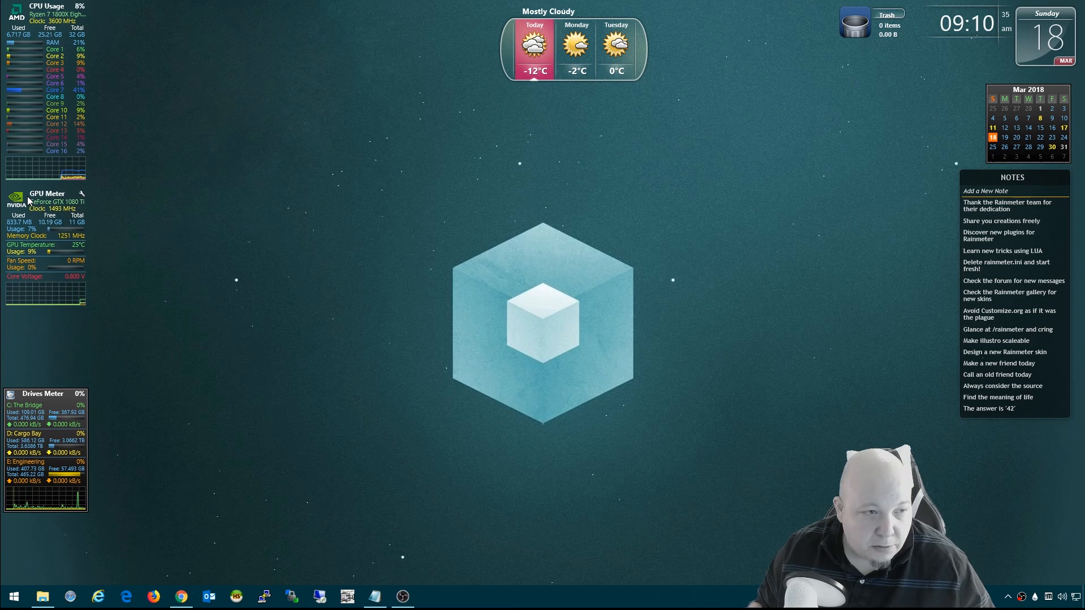
left_click_drag(34, 398, 32, 326)
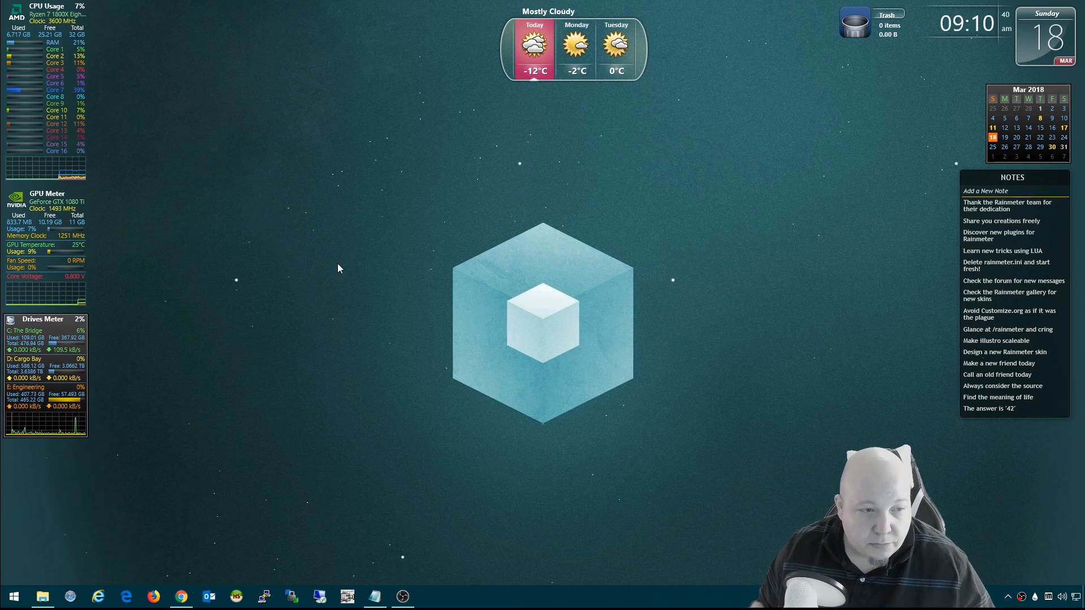
left_click_drag(574, 37, 339, 37)
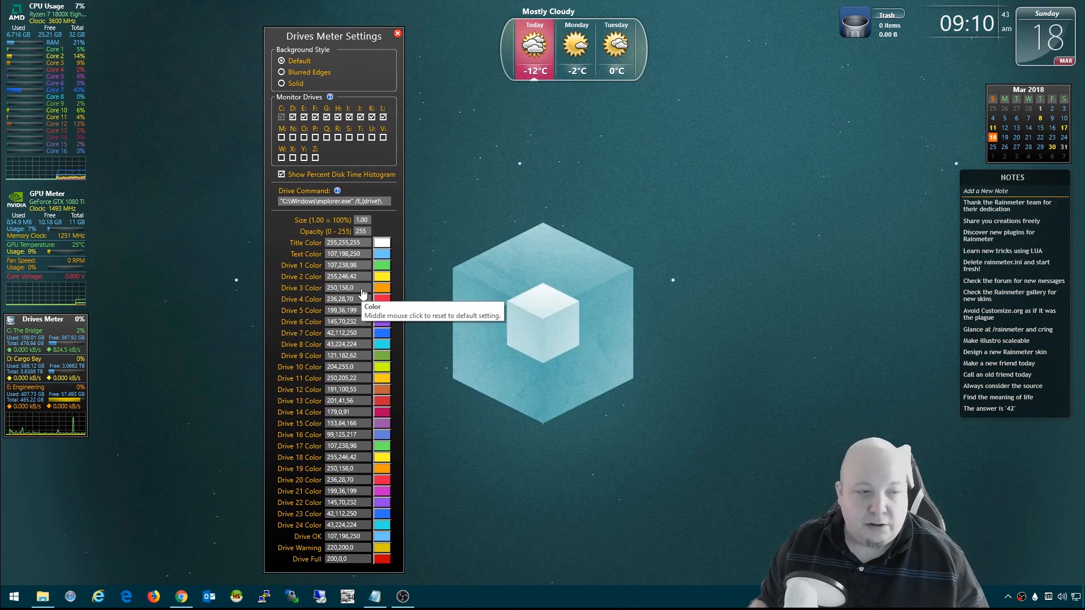
Set the Drives Meter opacity to 0, confirm it, and close its settings
left_click(362, 231)
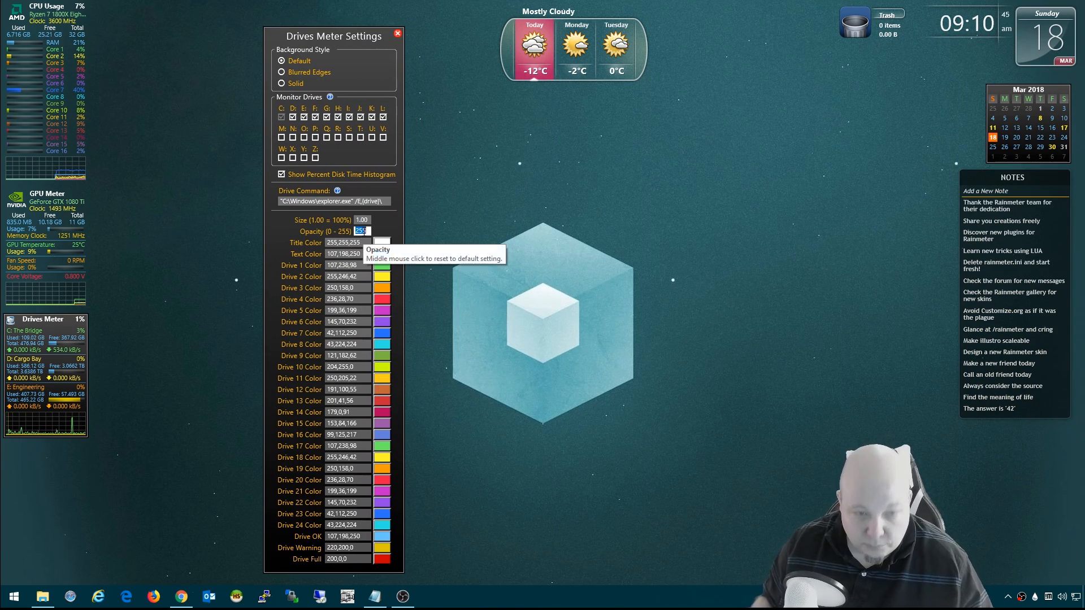
type("0")
key("Return")
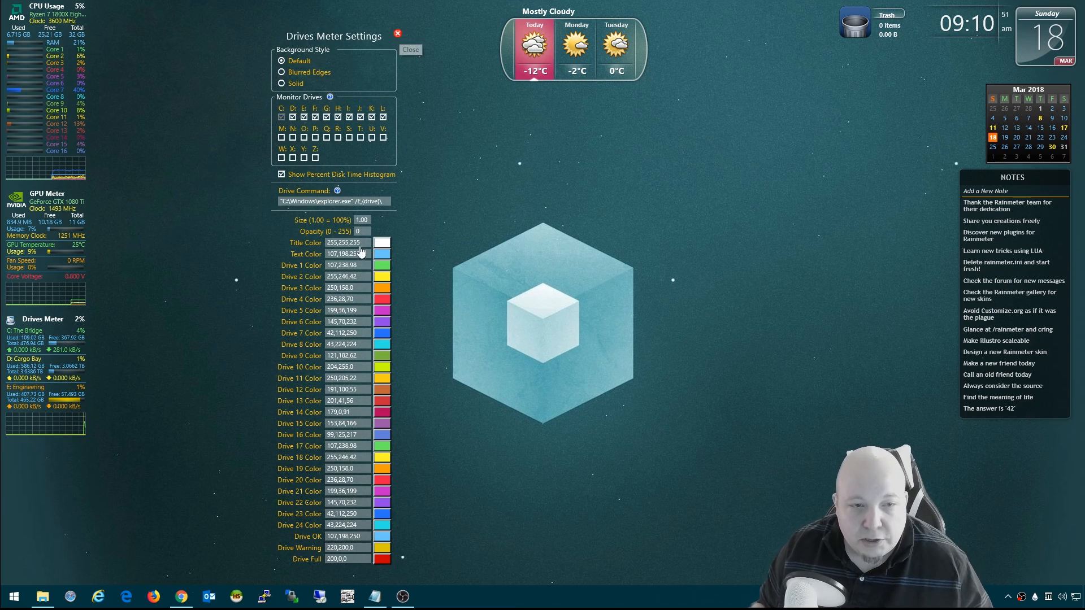
left_click(364, 232)
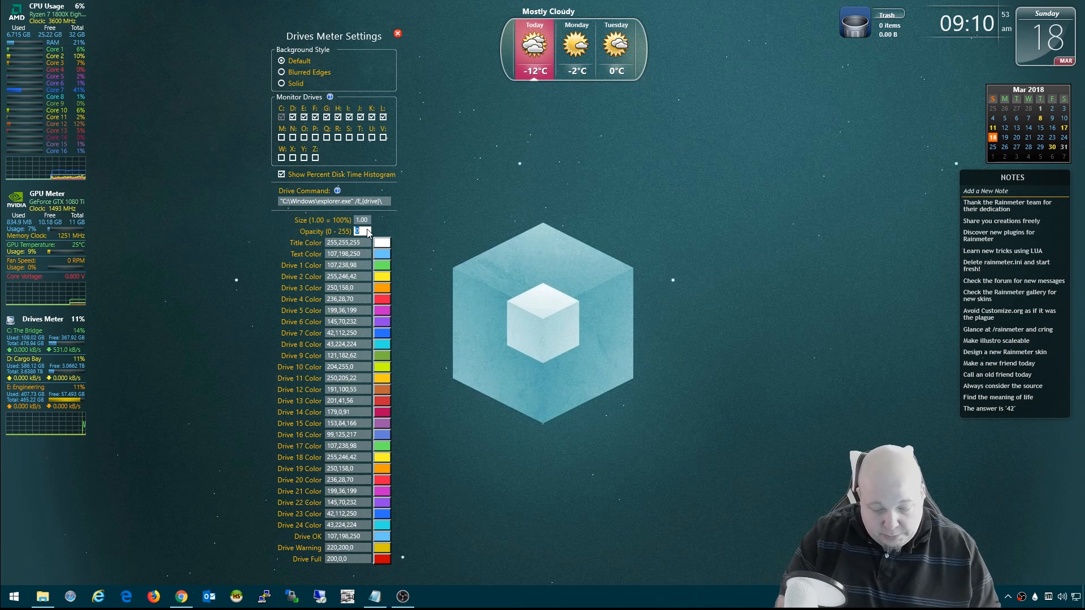
type("50")
key("Return")
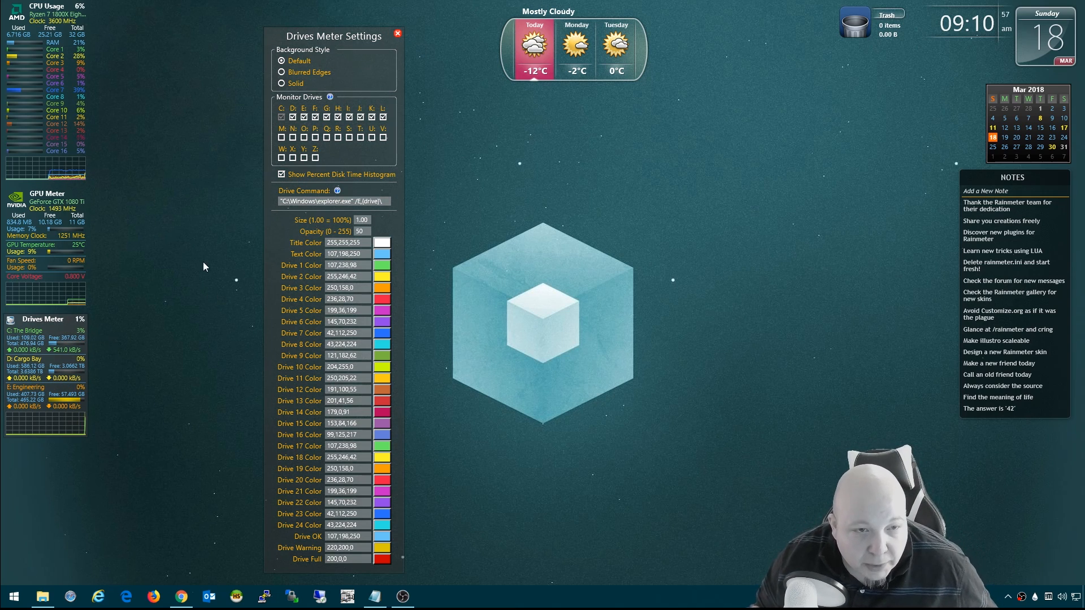
left_click(360, 232)
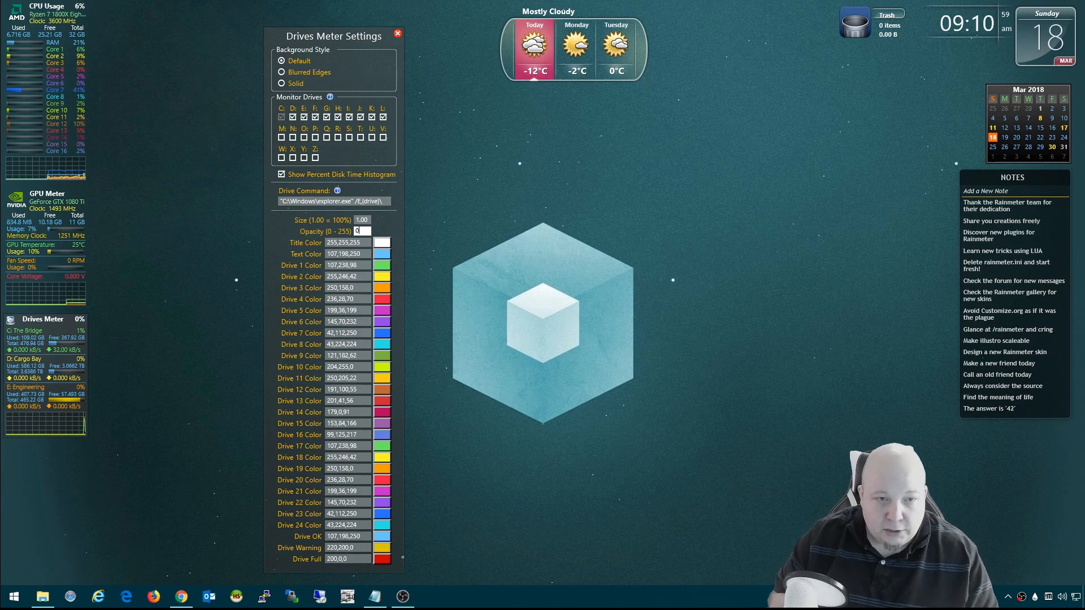
key("Return")
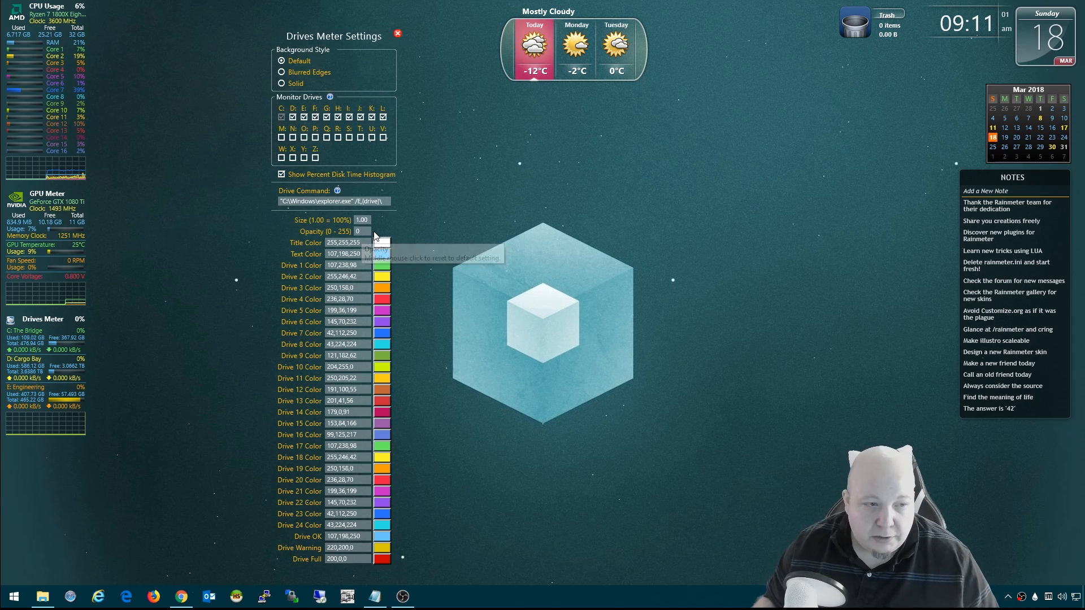
left_click(398, 36)
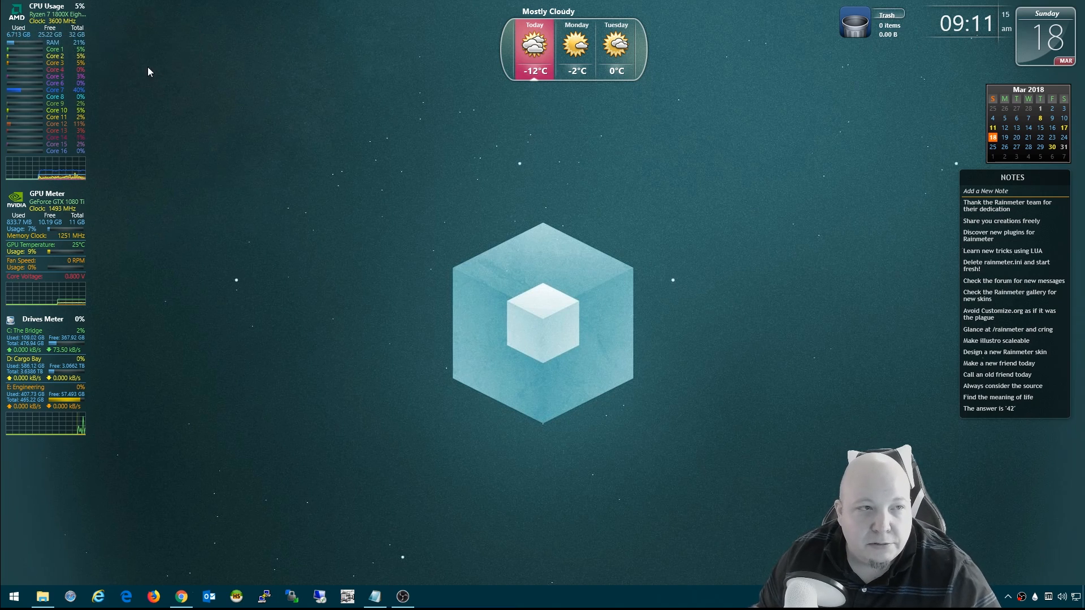
mouse_move(15, 17)
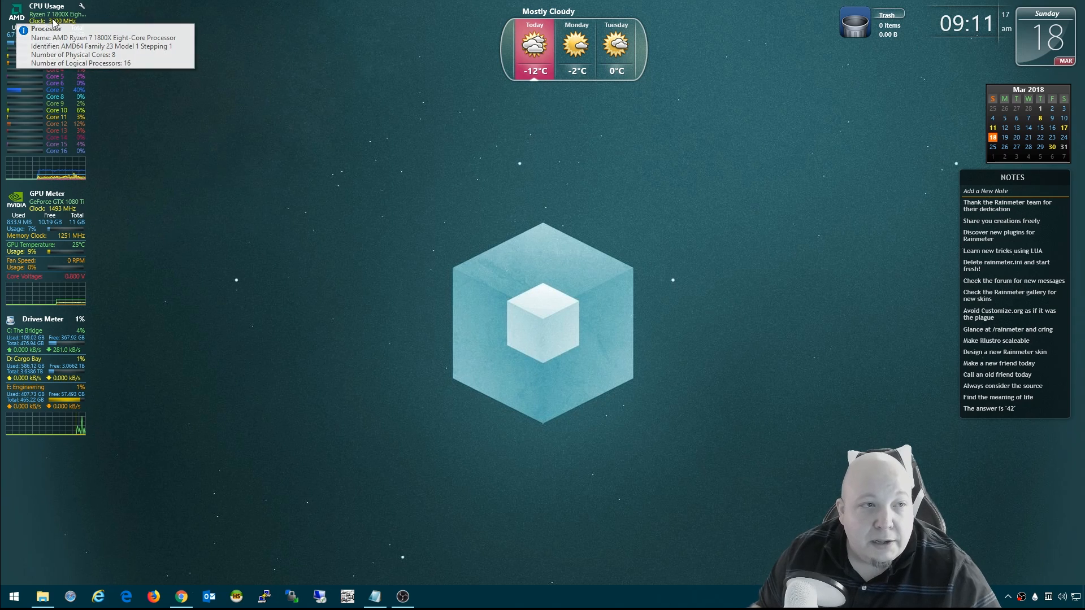
left_click(19, 18)
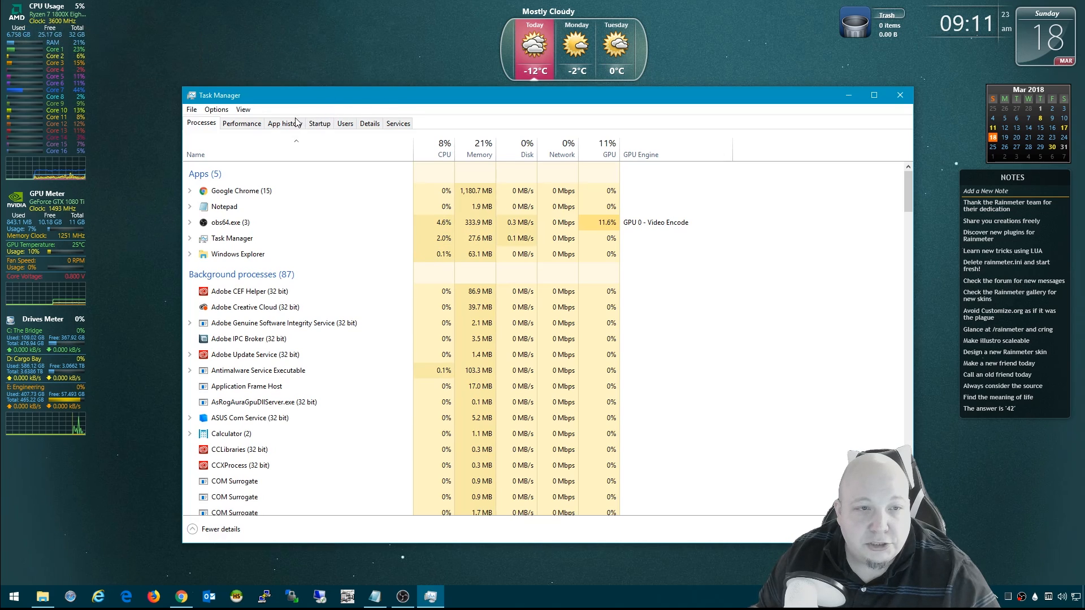
left_click(244, 123)
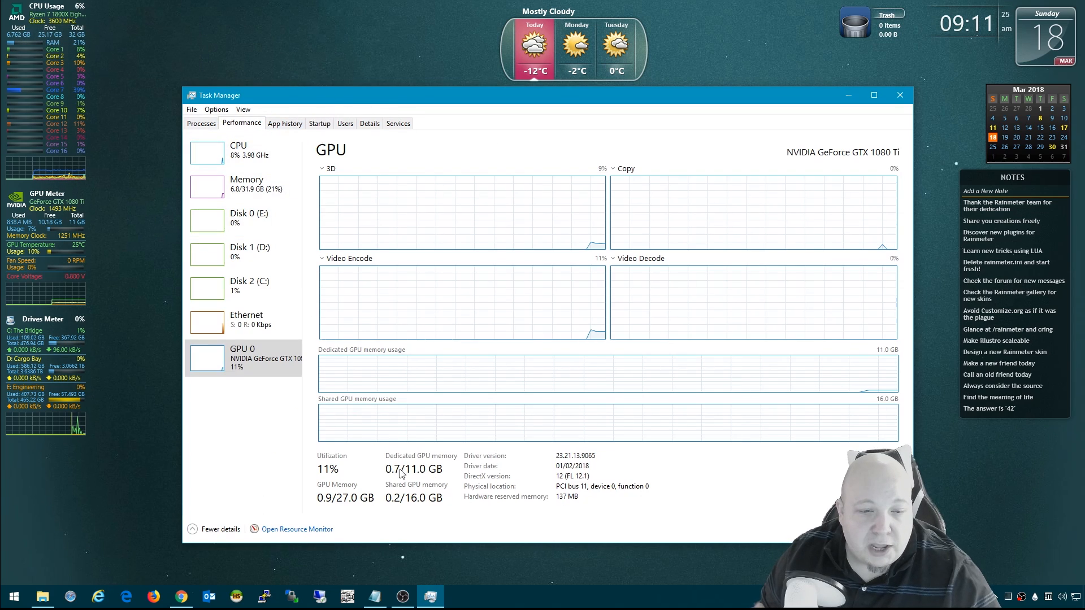
left_click(242, 153)
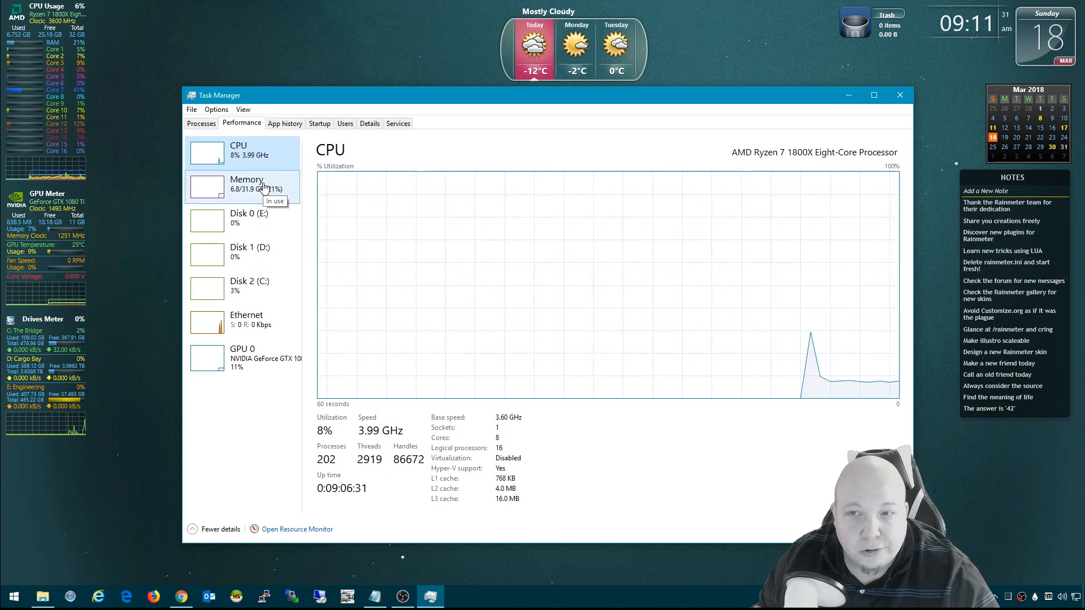
left_click(245, 197)
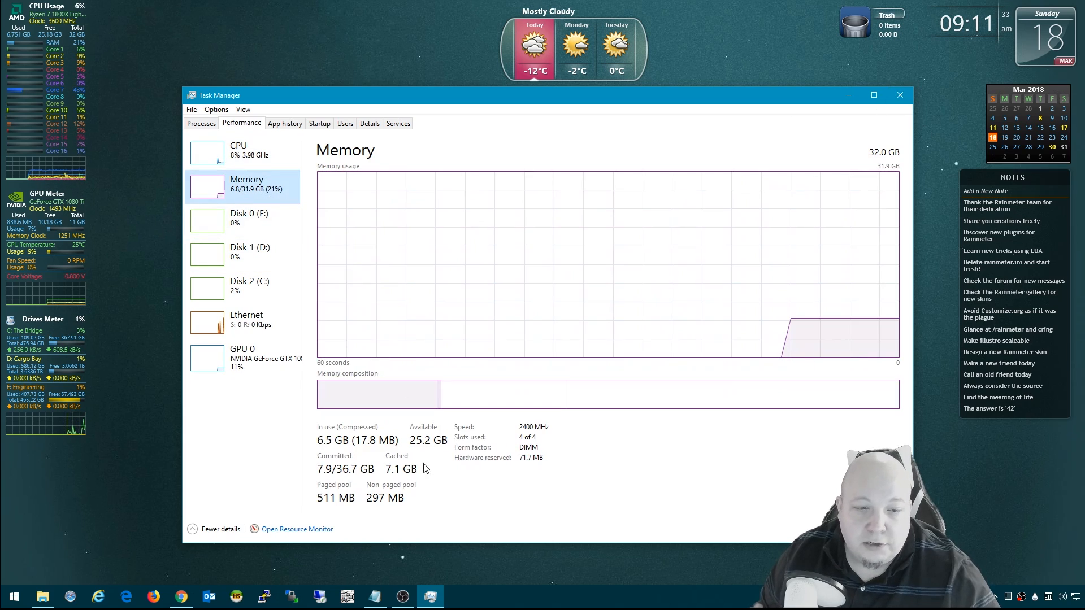
left_click(251, 146)
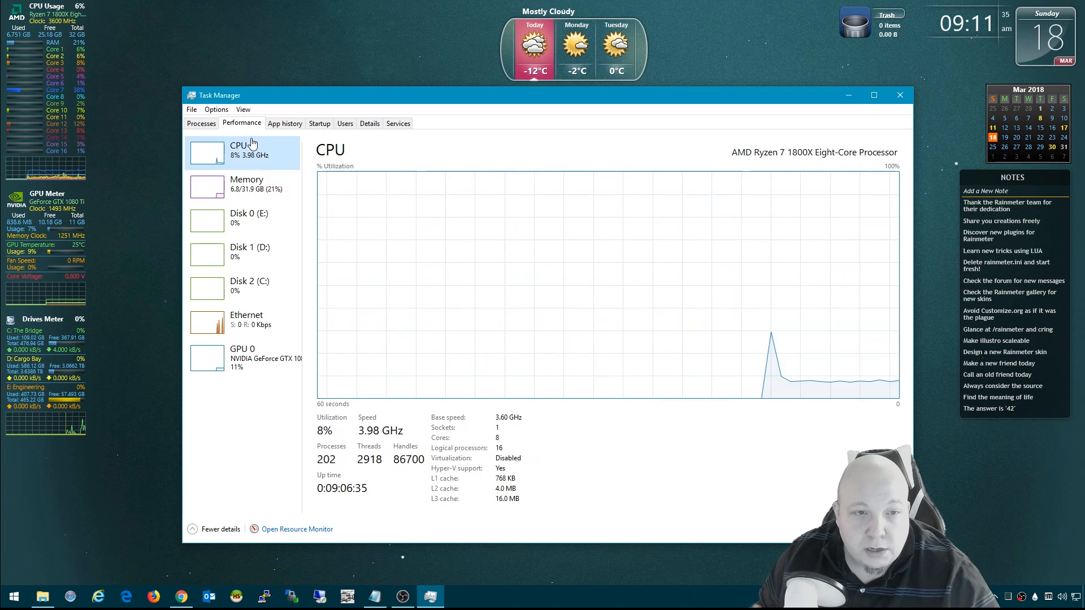
left_click(900, 95)
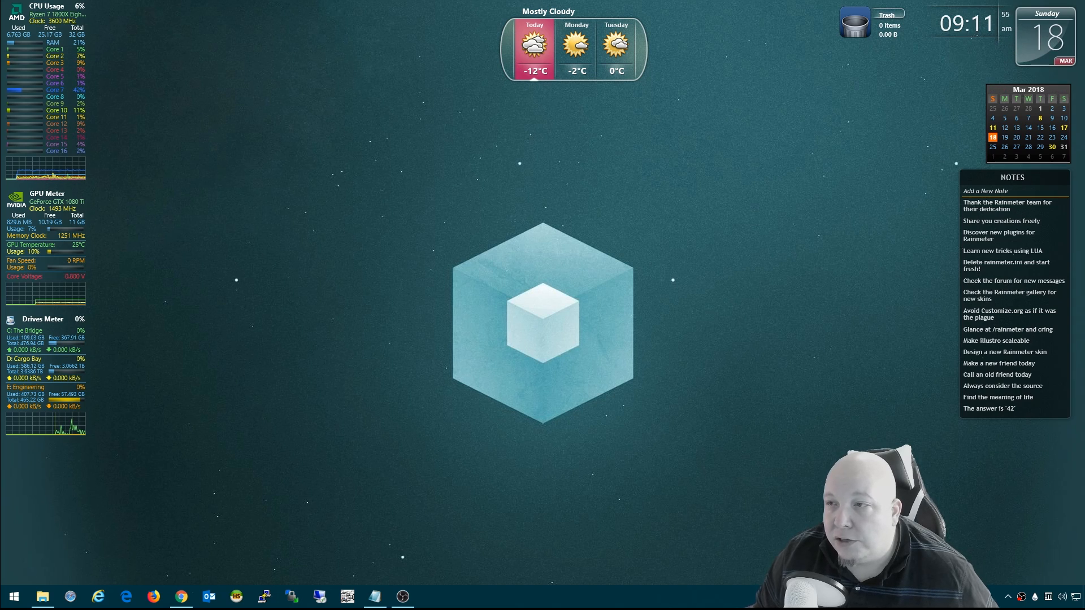
Set the calendar's background opacity to 0 in Calendar Settings
left_click(1063, 90)
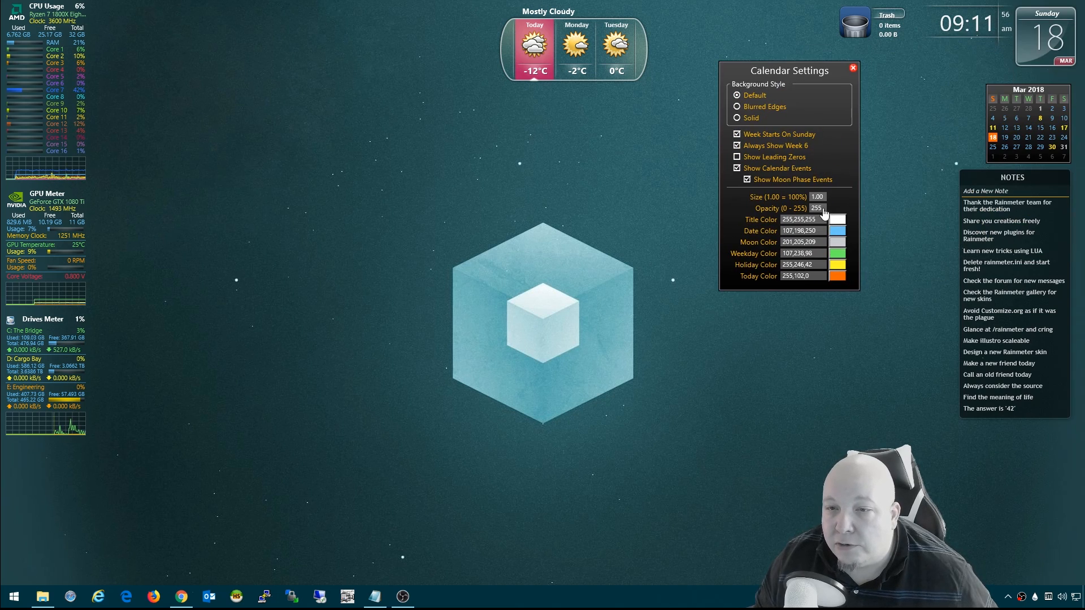
left_click(819, 208)
type("0")
key("Return")
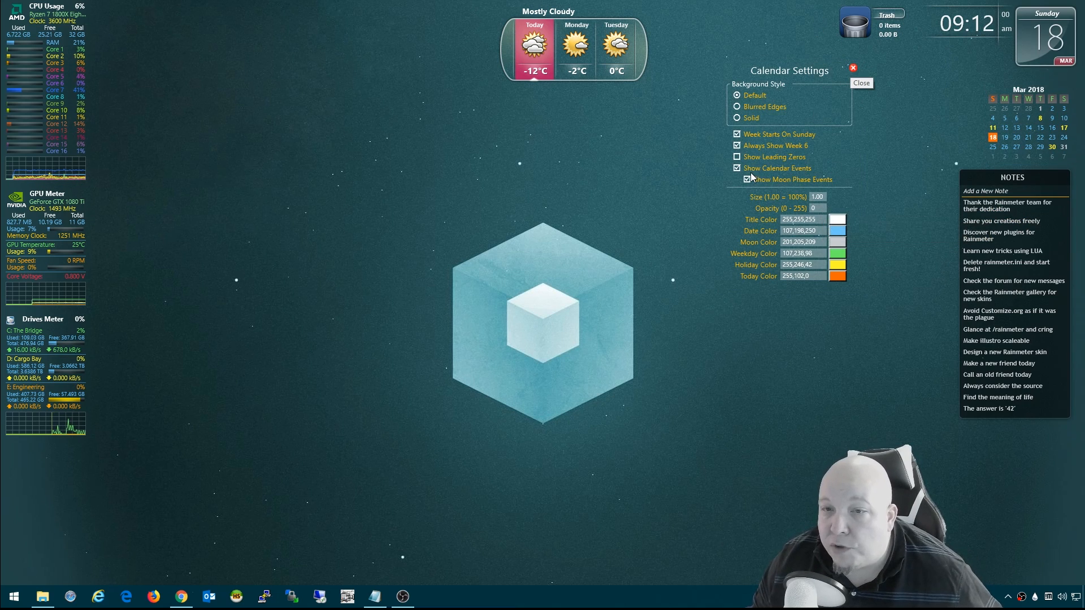
mouse_move(1028, 127)
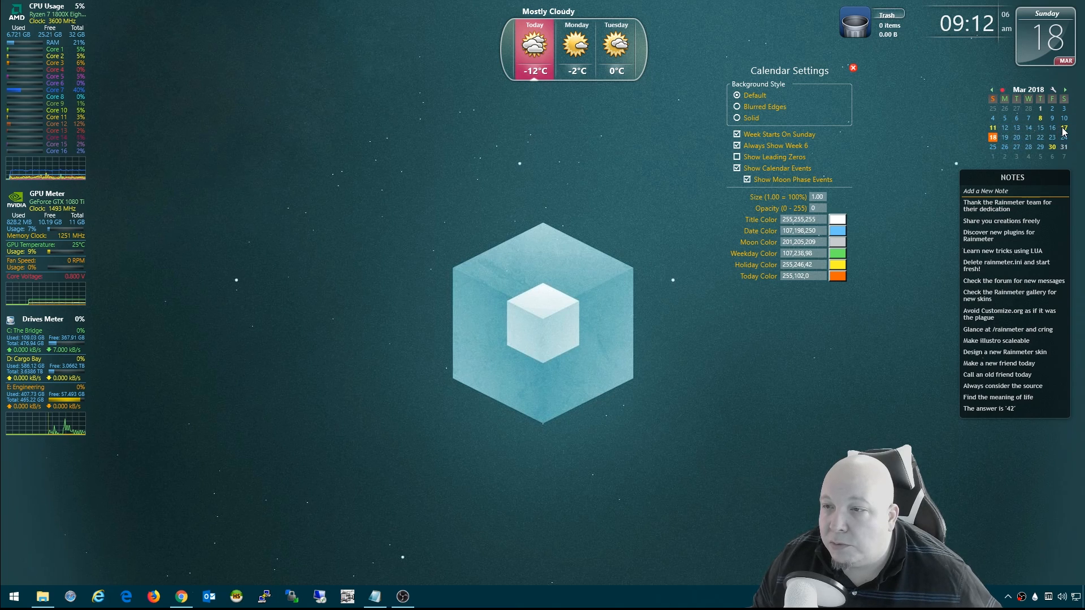
Toggle event highlights and leading zeros, enable moon phase events, and close Calendar Settings
left_click(737, 168)
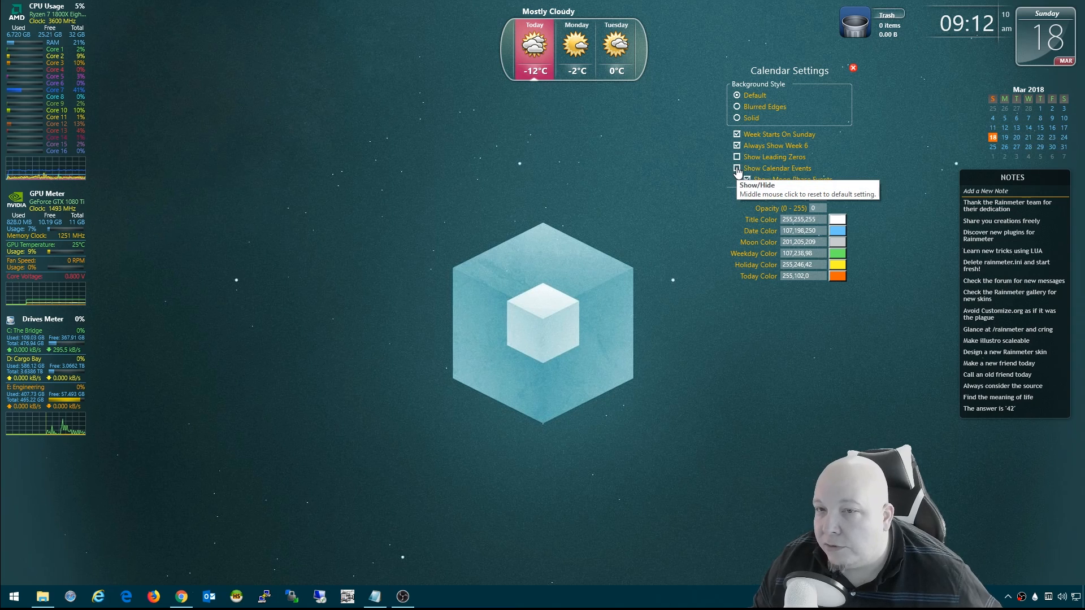
left_click(737, 168)
left_click(737, 156)
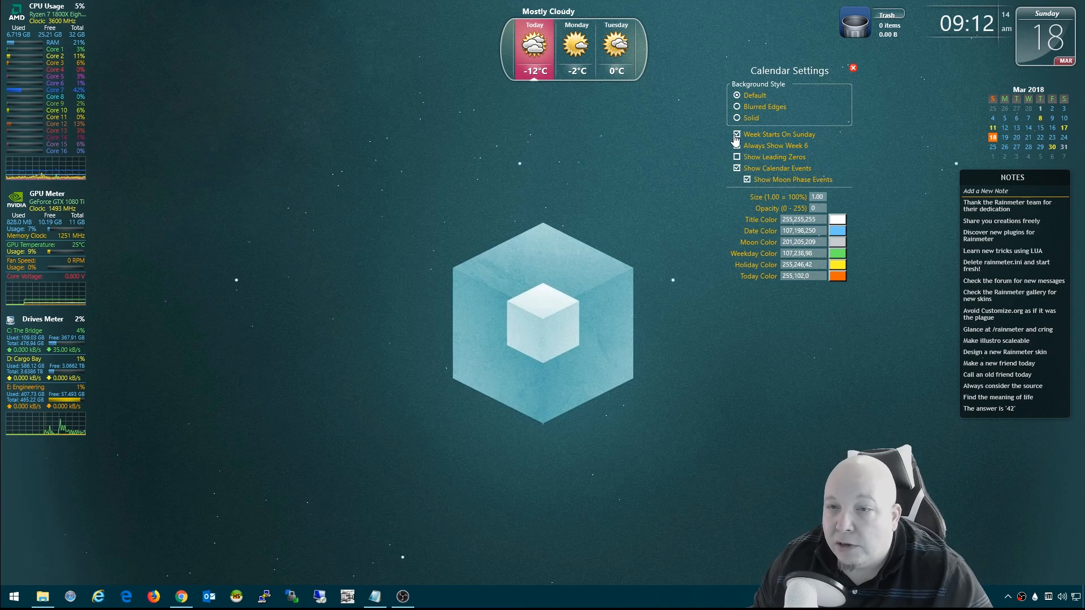
left_click(747, 181)
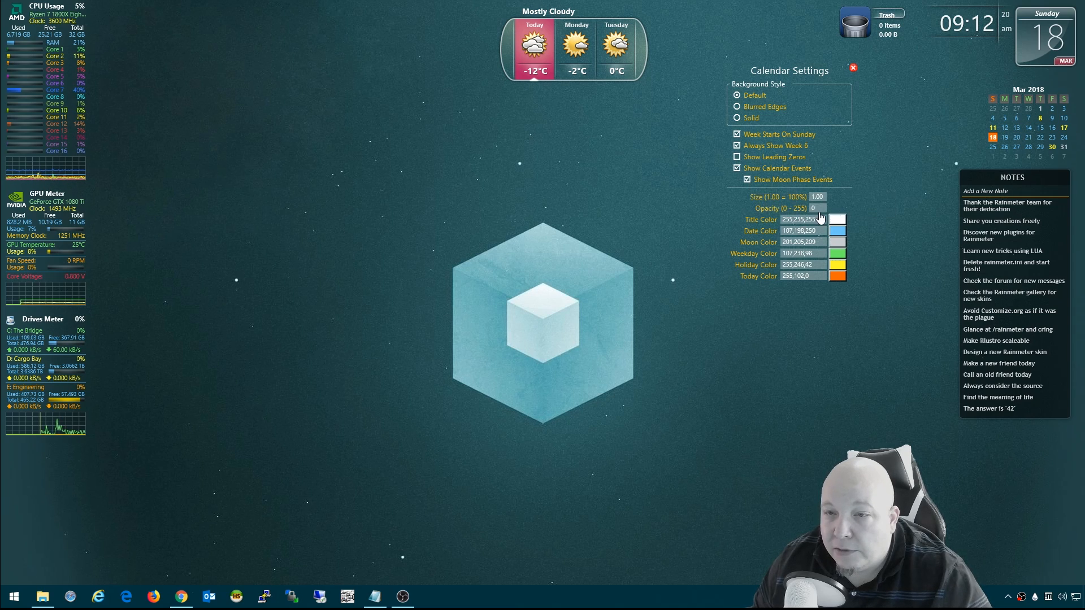
left_click(853, 69)
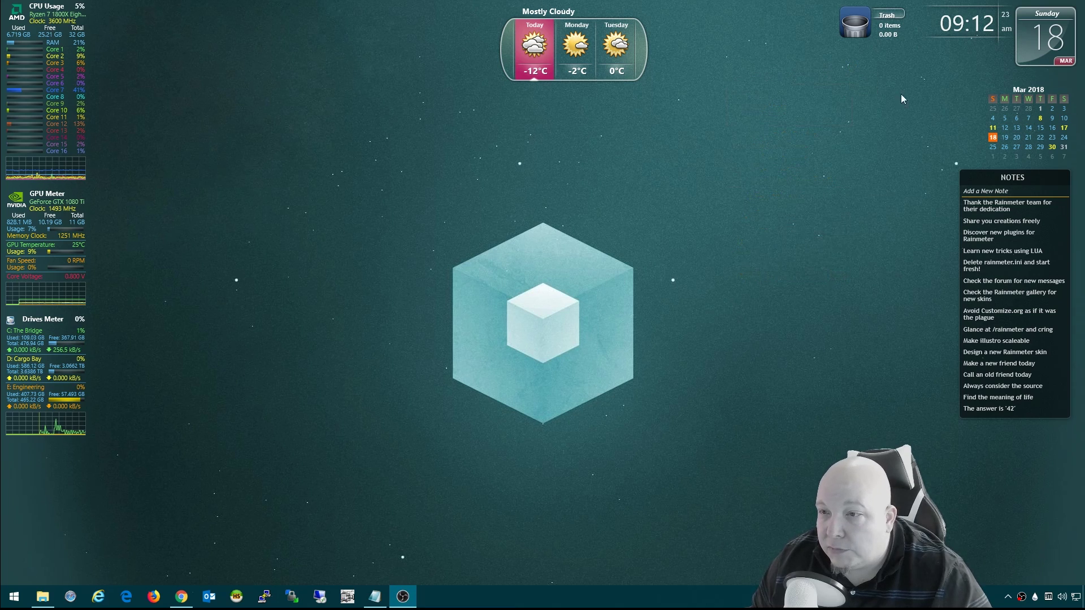
Bring up Manage skin for the illustro Notes skin from its context menu
right_click(1028, 183)
left_click(979, 189)
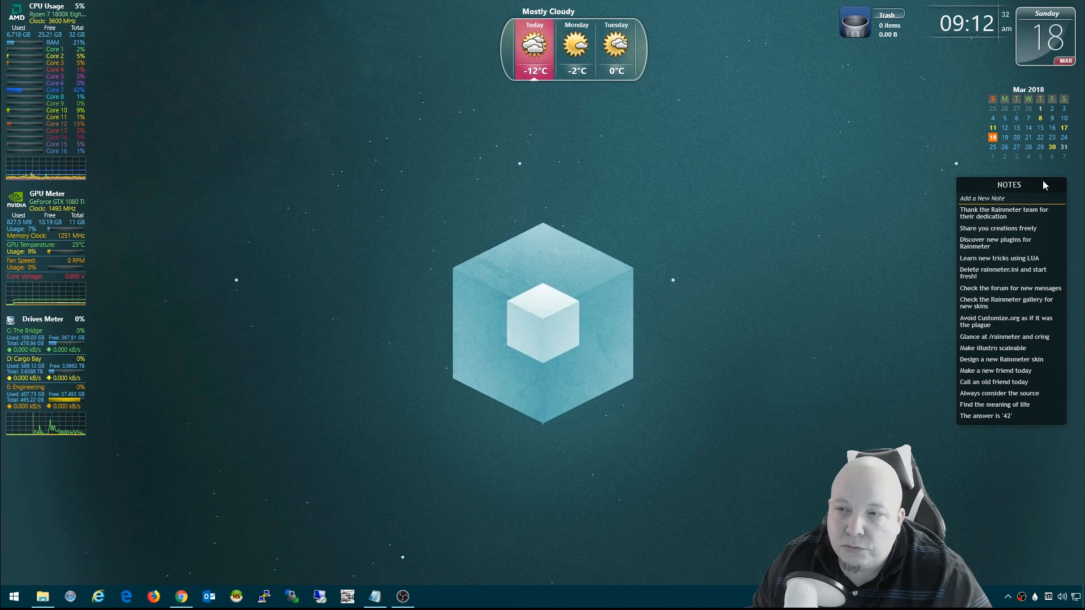
right_click(981, 184)
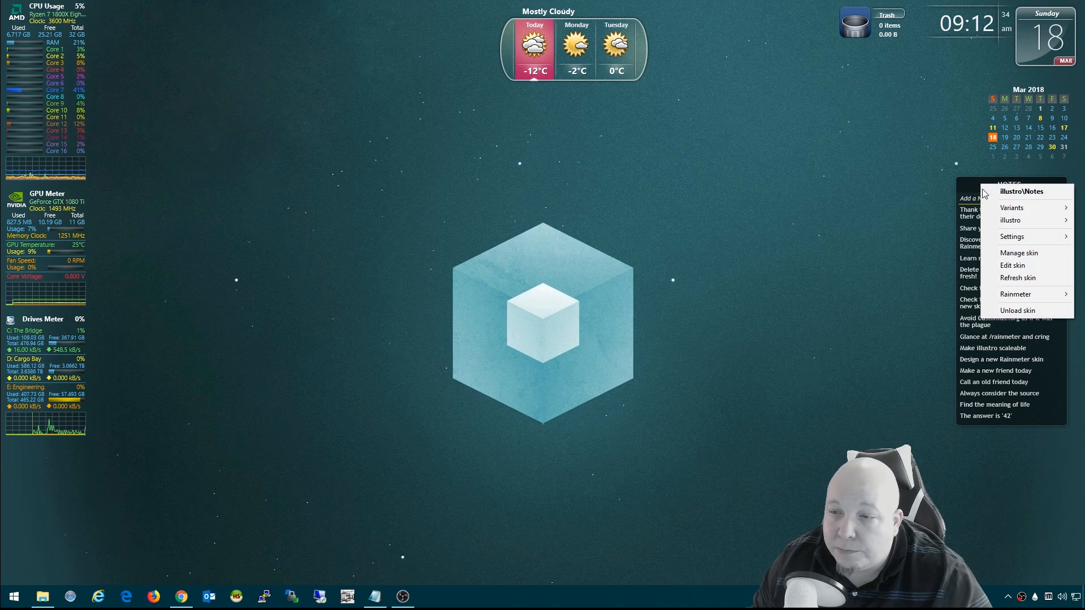
left_click(1018, 253)
left_click_drag(584, 150, 597, 139)
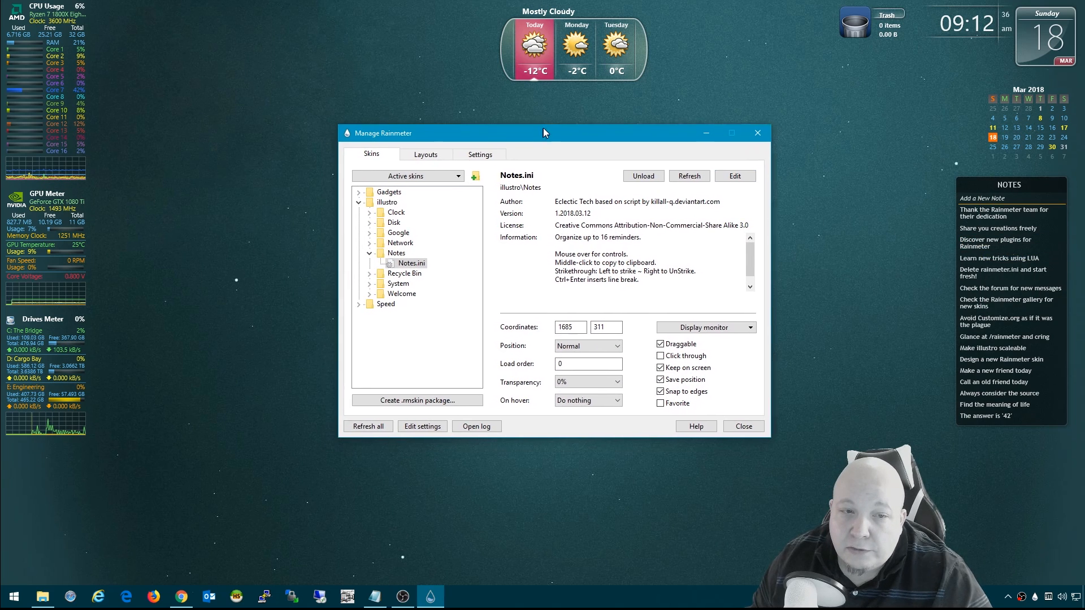
Select illustro > Notes > Notes.ini and open it for editing in Notepad
left_click(362, 201)
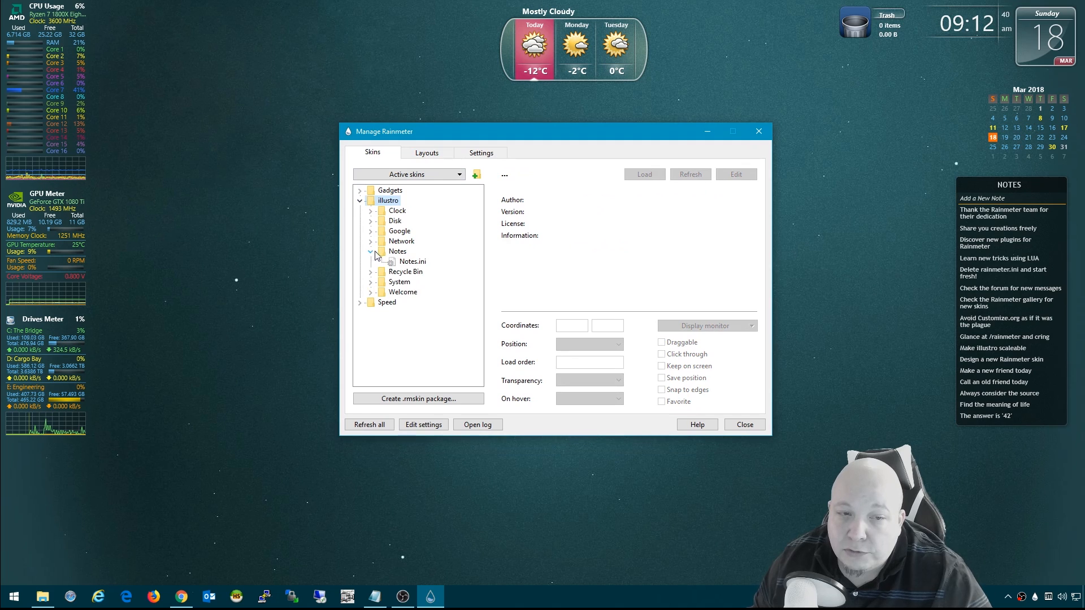
left_click(406, 264)
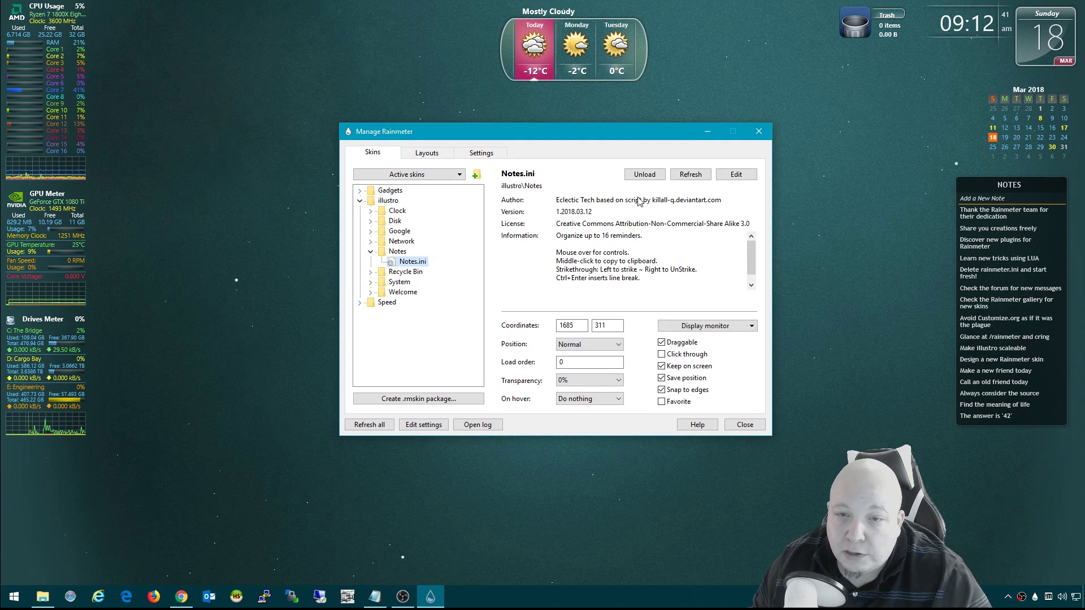
left_click(737, 174)
Change the Notes BackgroundMode from 3 to 2 in Notes.ini, save it and refresh the skin
left_click_drag(591, 159, 583, 172)
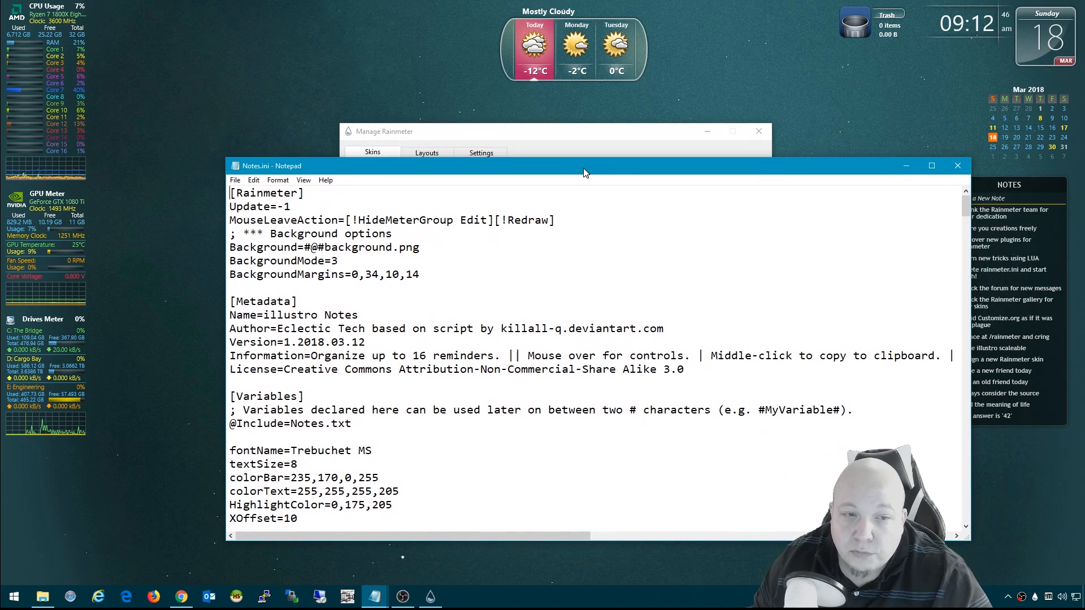
left_click(346, 261)
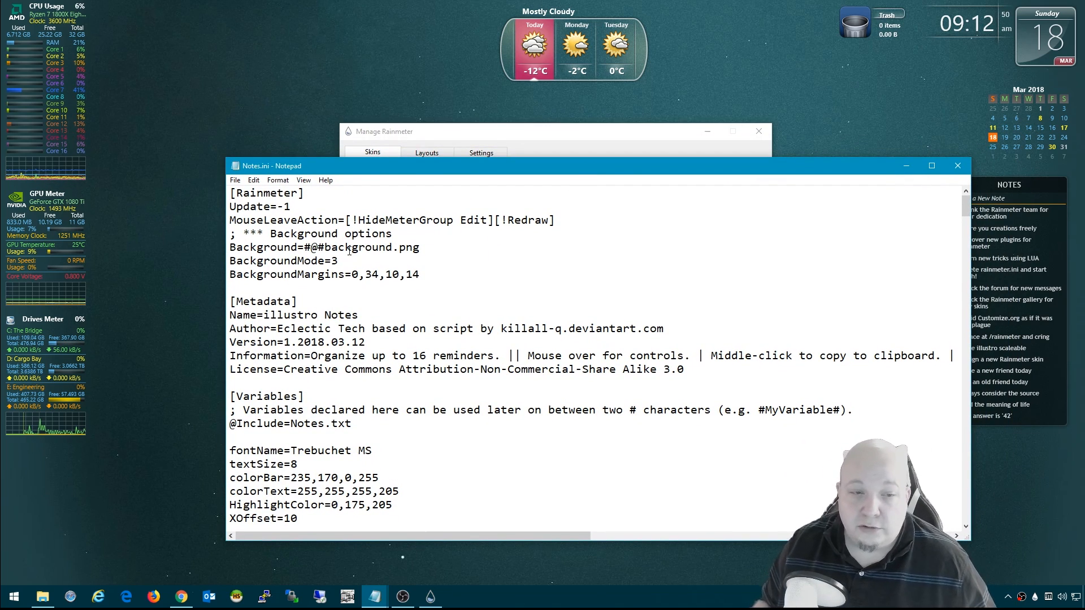
scroll(382, 280, "down", 6)
scroll(416, 301, "down", 6)
scroll(452, 325, "up", 8)
scroll(453, 325, "up", 4)
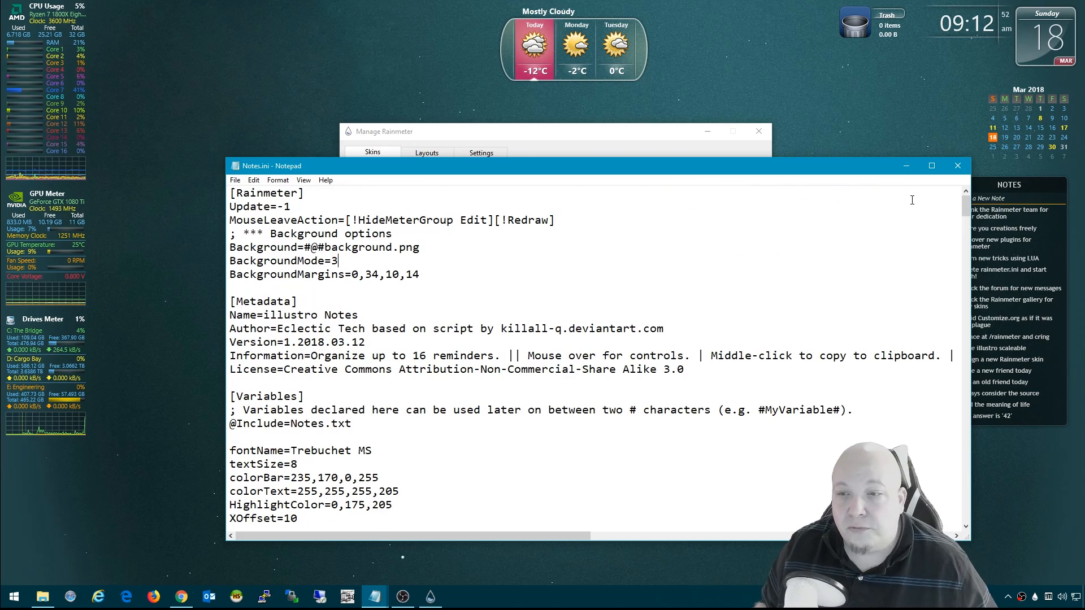
mouse_move(962, 203)
left_mouse_down()
mouse_move(983, 318)
mouse_move(972, 189)
left_mouse_up()
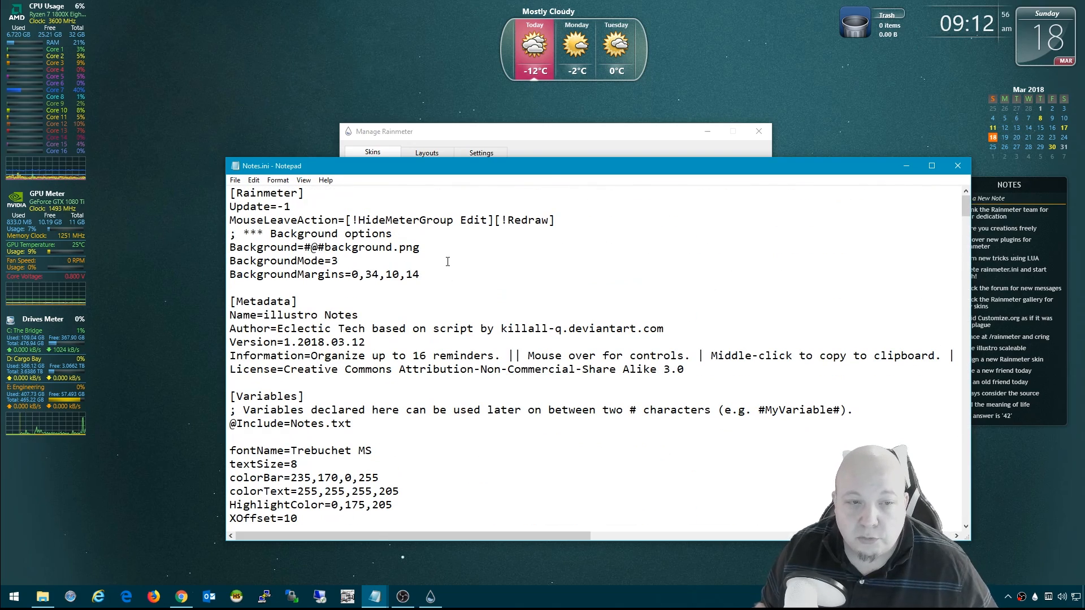
key("Down")
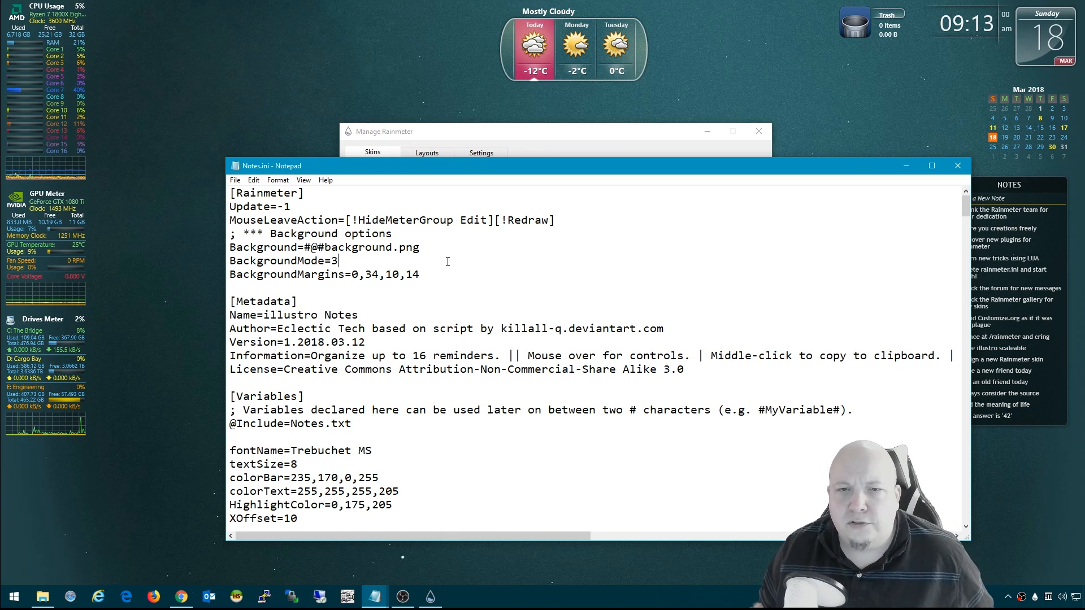
left_click_drag(509, 166, 465, 172)
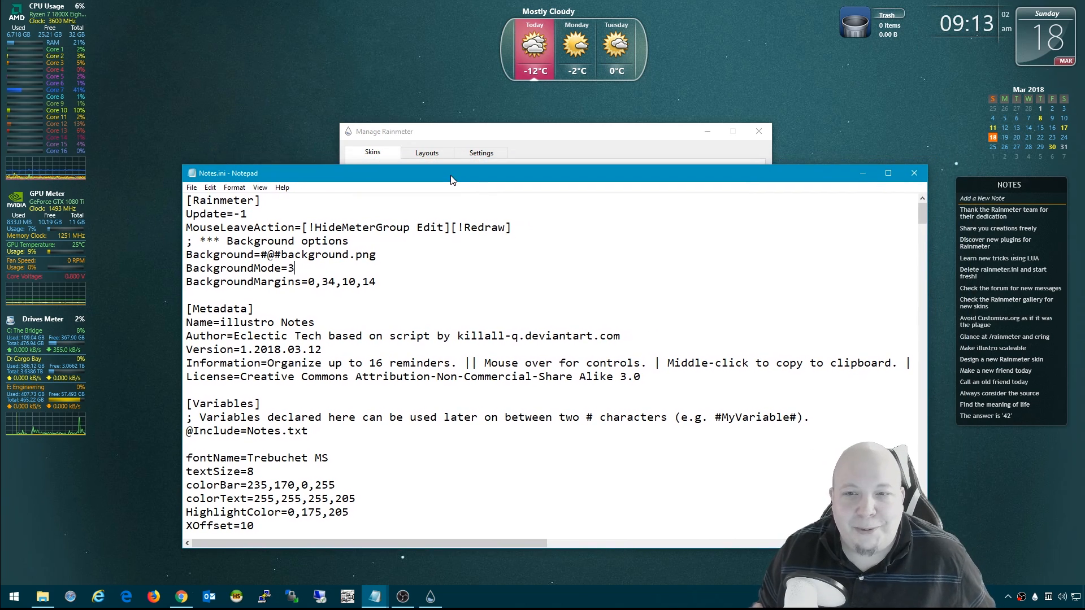
key("Up")
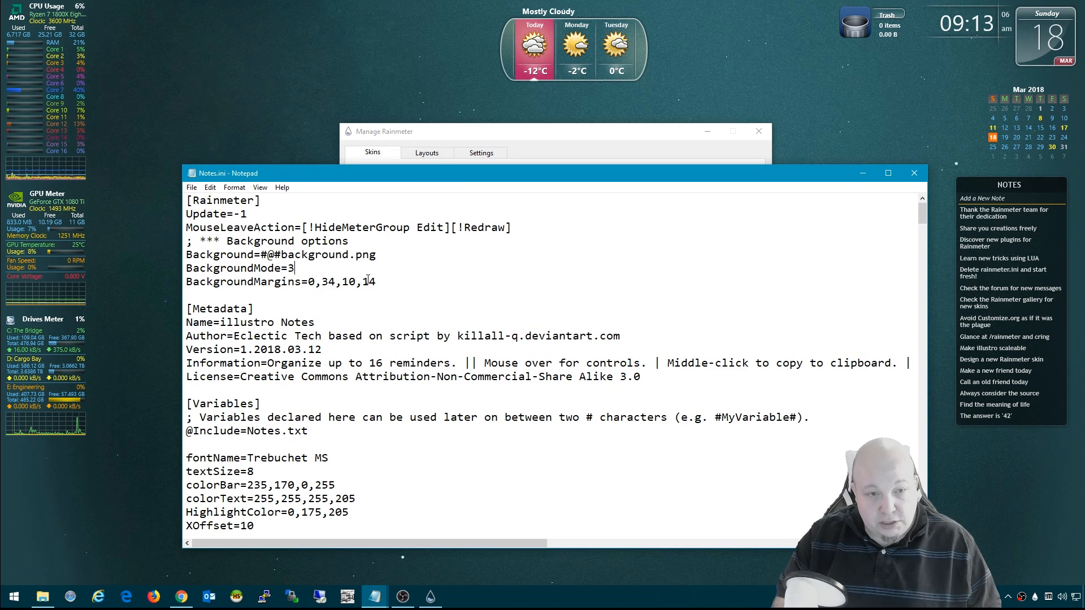
key("BackSpace")
type("2")
key("alt+f")
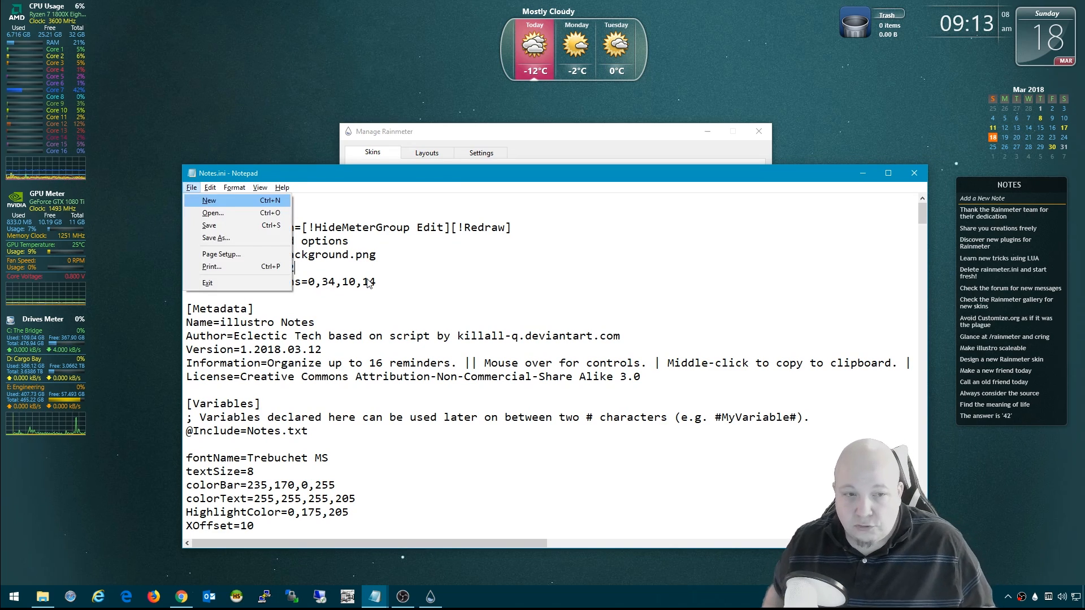
key("s")
left_click(347, 296)
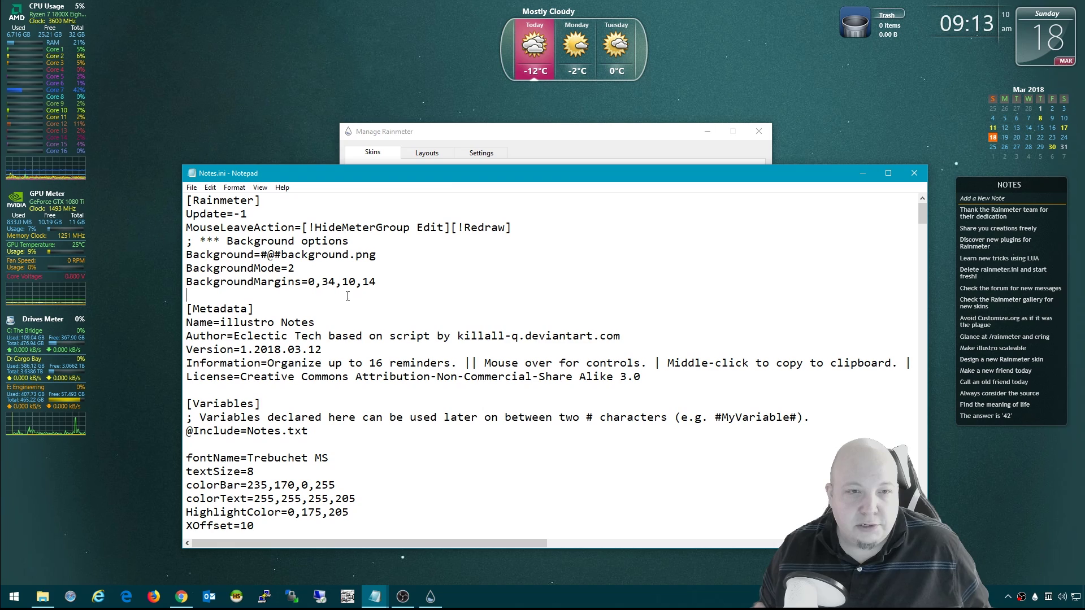
left_click(540, 134)
left_click(691, 175)
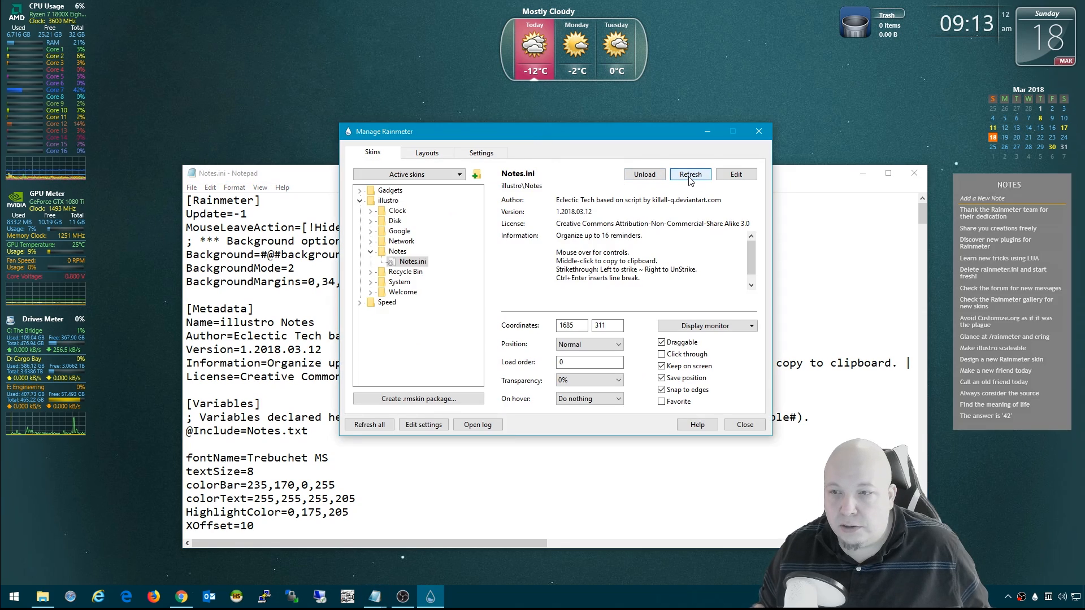
Change BackgroundMode to 1, save the file and refresh the Notes skin to drop the dark background
left_click(310, 266)
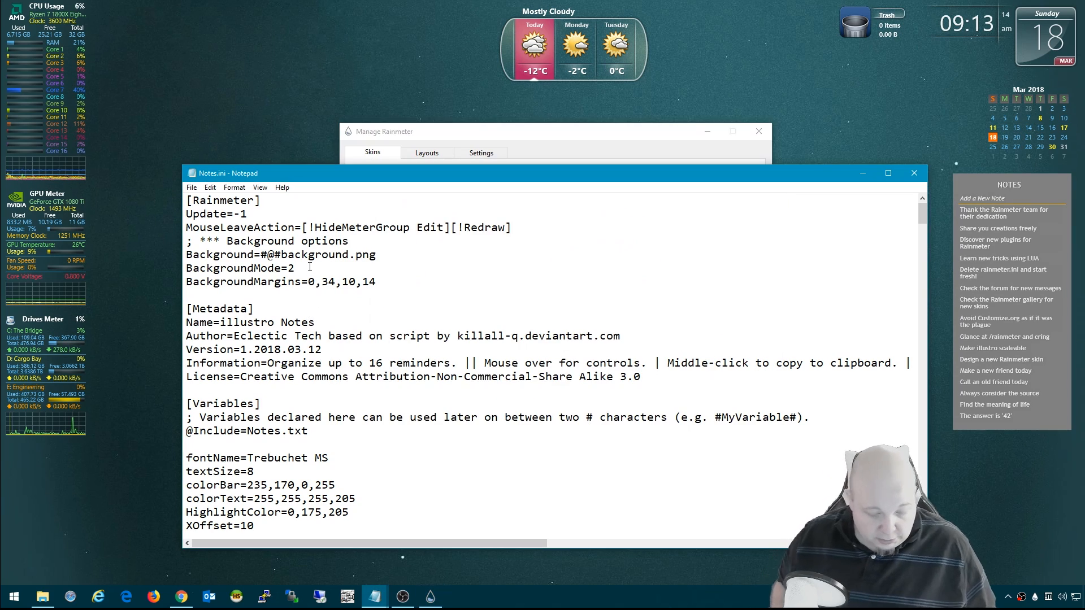
key("BackSpace")
type("1")
left_click(192, 187)
left_click(208, 231)
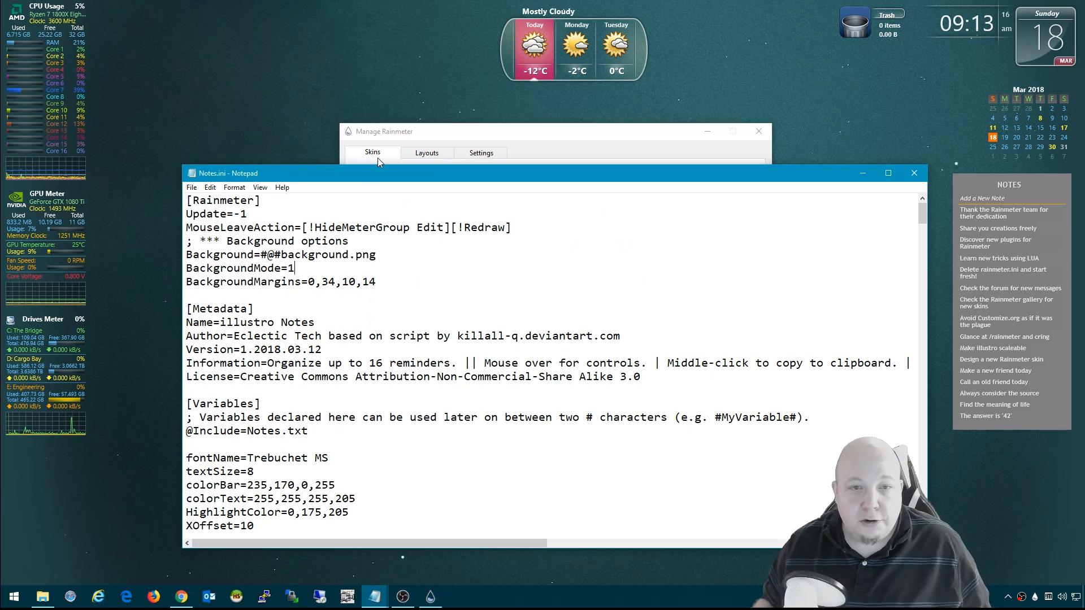
left_click(624, 141)
left_click(689, 172)
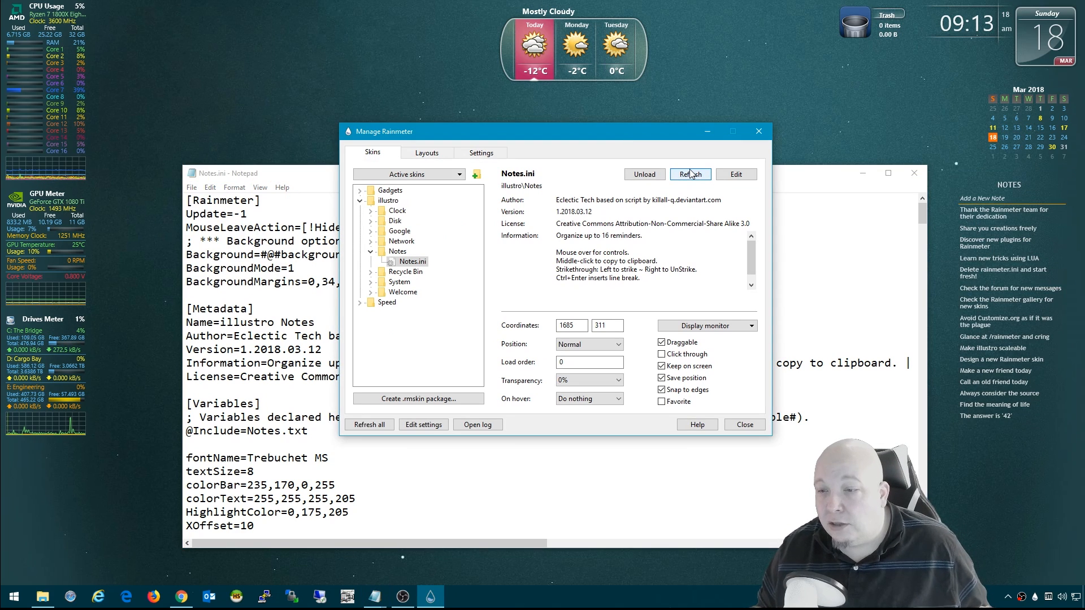
left_click(291, 180)
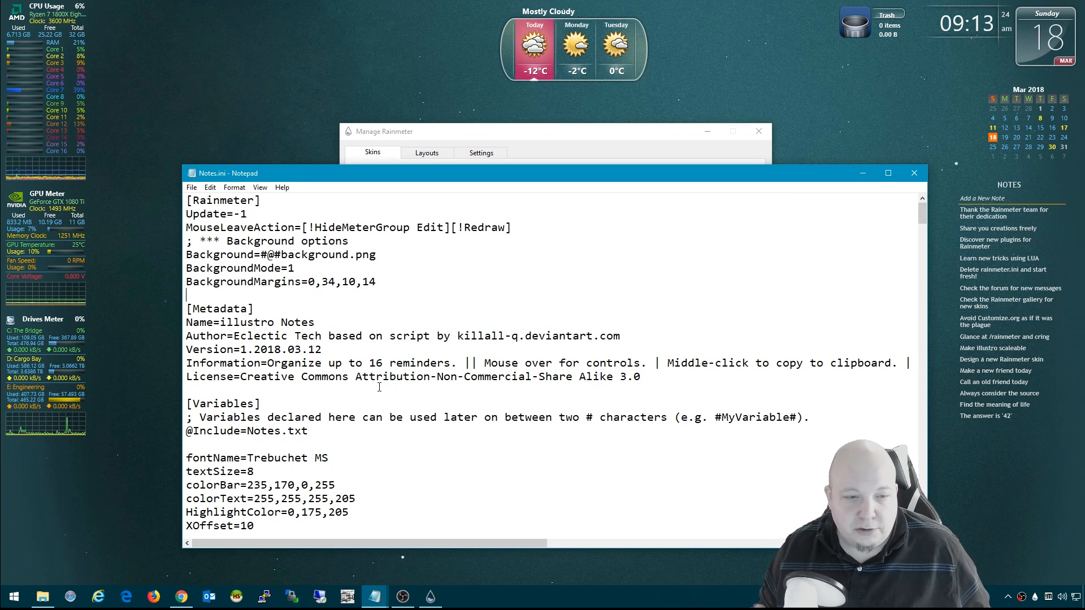
scroll(379, 387, "down", 2)
Raise the Notes textSize from 8 to 9 and refresh the skin with the larger text
key("shift+Left")
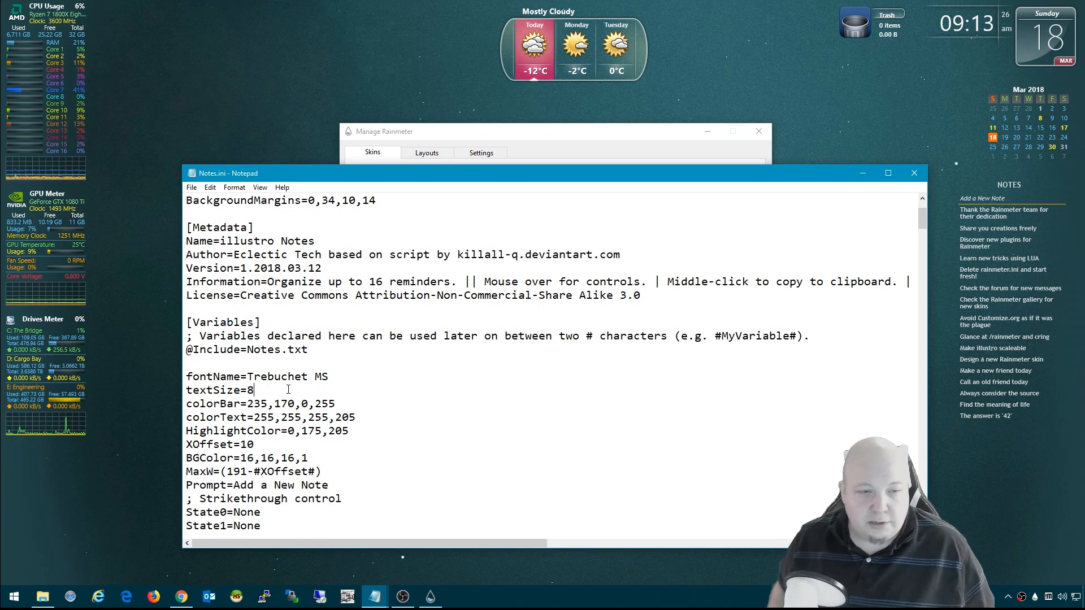
type("9")
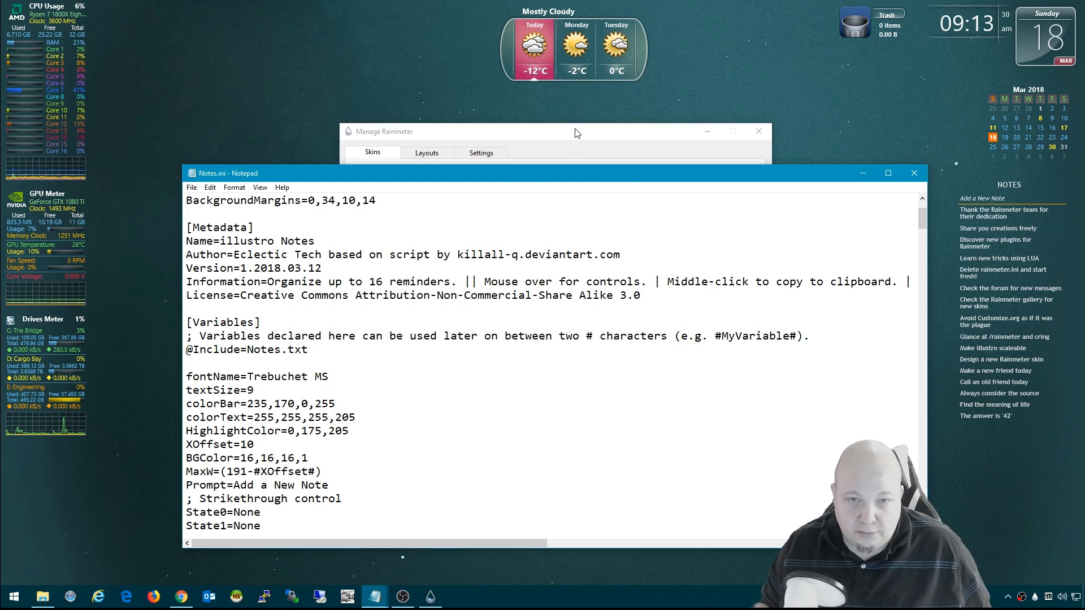
left_click(610, 131)
left_click(688, 175)
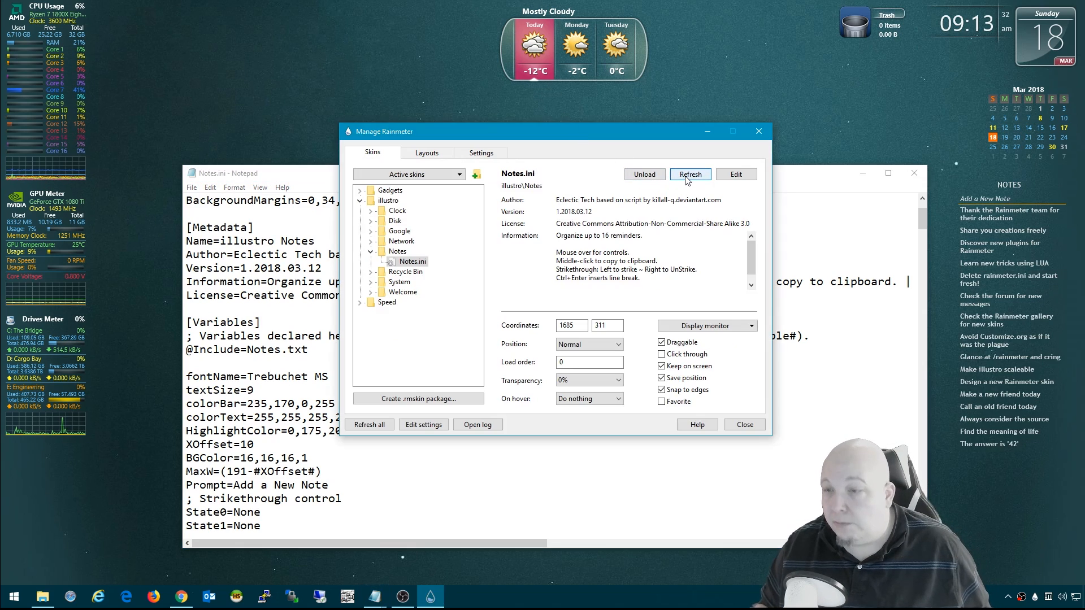
left_click(299, 183)
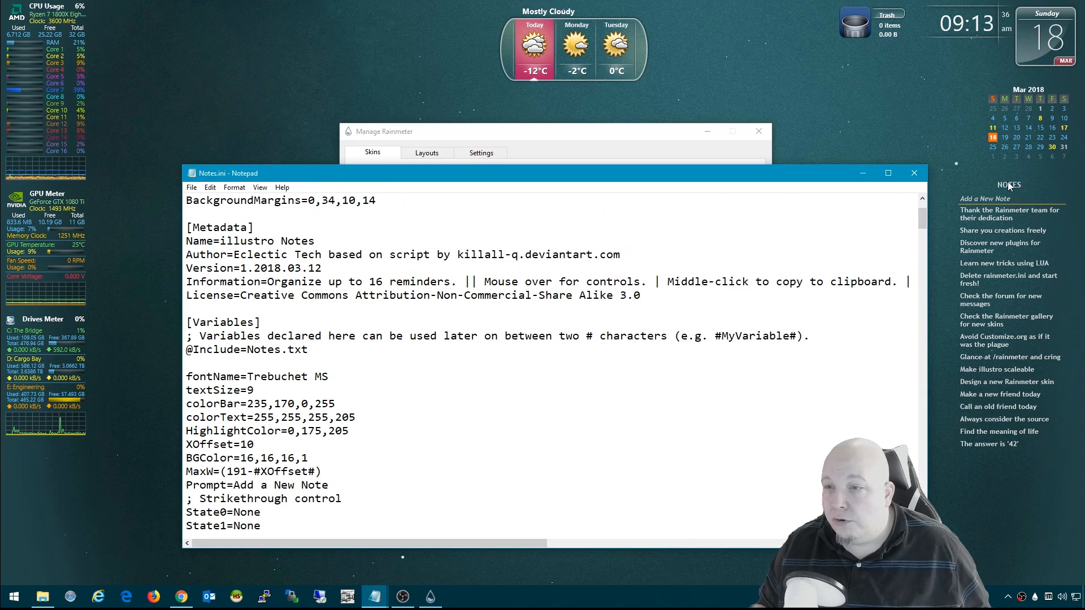
scroll(361, 376, "down", 6)
scroll(362, 378, "down", 5)
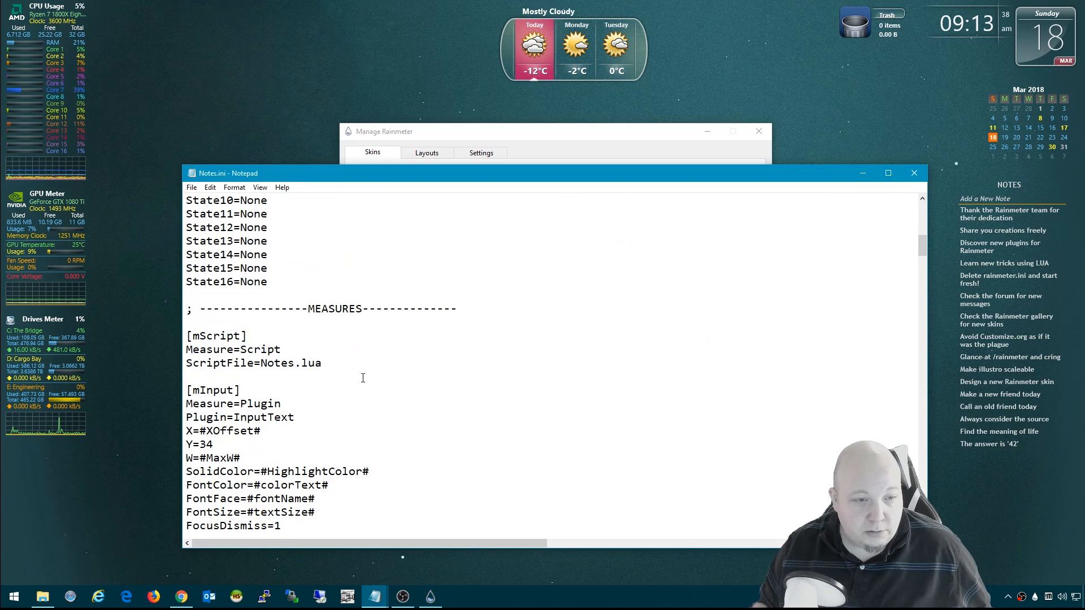
scroll(362, 378, "down", 4)
scroll(350, 394, "down", 2)
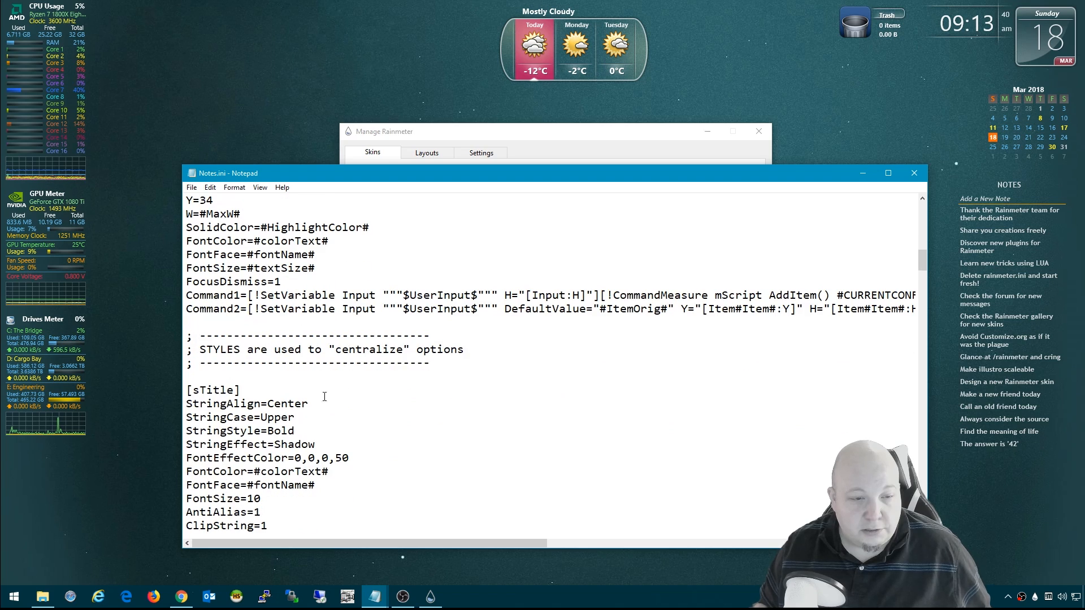
scroll(270, 395, "down", 1)
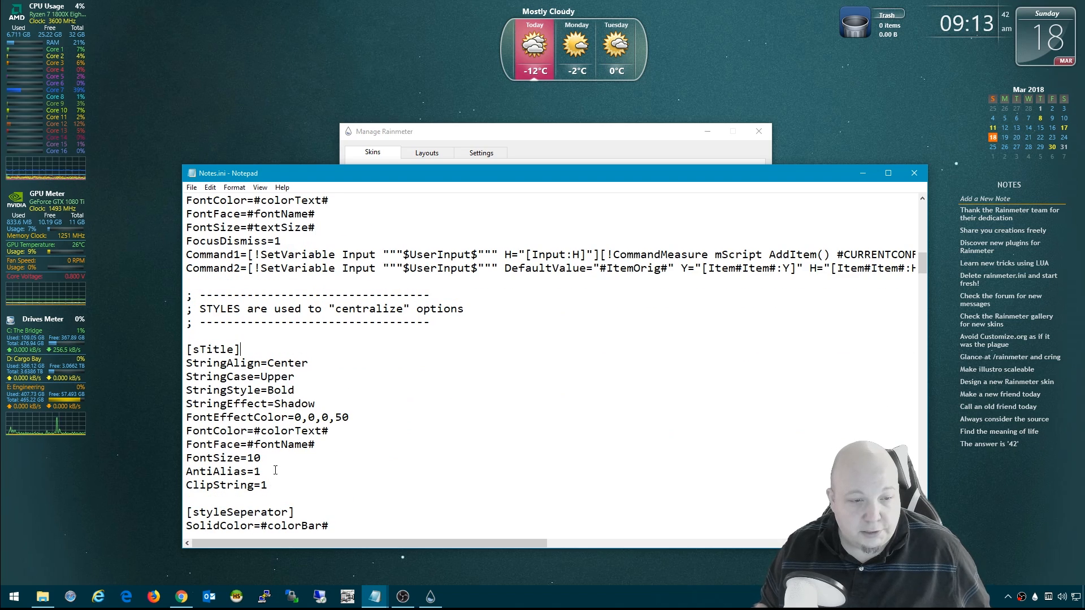
Raise the [sTitle] FontSize from 10 to 11, save Notes.ini and refresh the skin
left_click(261, 458)
key("BackSpace")
type("1")
key("alt+f")
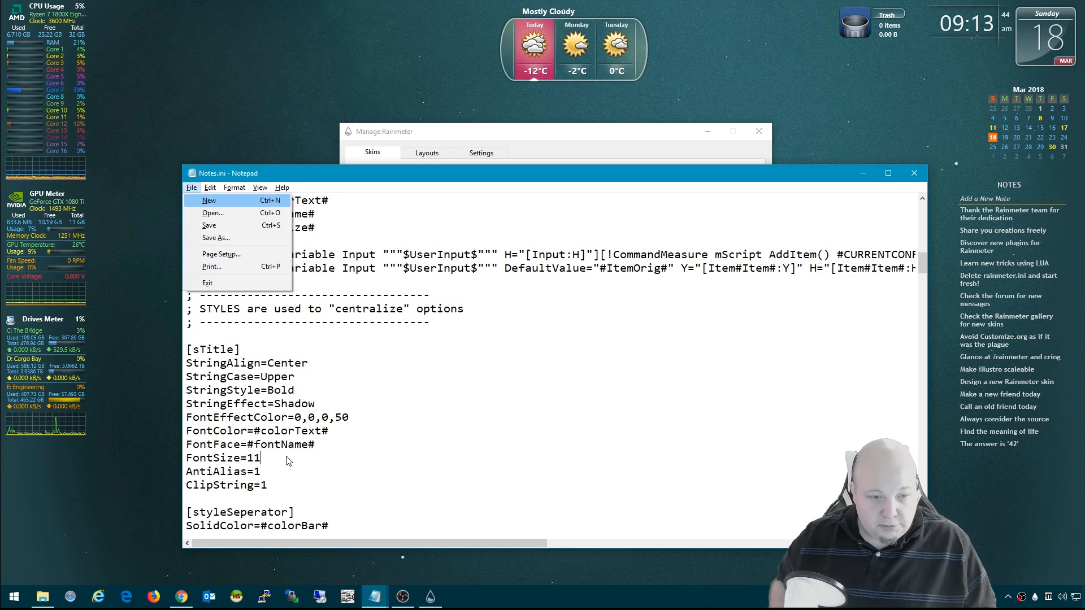
key("s")
left_click(637, 144)
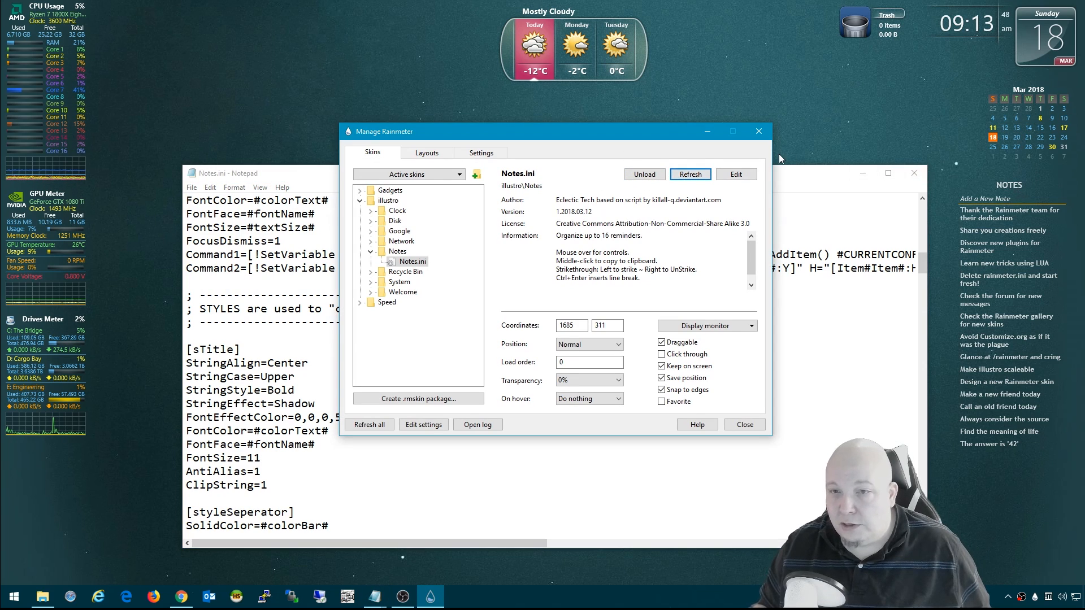
left_click(318, 179)
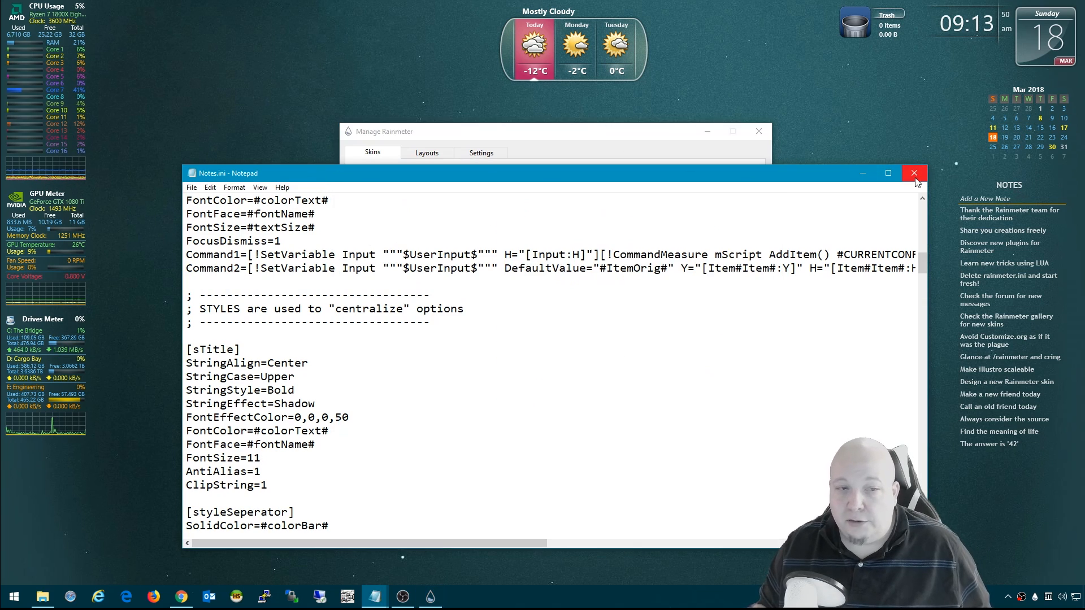
scroll(509, 269, "up", 8)
scroll(510, 268, "up", 10)
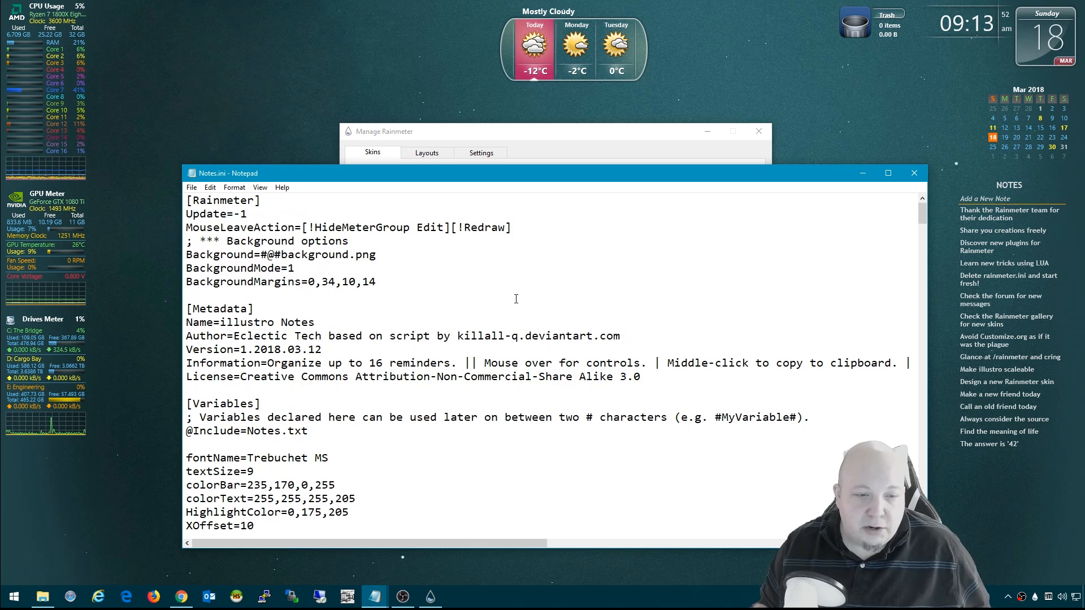
Edit the colorText value in Notes.ini, undoing an accidental replacement, then save and refresh the skin
left_click(186, 322, "shift")
left_click(406, 320)
scroll(417, 333, "down", 4)
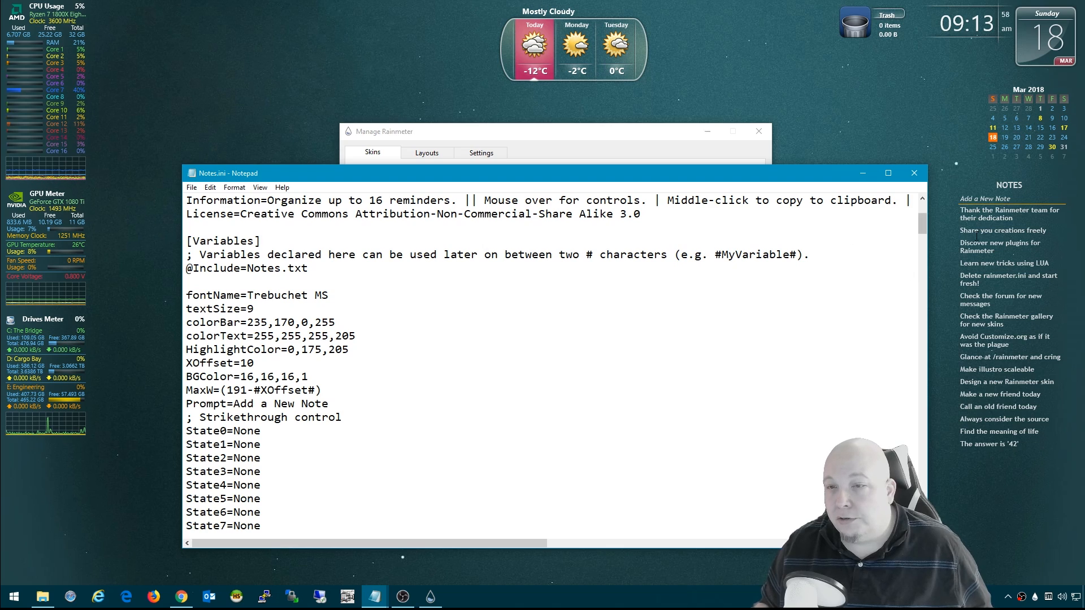
left_click_drag(705, 171, 680, 178)
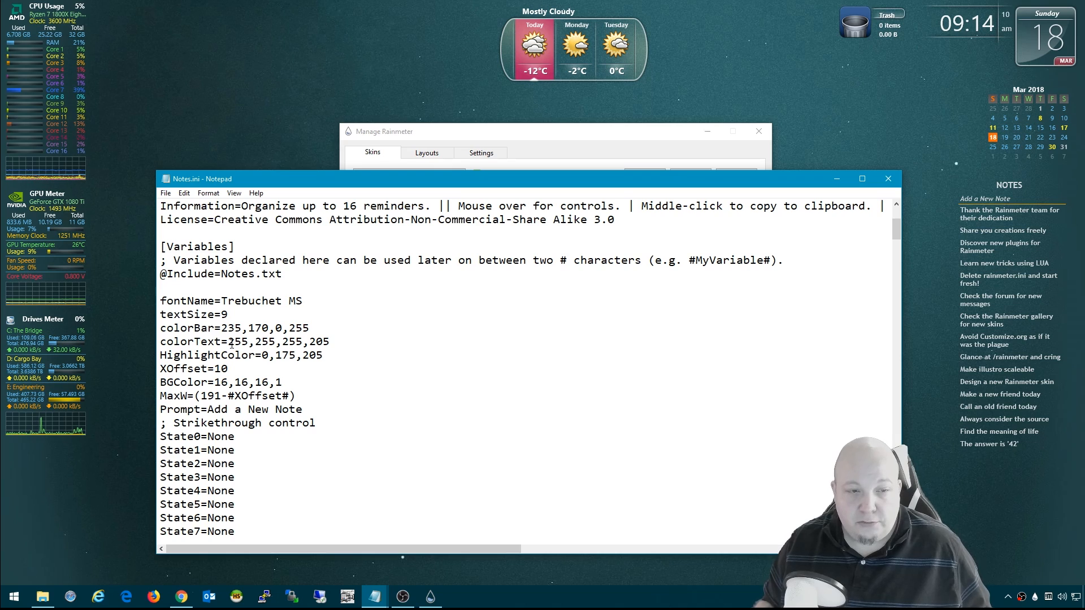
left_click_drag(227, 342, 297, 343)
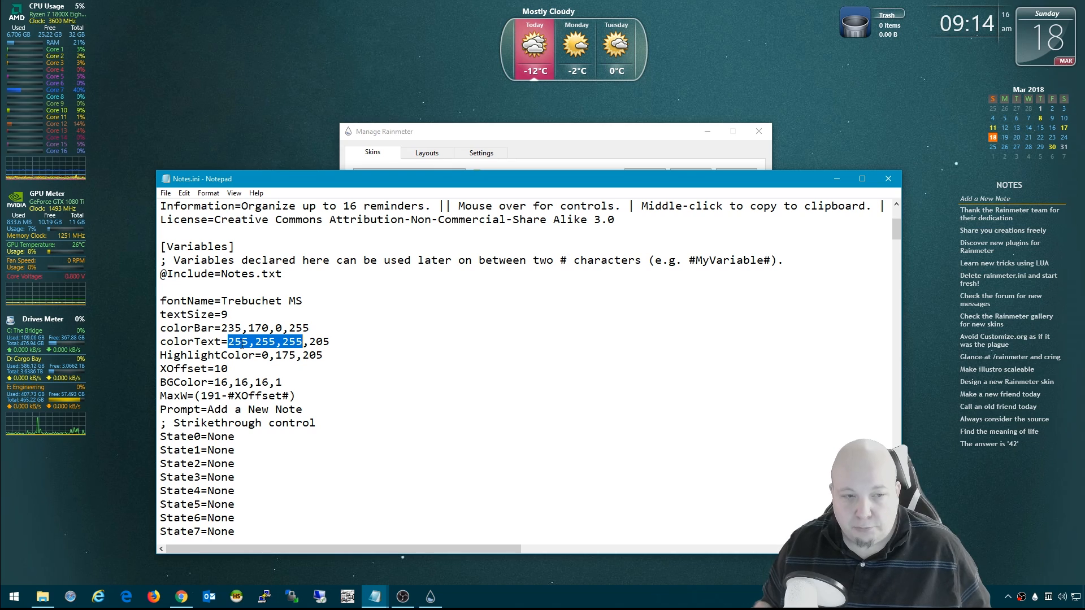
double_click(259, 343)
type("0")
key("ctrl+z")
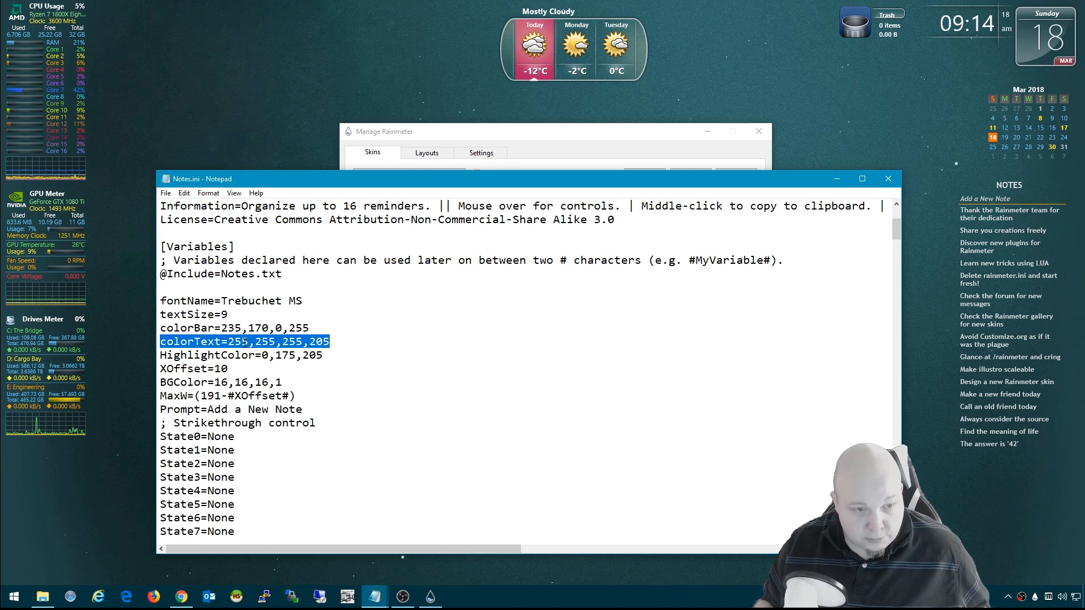
left_click(239, 344)
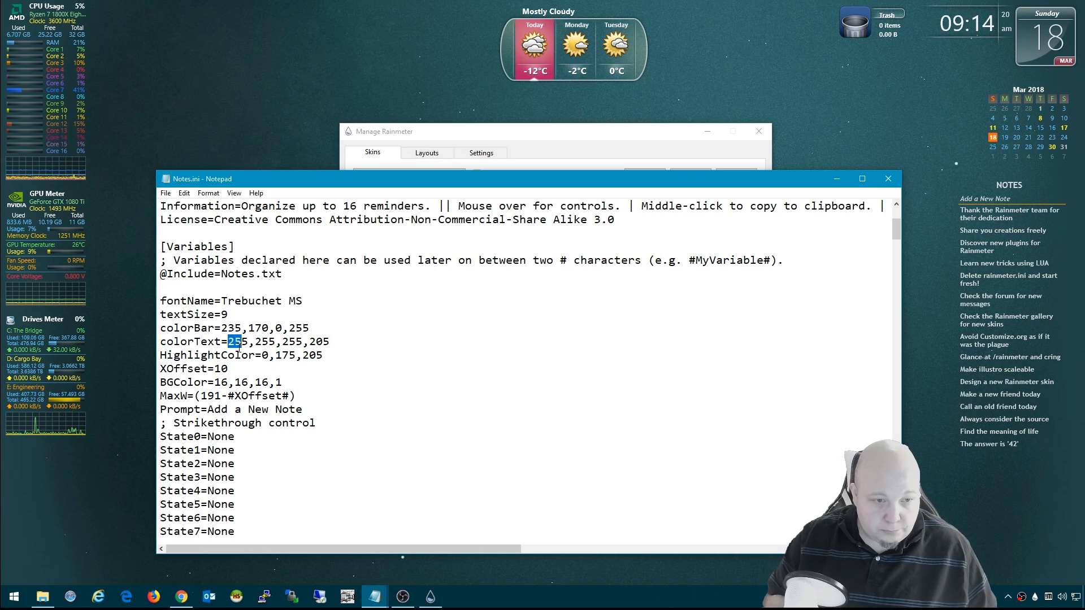
type("0,")
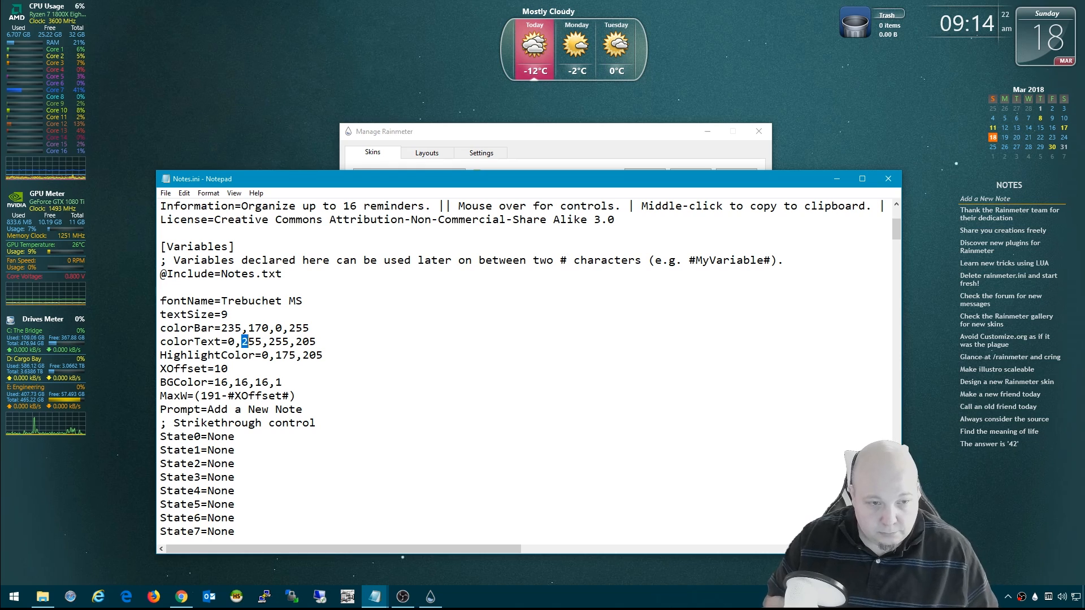
type("0,")
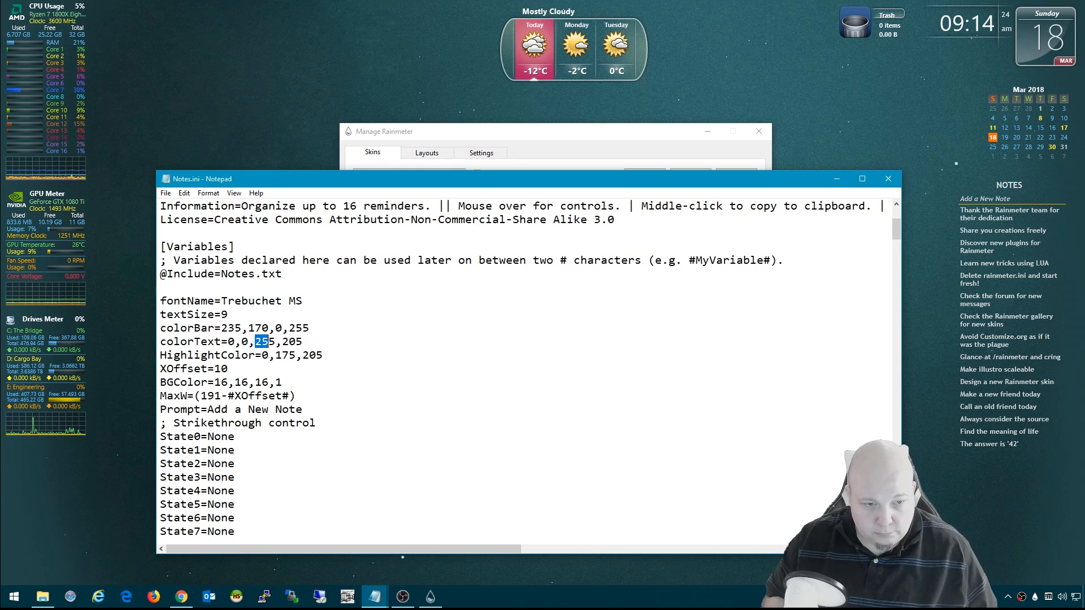
type("0")
key("alt+f")
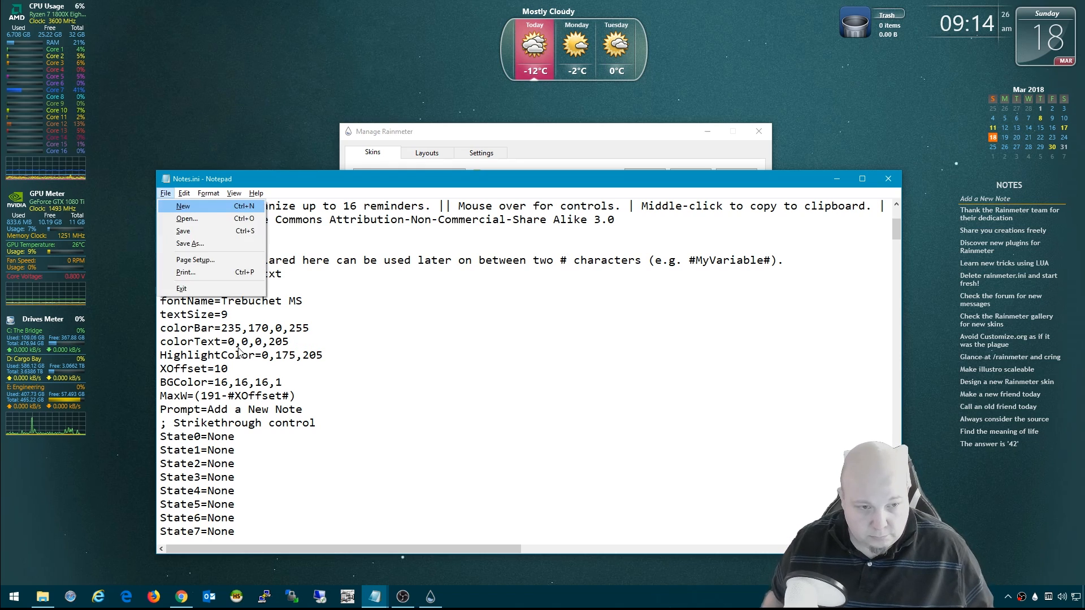
key("s")
left_click(592, 154)
left_click(690, 174)
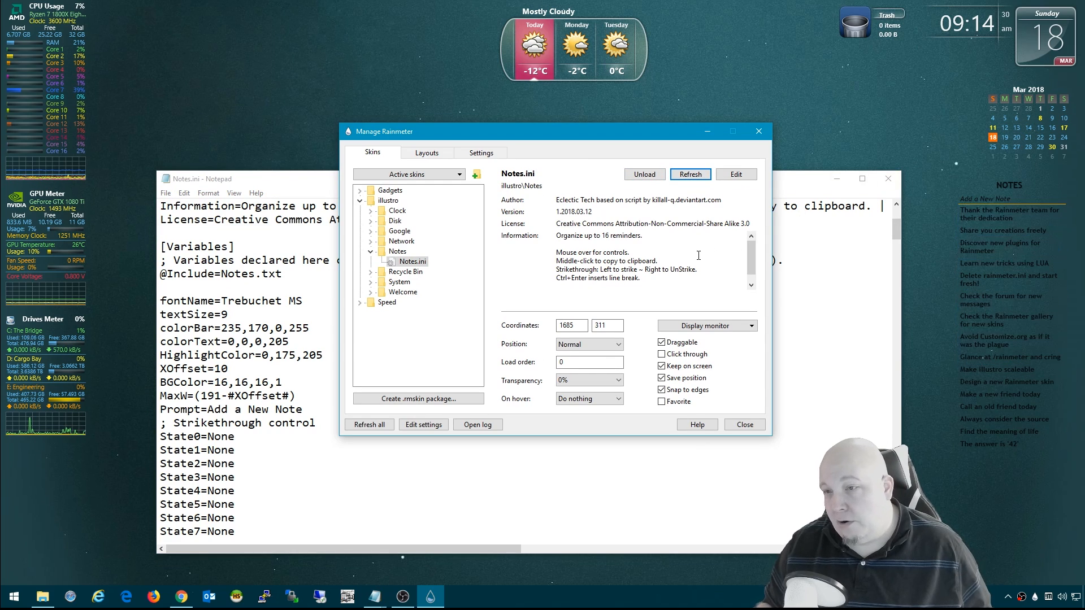
Set colorText to 255,255,255,205, save the file and refresh the Notes skin to show white text
left_click(259, 341)
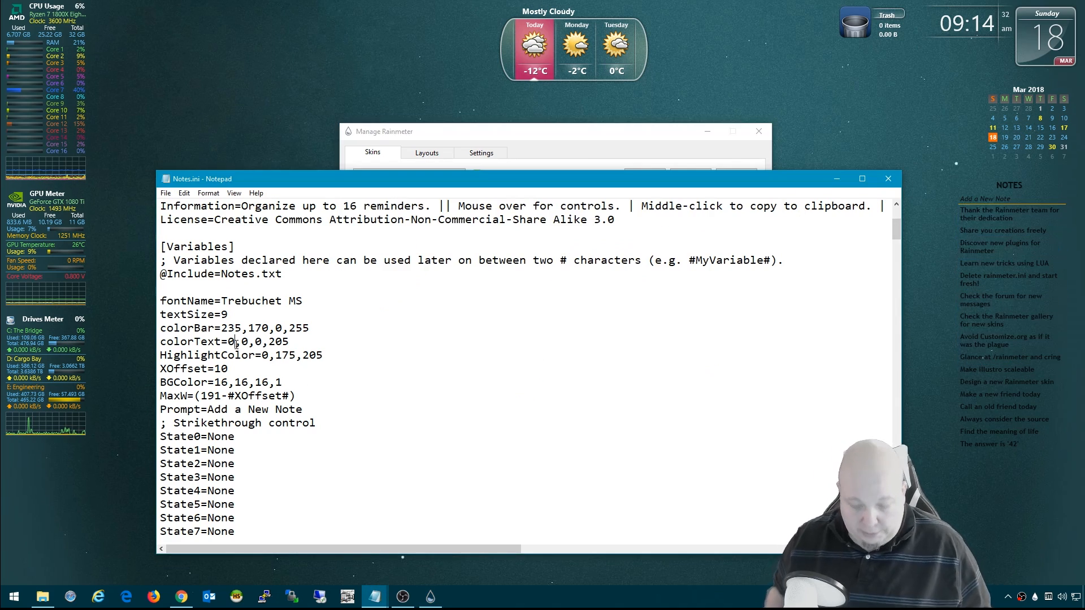
double_click(232, 342)
type("255")
double_click(258, 341)
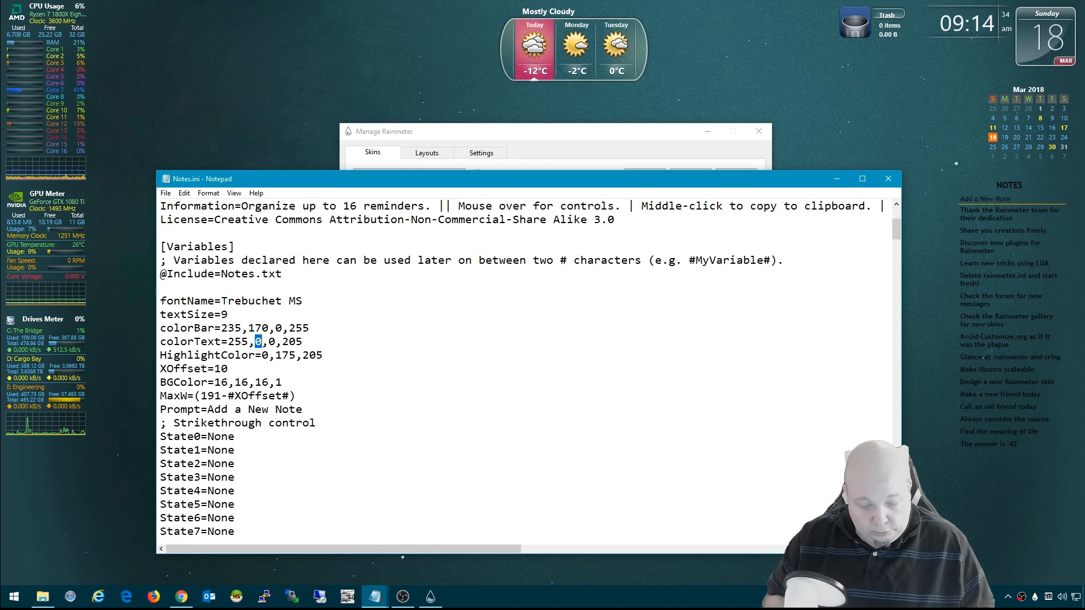
type("255")
left_click(167, 193)
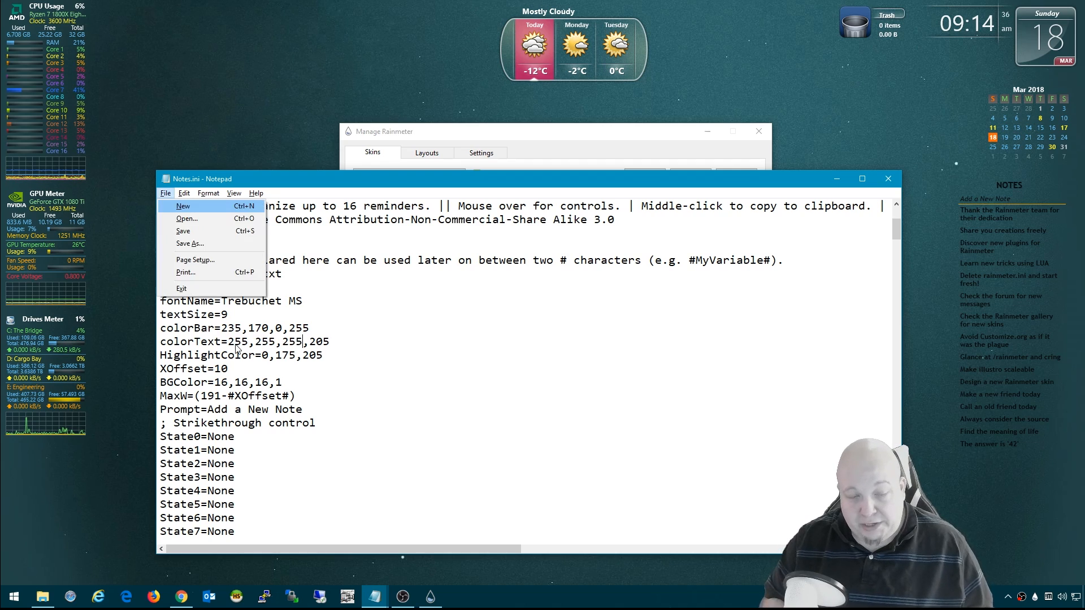
left_click(187, 244)
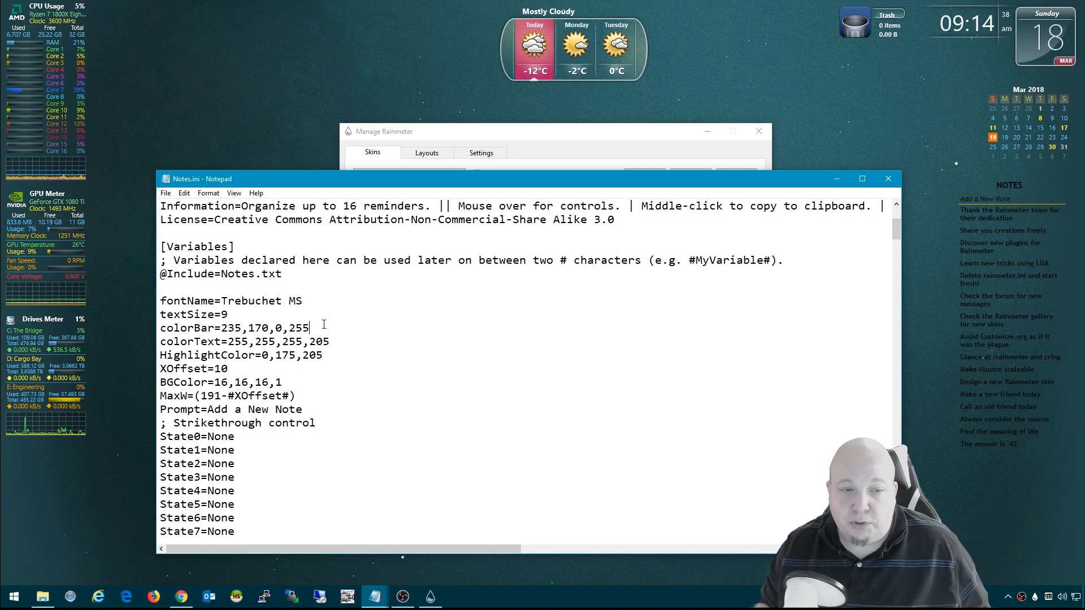
left_click(606, 136)
left_click(691, 175)
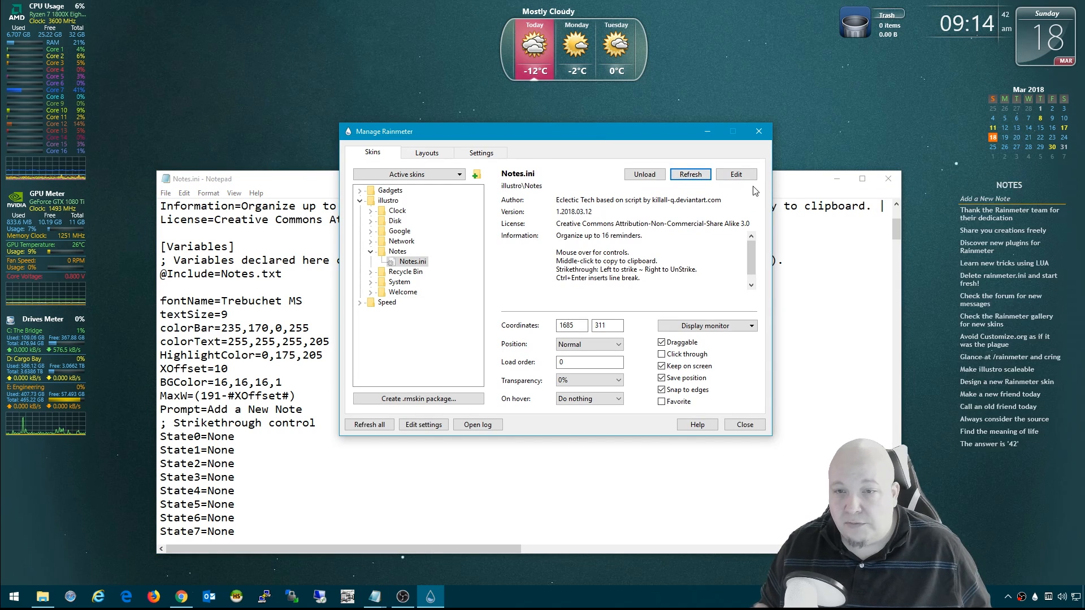
left_click(895, 230)
scroll(896, 222, "up", 4)
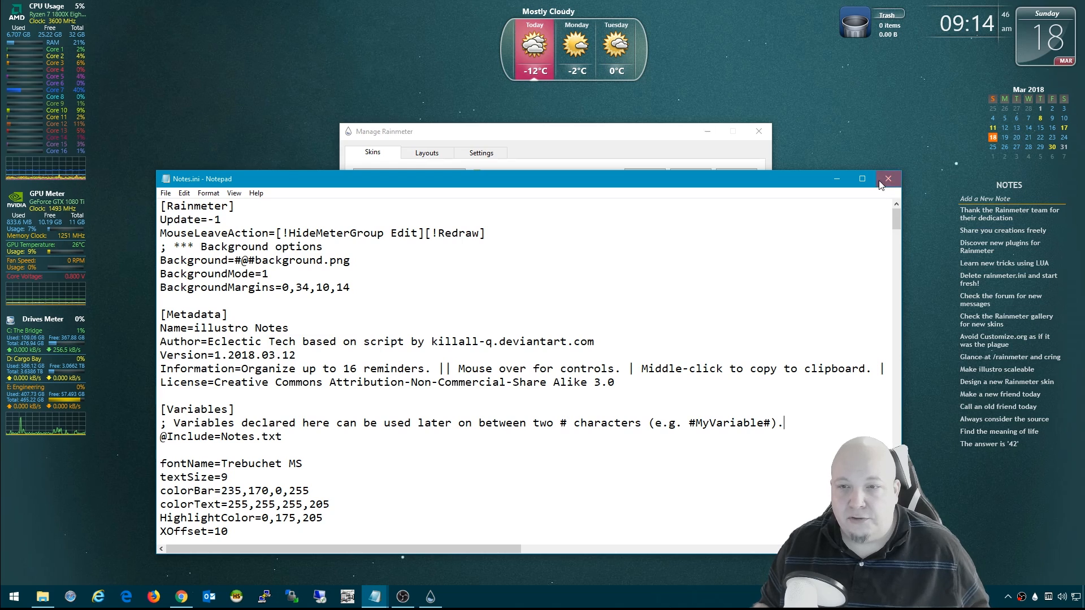
Close Notepad, nudge the calendar skin left and close the Manage Rainmeter window
left_click(722, 166)
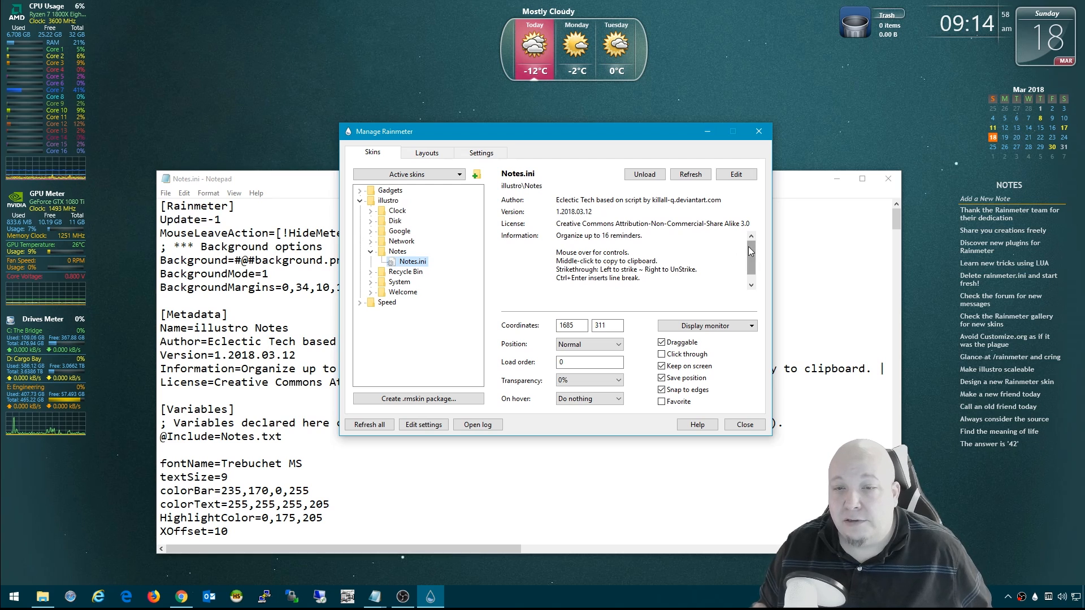
left_click(901, 177)
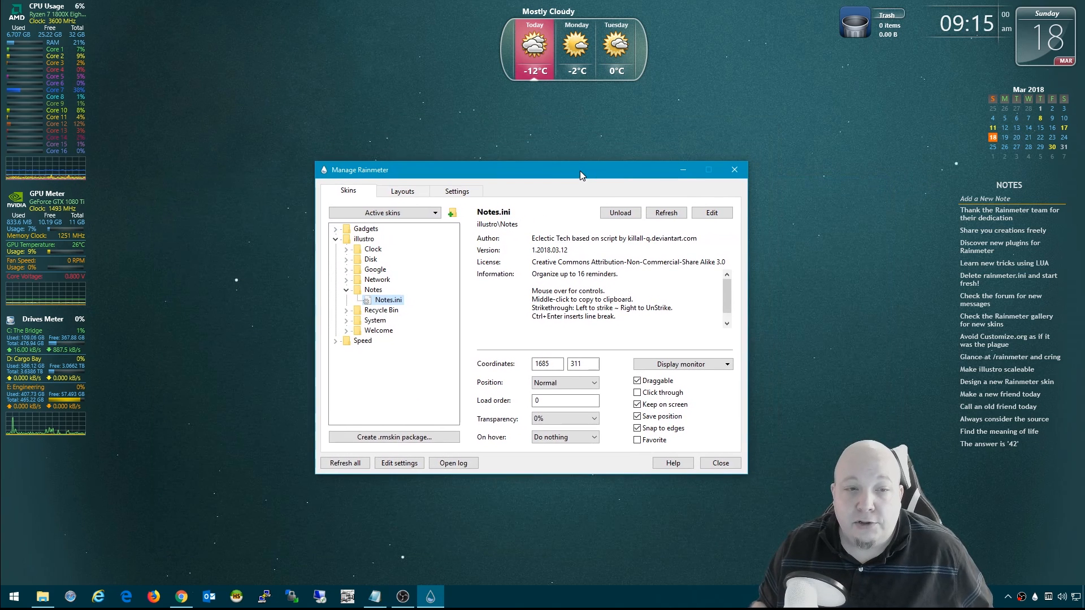
mouse_move(604, 133)
left_mouse_down()
mouse_move(581, 165)
mouse_move(597, 156)
left_mouse_up()
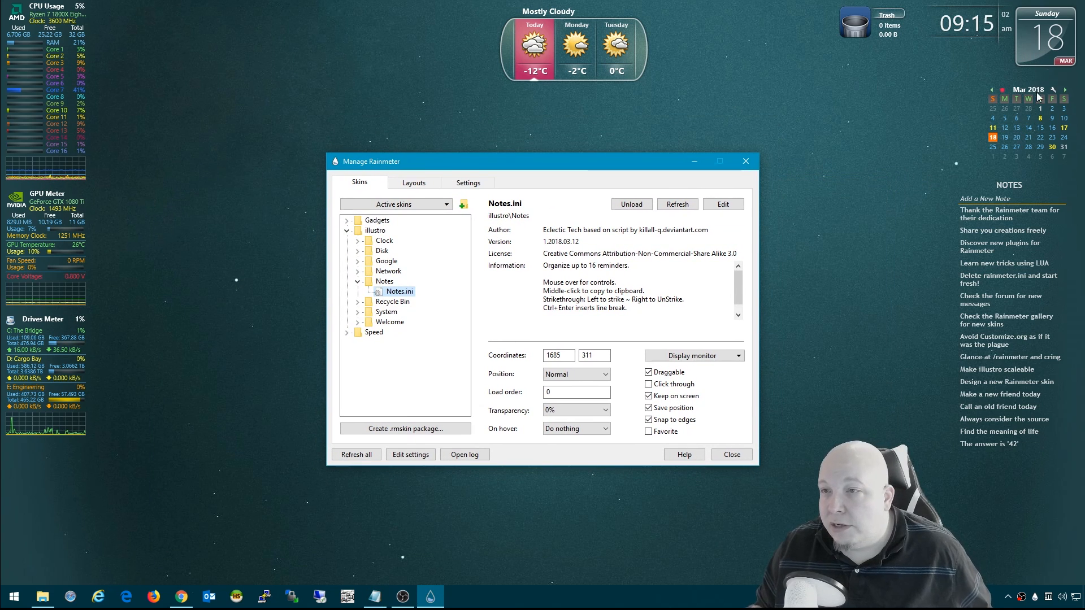
left_click_drag(1033, 90, 1014, 92)
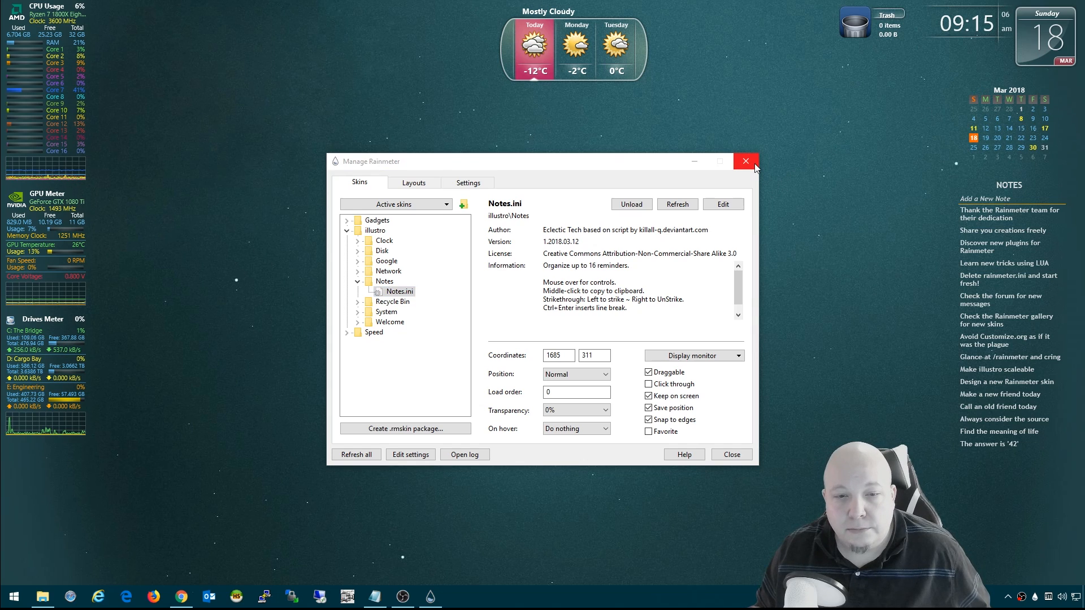
left_click(731, 454)
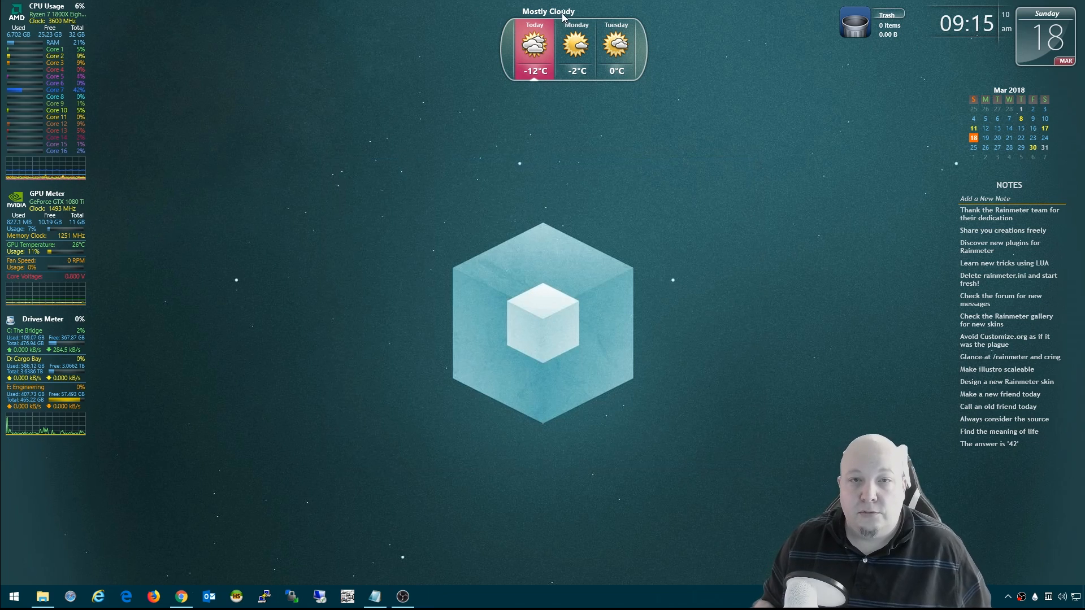
Drag the weather widget left to centre it and try adding a note to the full list
left_click_drag(562, 14, 534, 18)
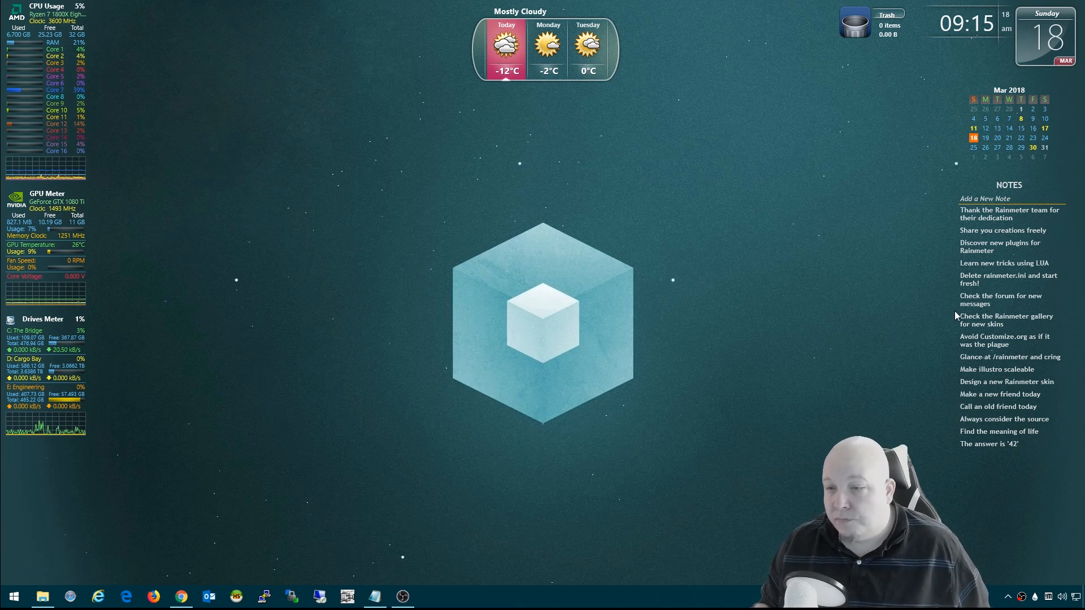
left_click(983, 198)
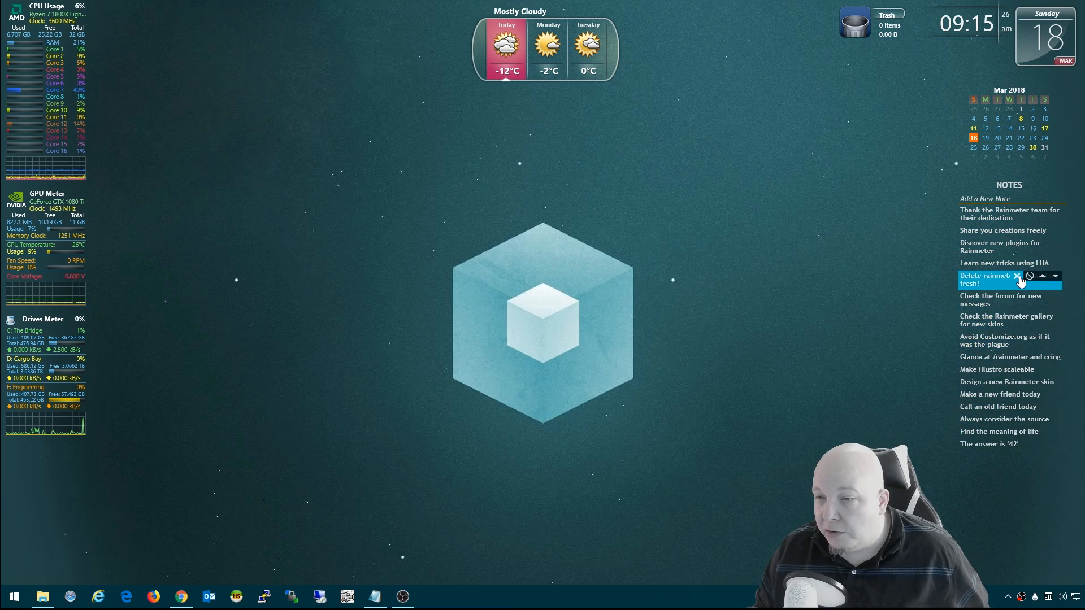
Delete nine notes, from 'Delete rainmeter.ini' through 'Make illustro scaleable', leaving seven entries
left_click(1019, 280)
left_click(1016, 263)
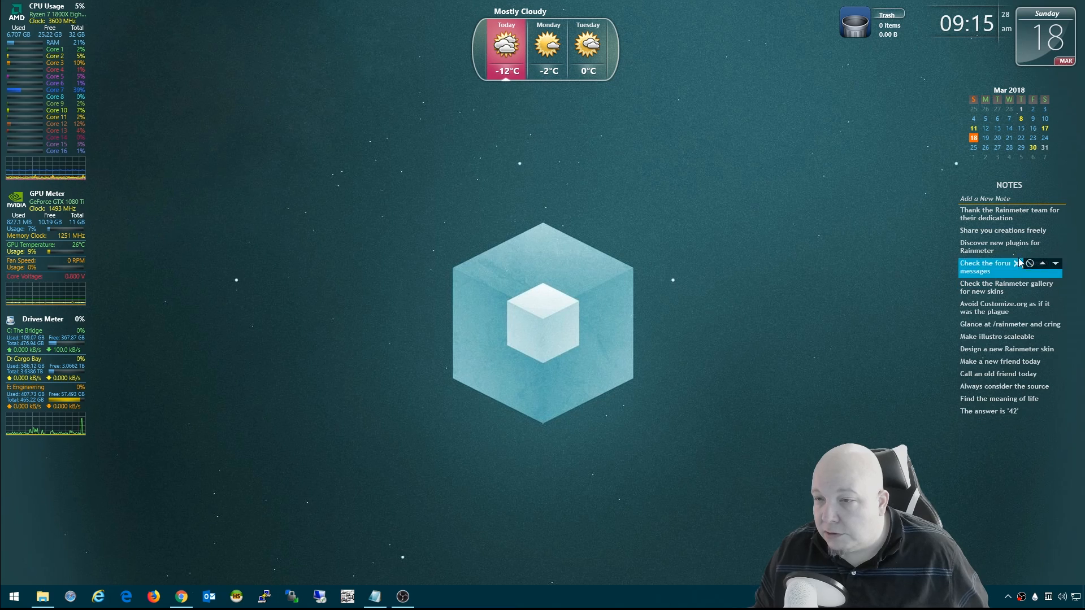
left_click(1016, 245)
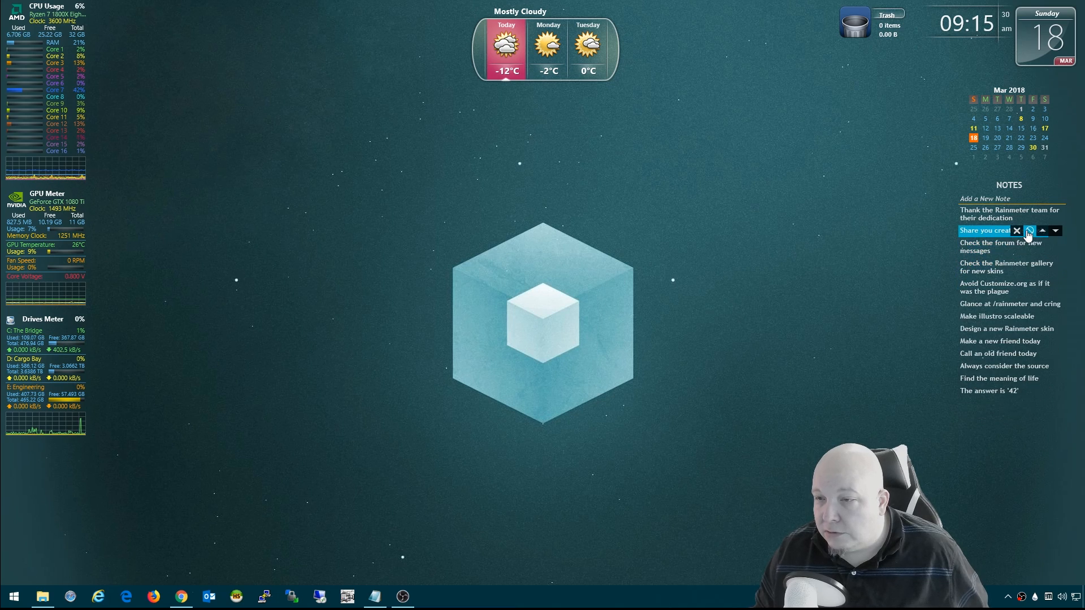
left_click(1017, 230)
left_click(1018, 232)
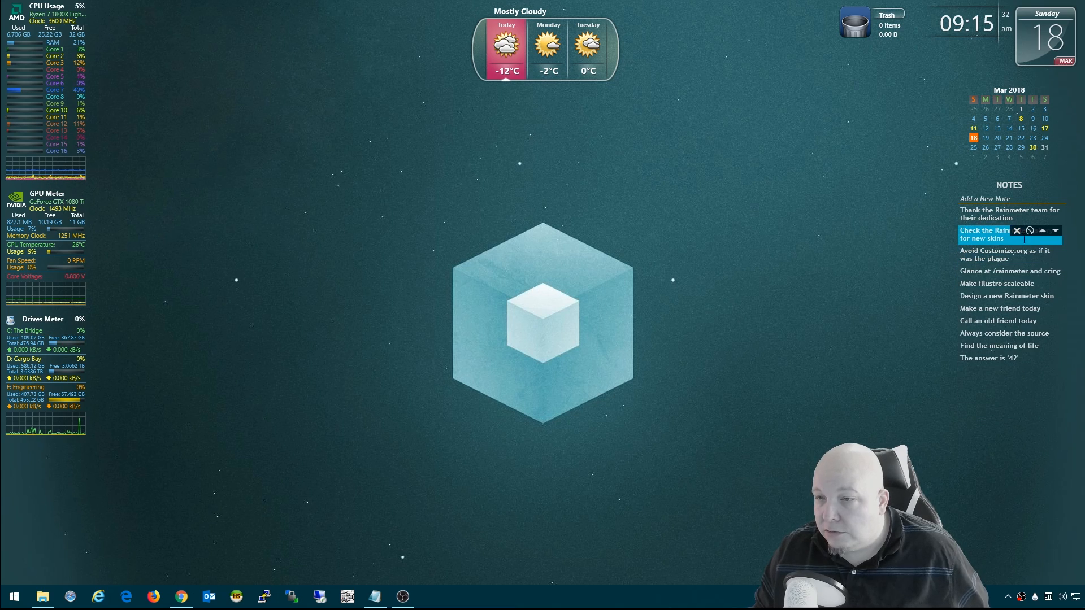
left_click(1018, 231)
left_click(1016, 231)
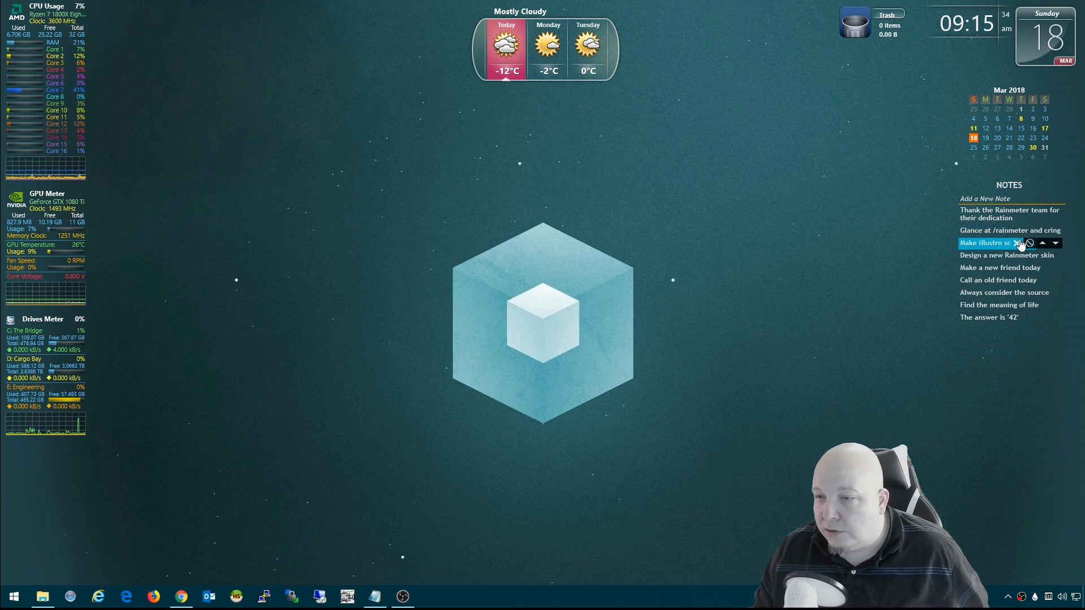
left_click(1017, 232)
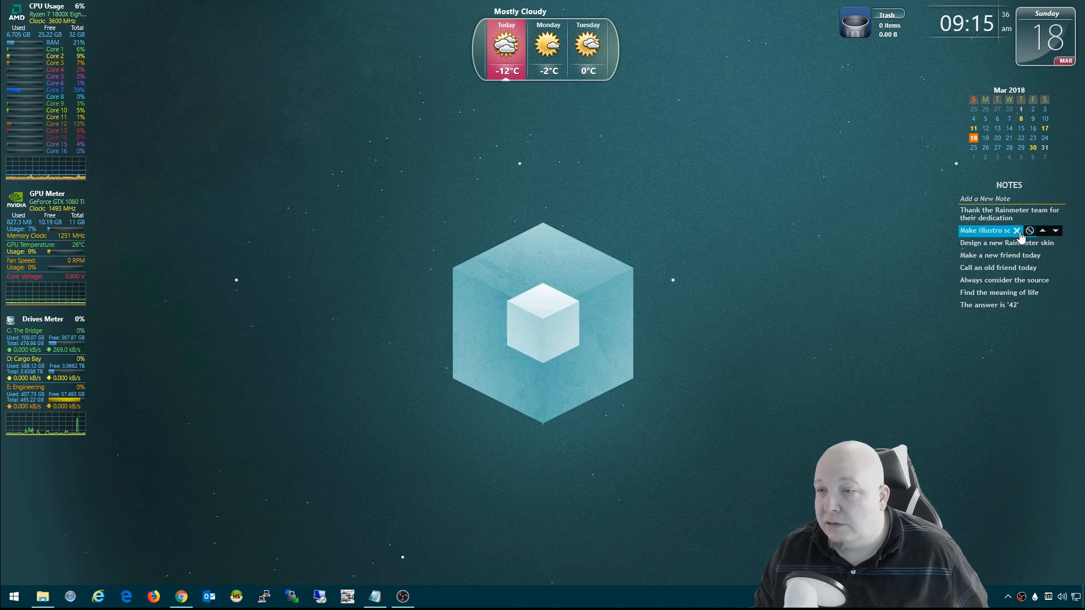
left_click(1016, 231)
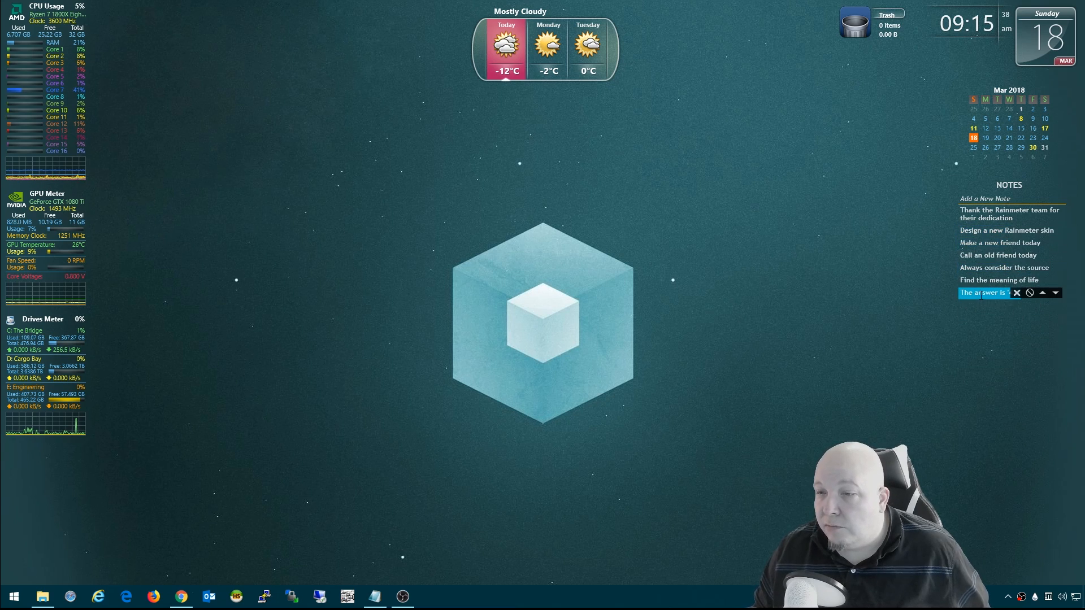
Add a new note reading 'test test' at the top of the Notes list
left_click(992, 198)
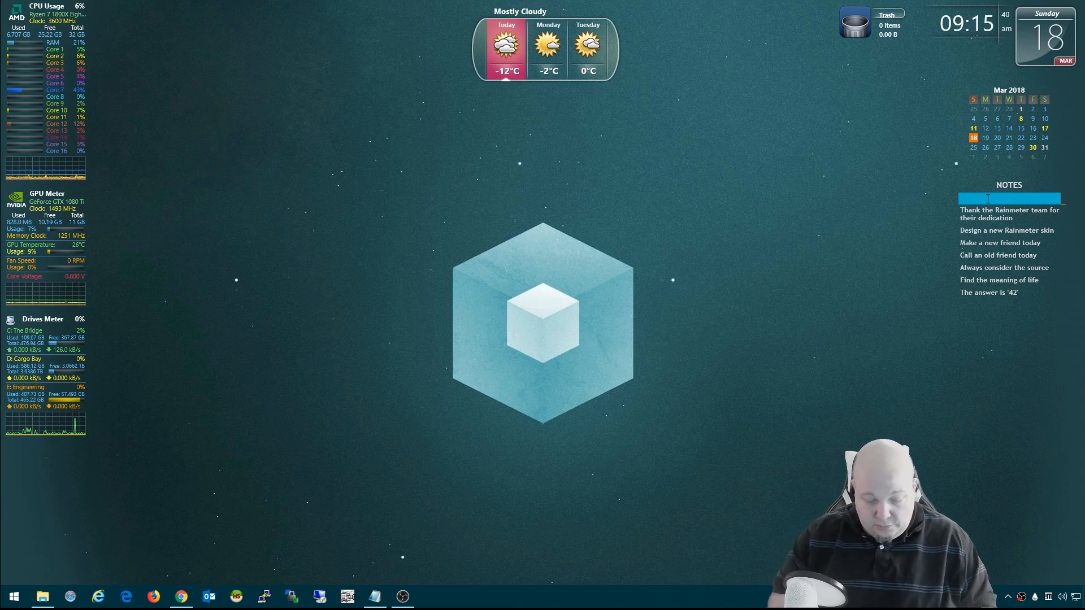
type("tes tes")
key("BackSpace")
key("BackSpace")
key("BackSpace")
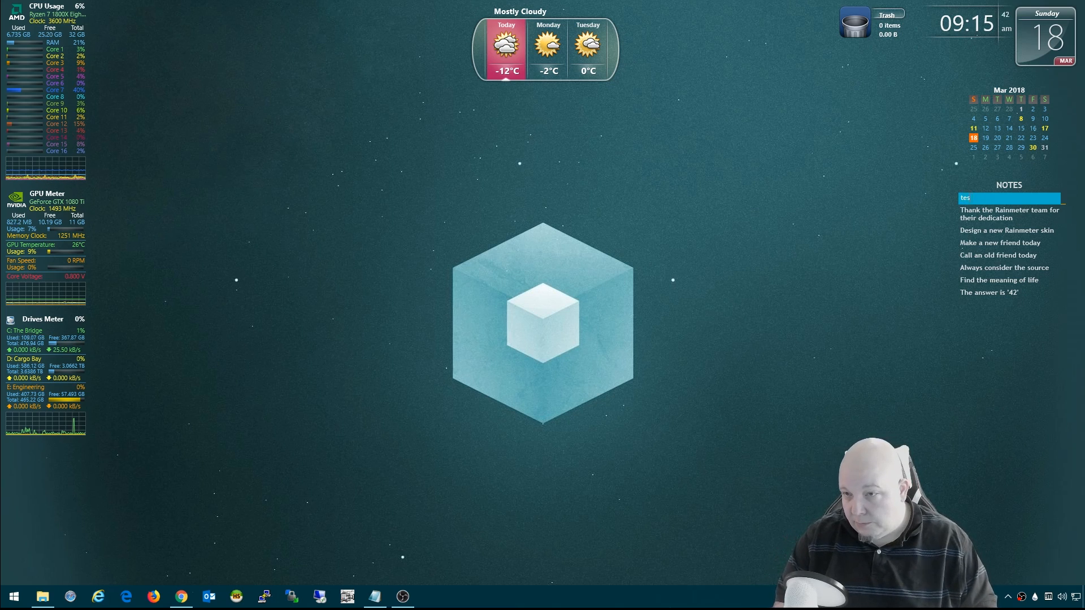
type("t tes")
key("Return")
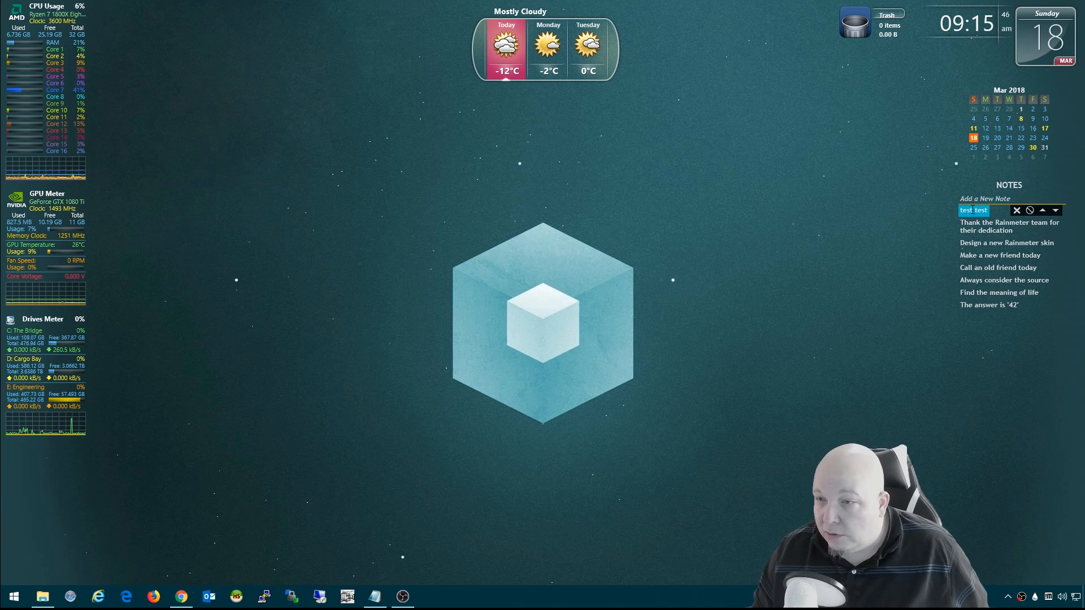
mouse_move(1009, 222)
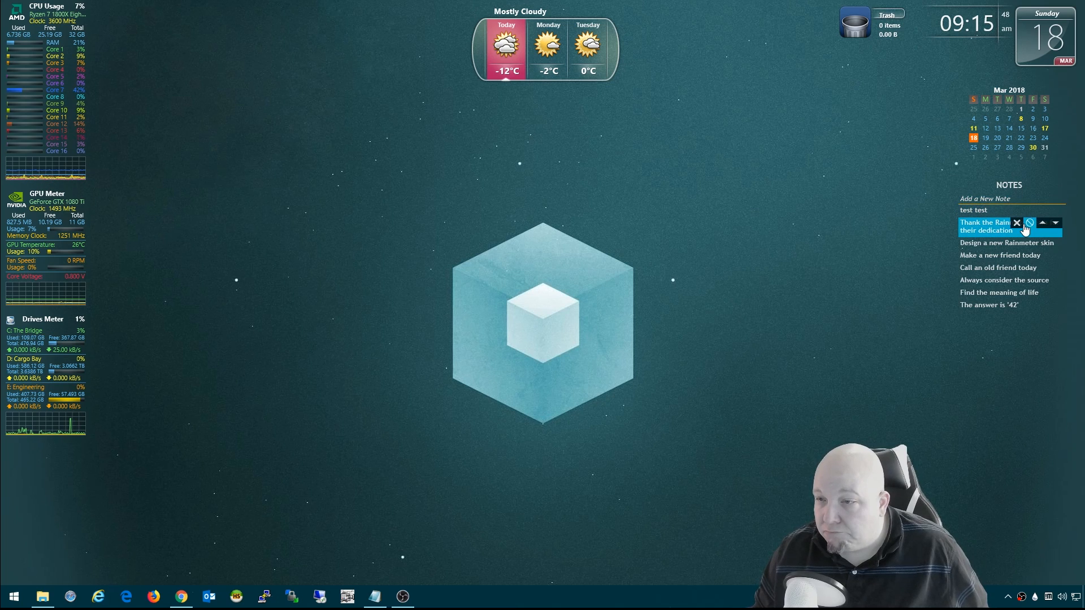
Strike through the 'Thank the Rainmeter team', 'Design a new Rainmeter skin' and 'Make a new friend today' notes
left_click(1030, 225)
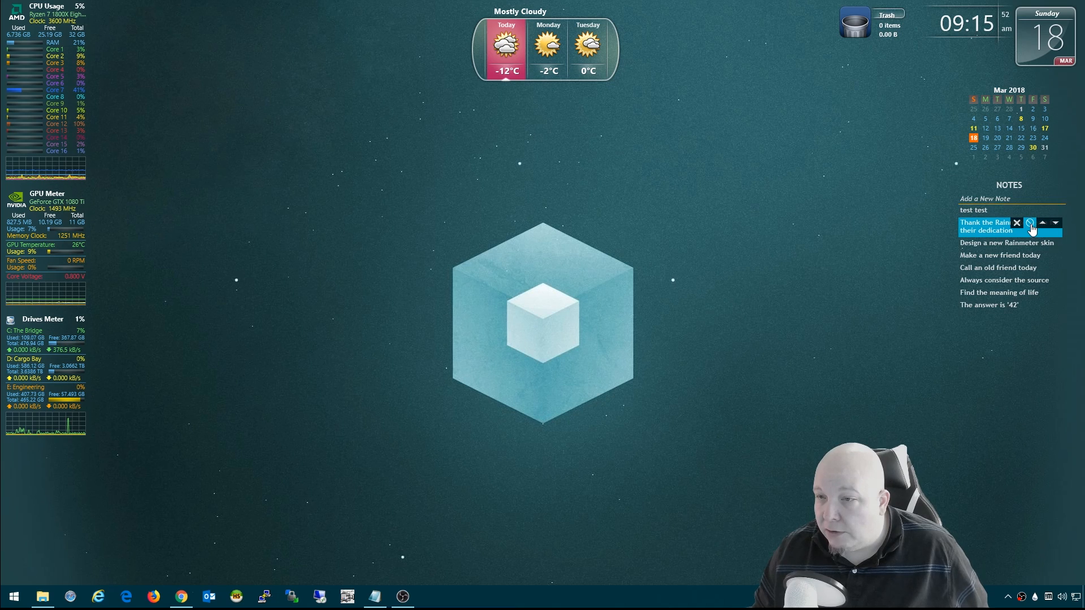
left_click(1029, 224)
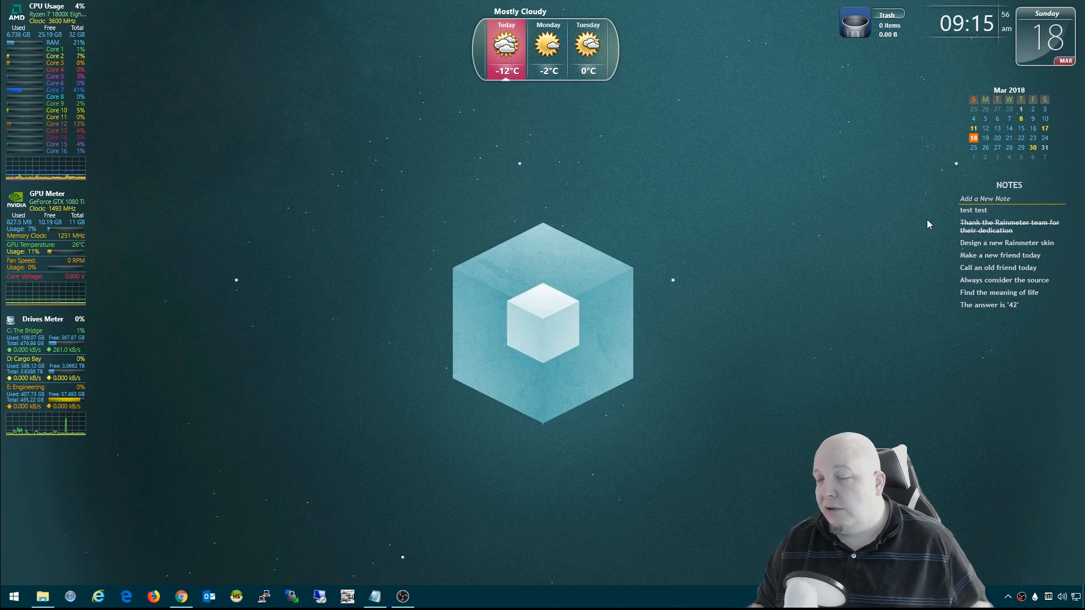
left_click(1029, 244)
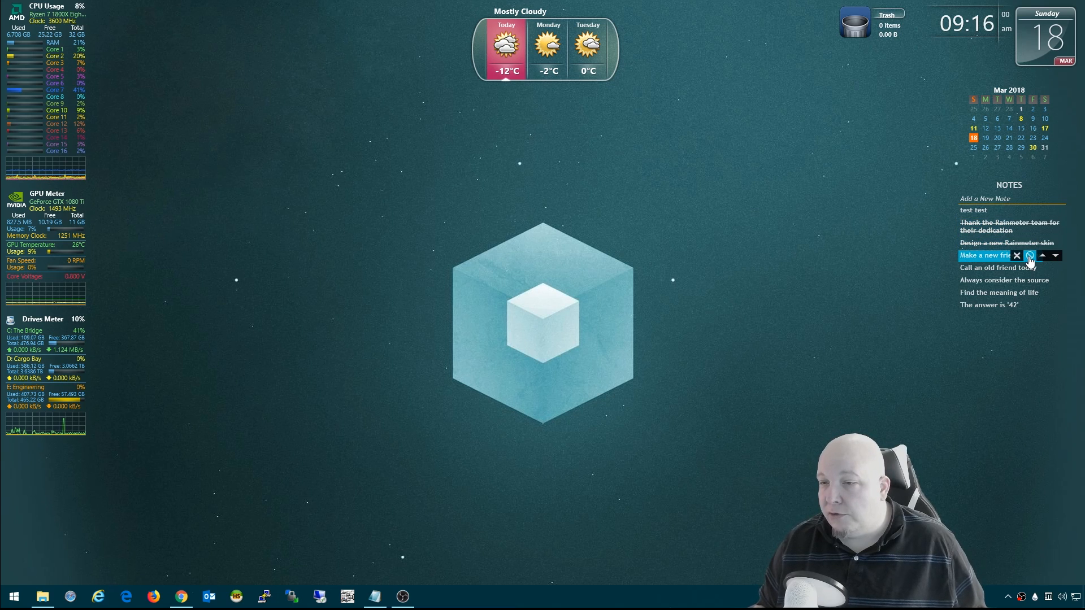
left_click(1029, 256)
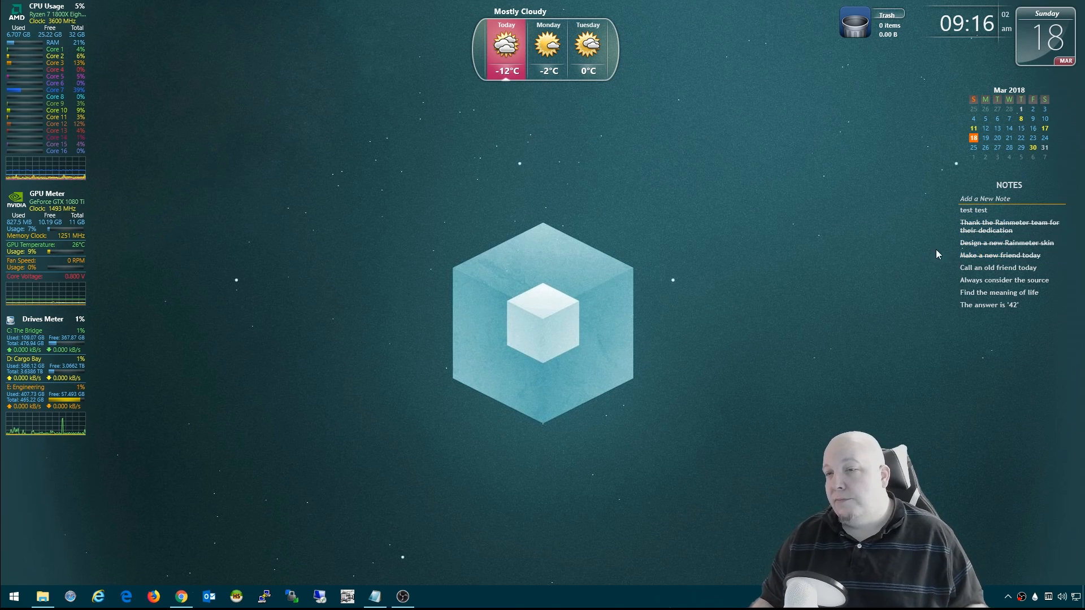